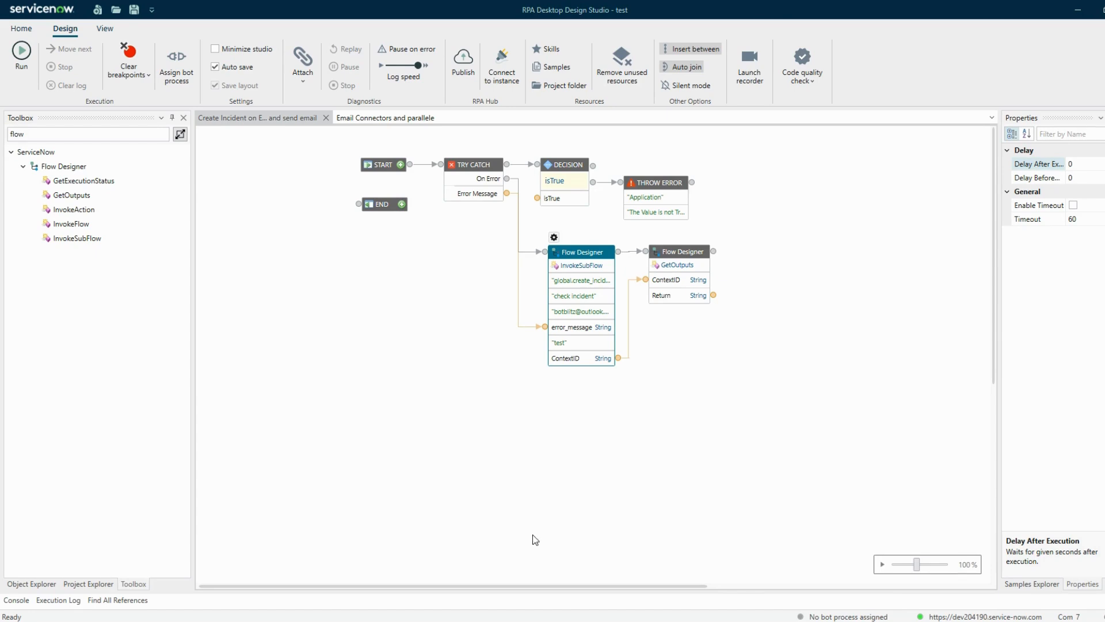
- Run the bot from START and preview the Return port's incident_number output
{"action": "right_click", "coordinate": [381, 164]}
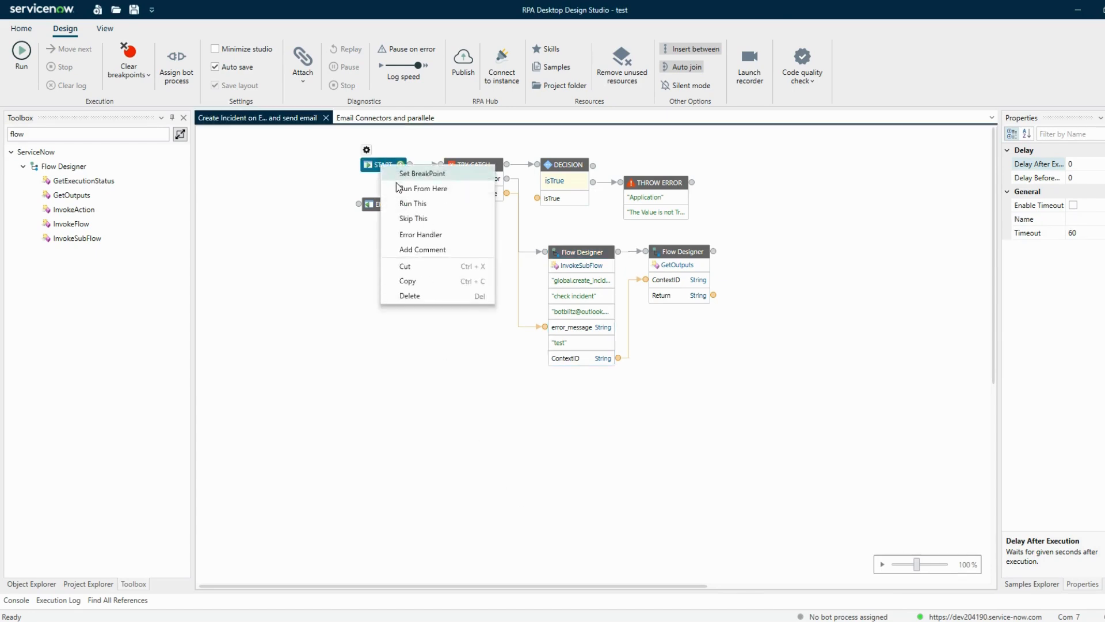
{"action": "left_click", "coordinate": [414, 188]}
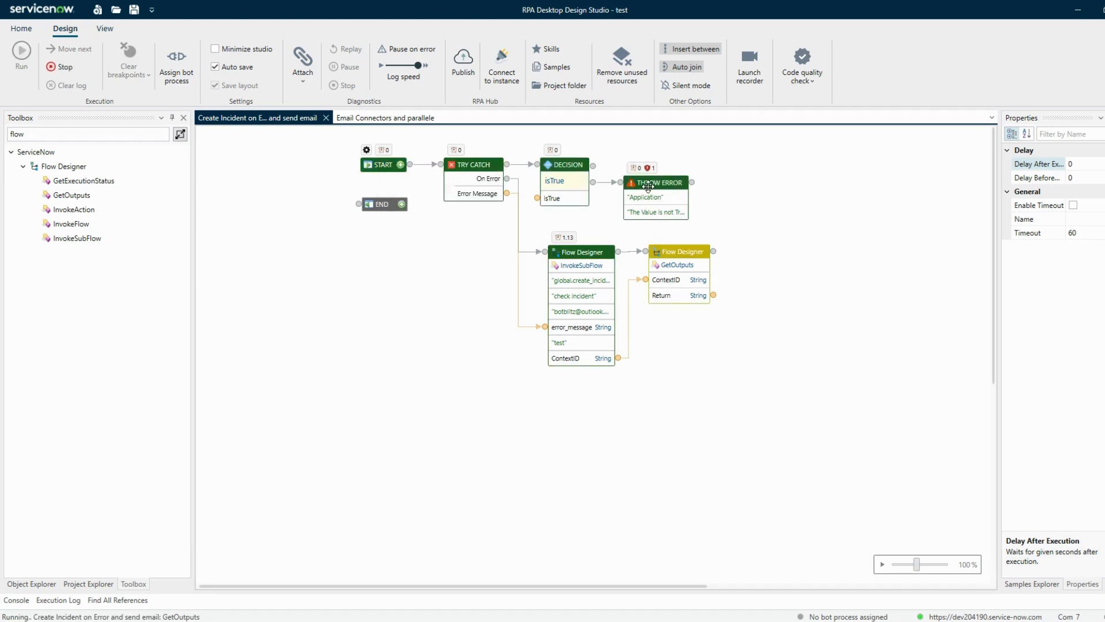
{"action": "right_click", "coordinate": [714, 296]}
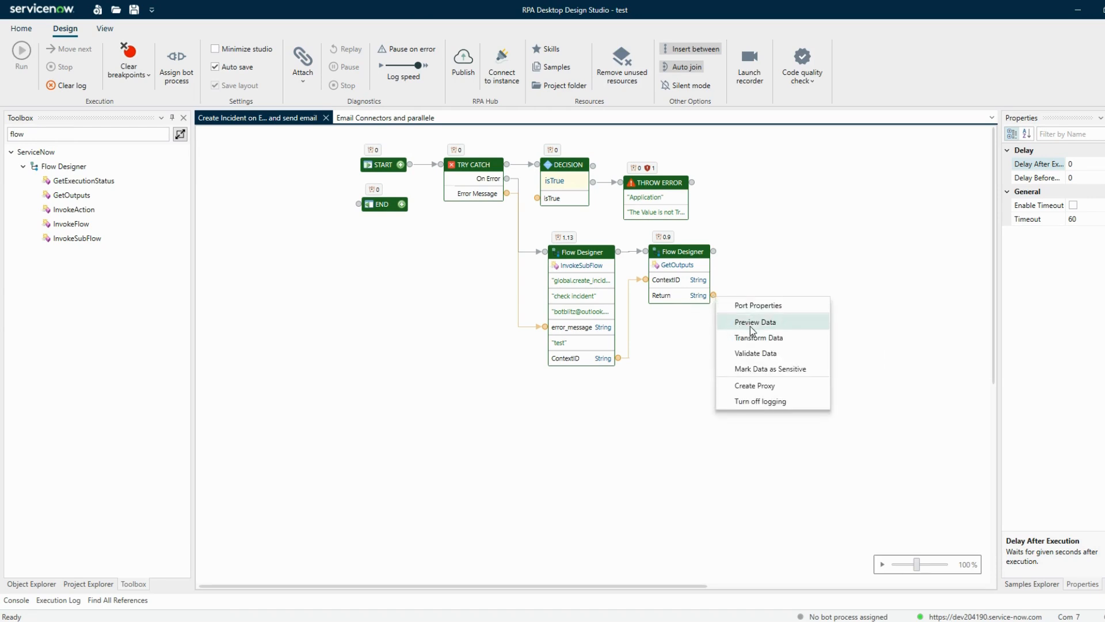
{"action": "left_click", "coordinate": [751, 322]}
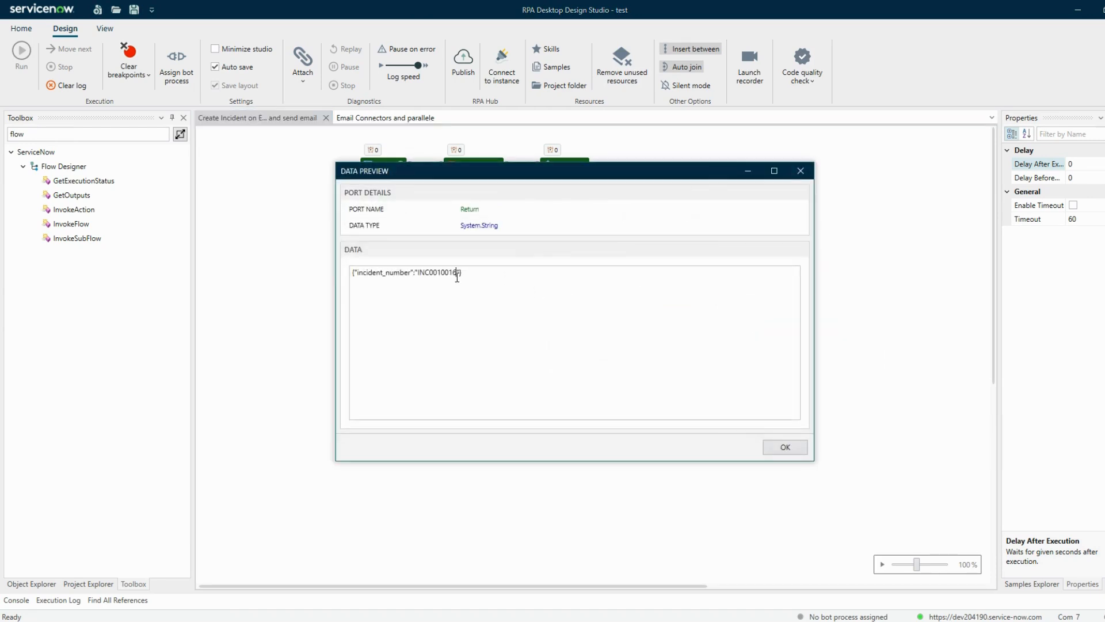
{"action": "left_click_drag", "start_coordinate": [457, 274], "coordinate": [418, 274]}
{"action": "left_click", "coordinate": [788, 447]}
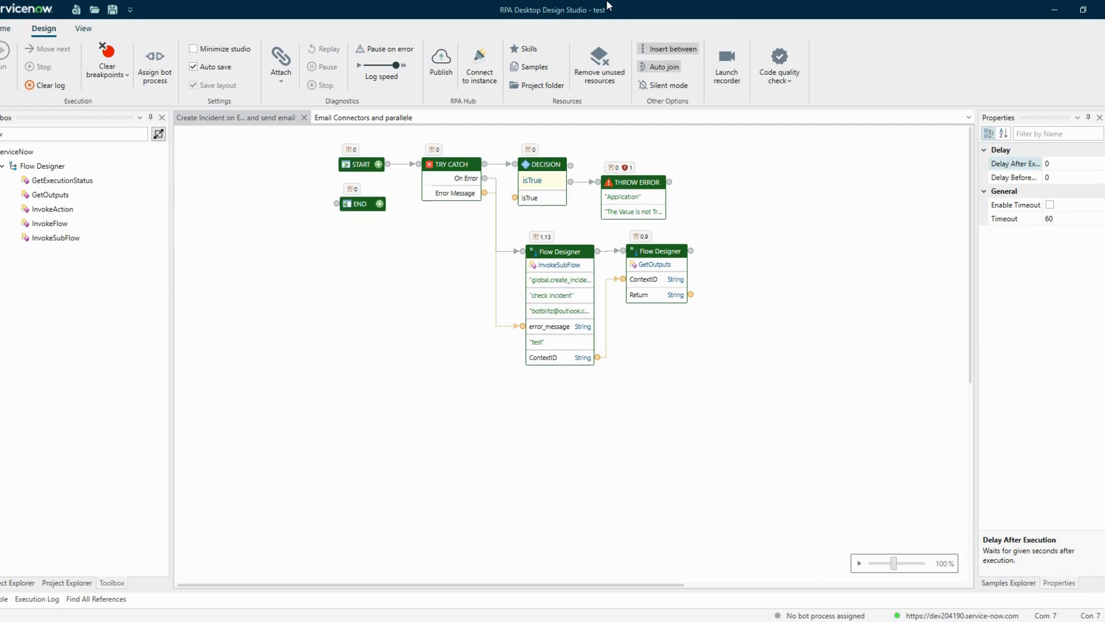
- Open Workflow Studio in the browser and browse its Flows, Subflows and Actions (379) lists
{"action": "left_click", "coordinate": [215, 621]}
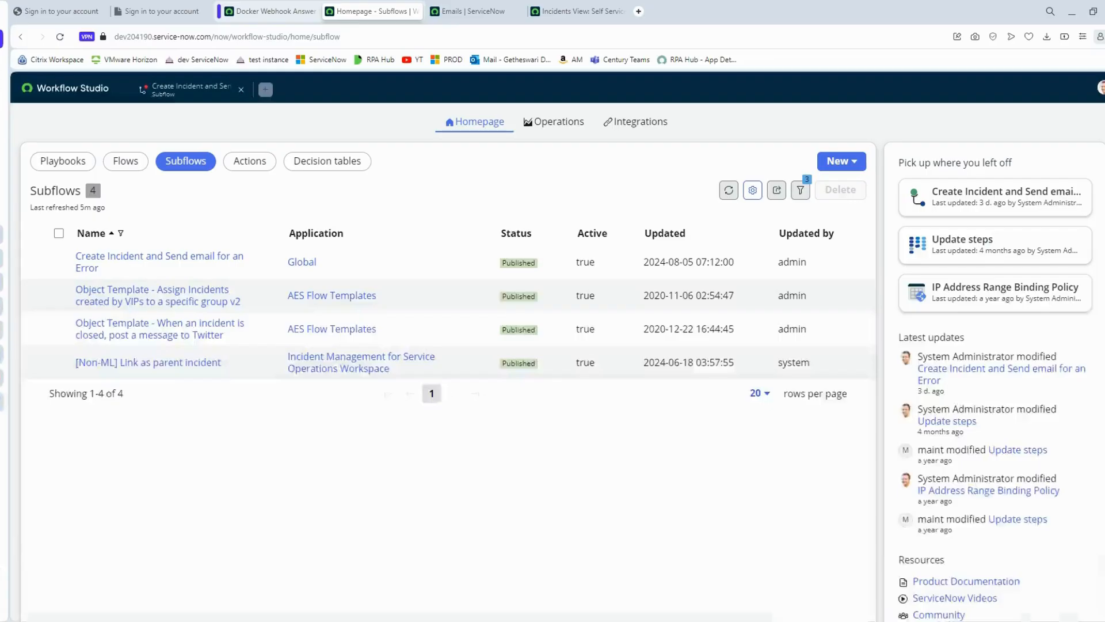
{"action": "left_click", "coordinate": [267, 11]}
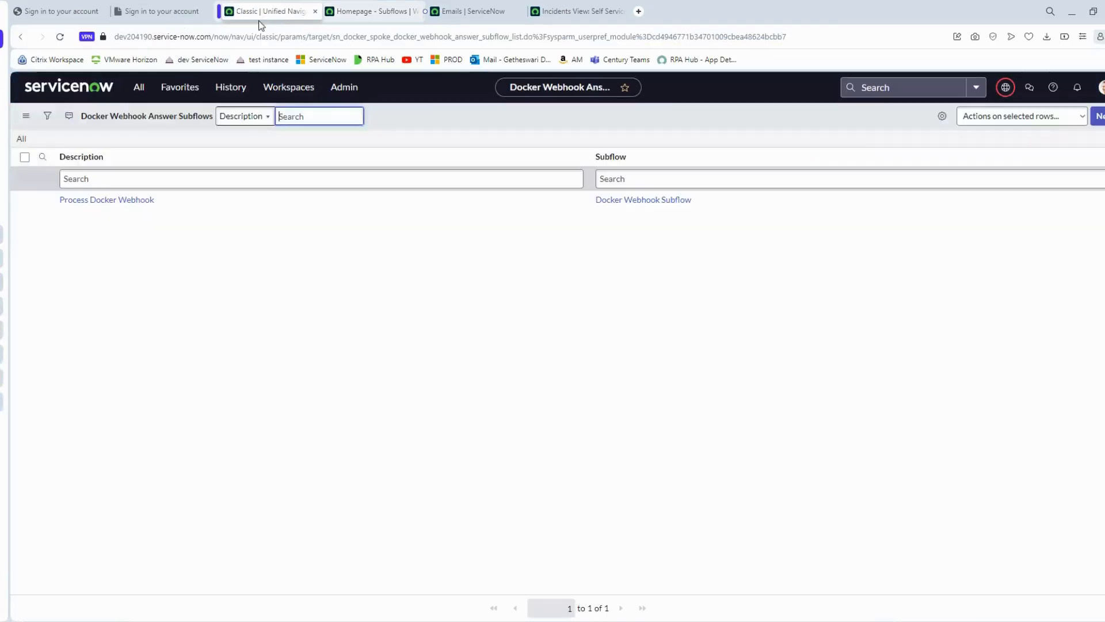
{"action": "left_click", "coordinate": [133, 96]}
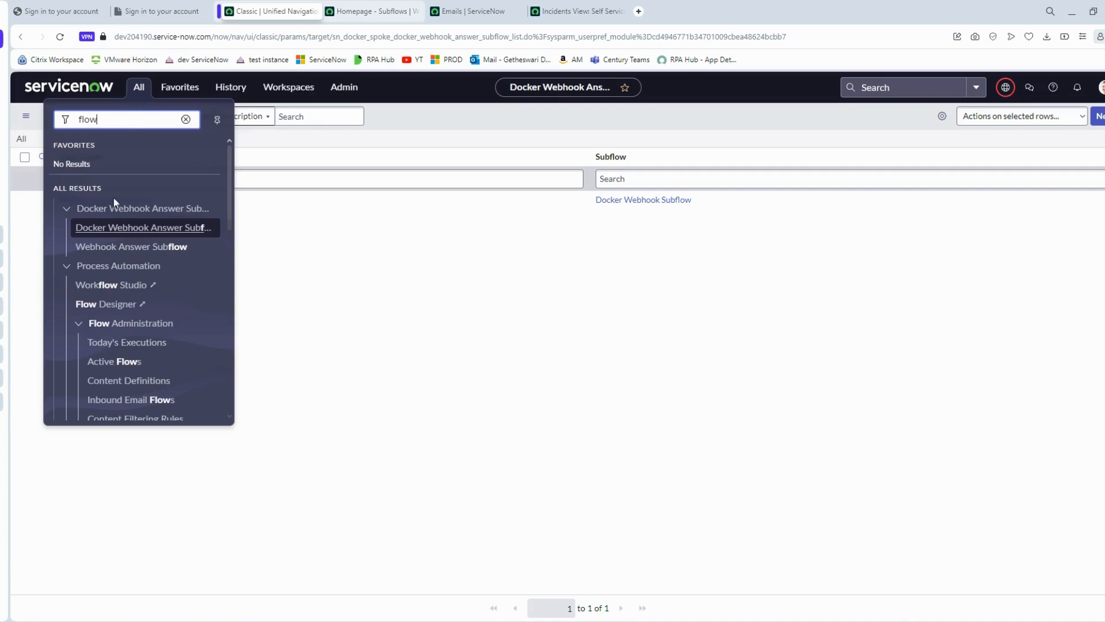
{"action": "left_click", "coordinate": [139, 304]}
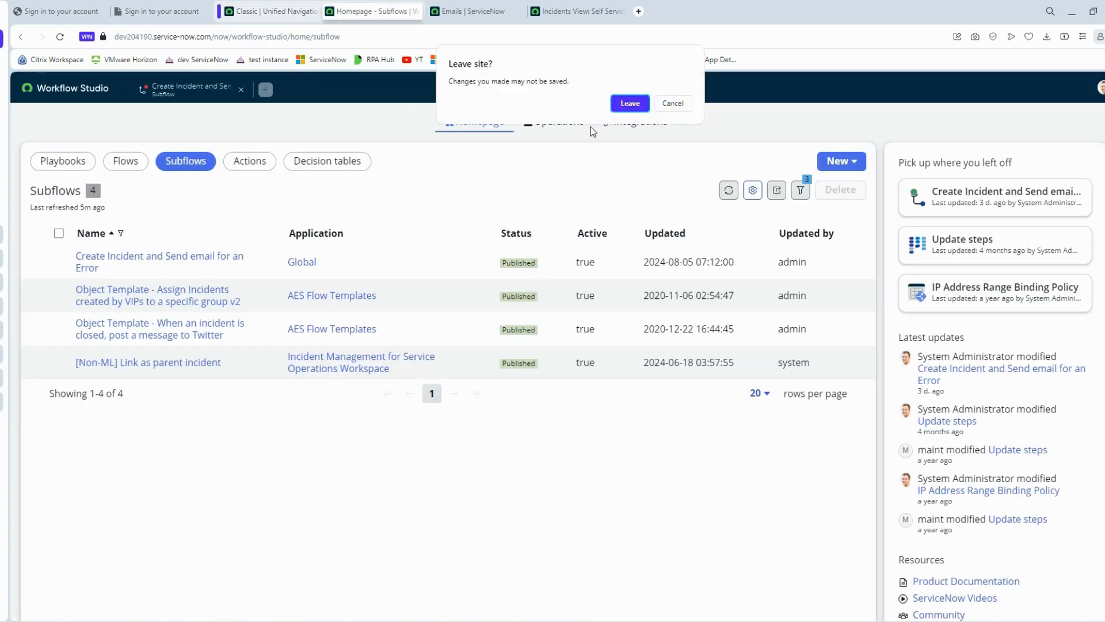
{"action": "left_click", "coordinate": [673, 104]}
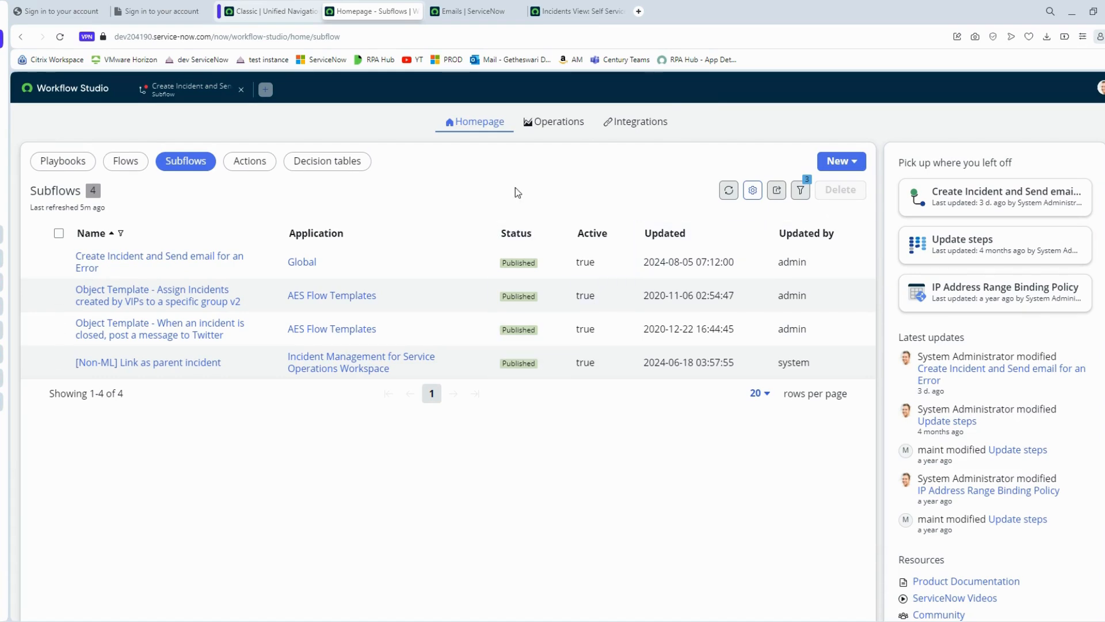
{"action": "left_click", "coordinate": [124, 168]}
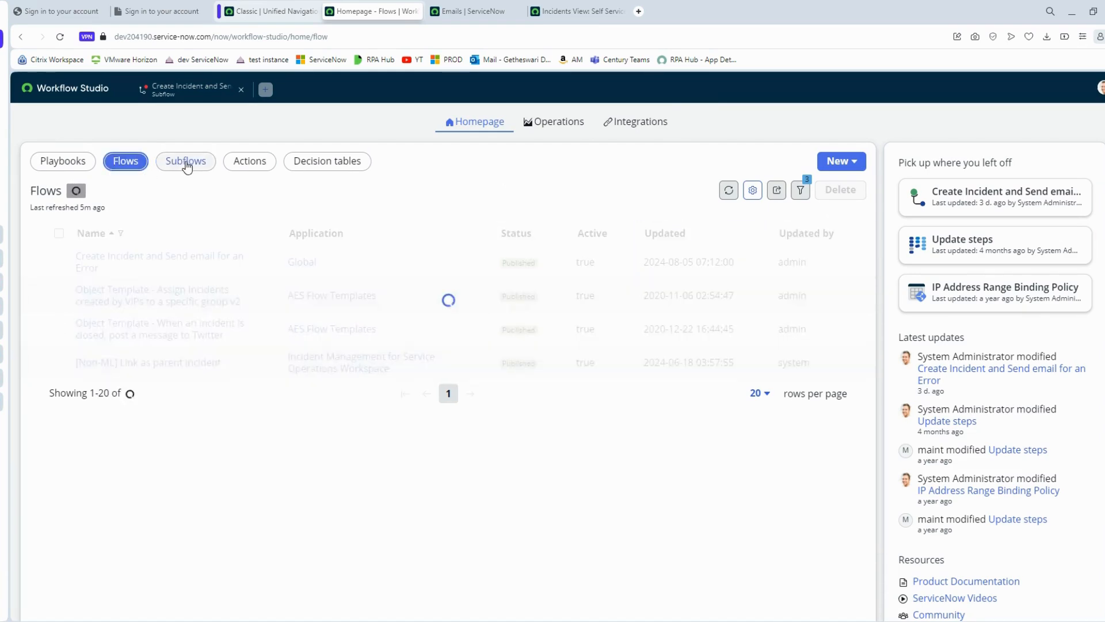
{"action": "left_click", "coordinate": [186, 164]}
{"action": "left_click", "coordinate": [253, 164]}
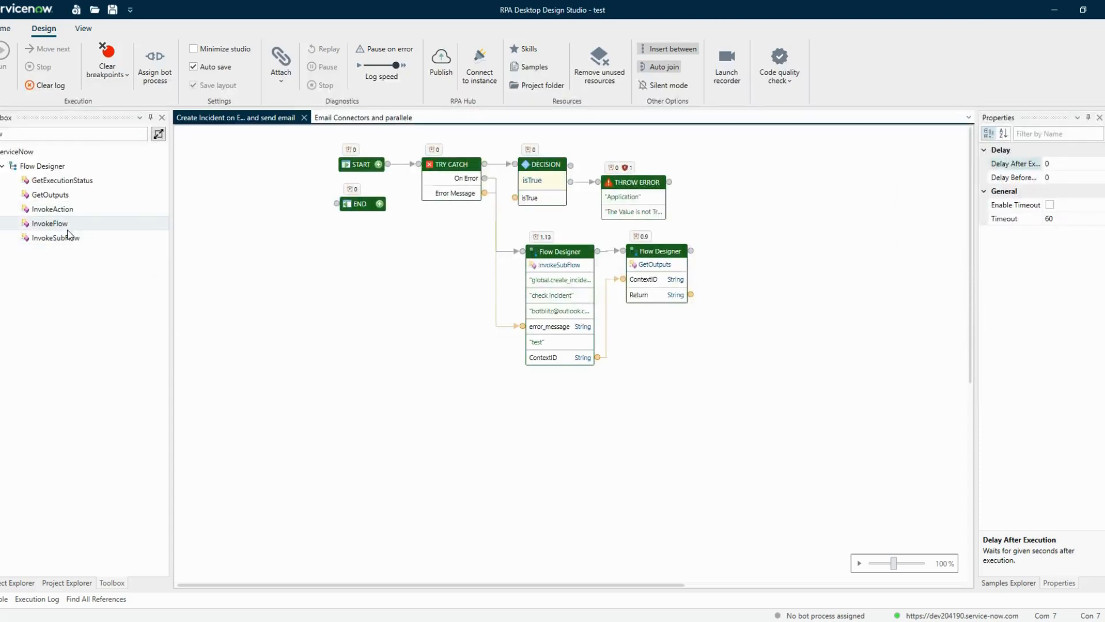
- Add InvokeSubFlow, InvokeFlow and InvokeAction steps to the bot canvas
{"action": "left_click_drag", "start_coordinate": [67, 235], "coordinate": [300, 298]}
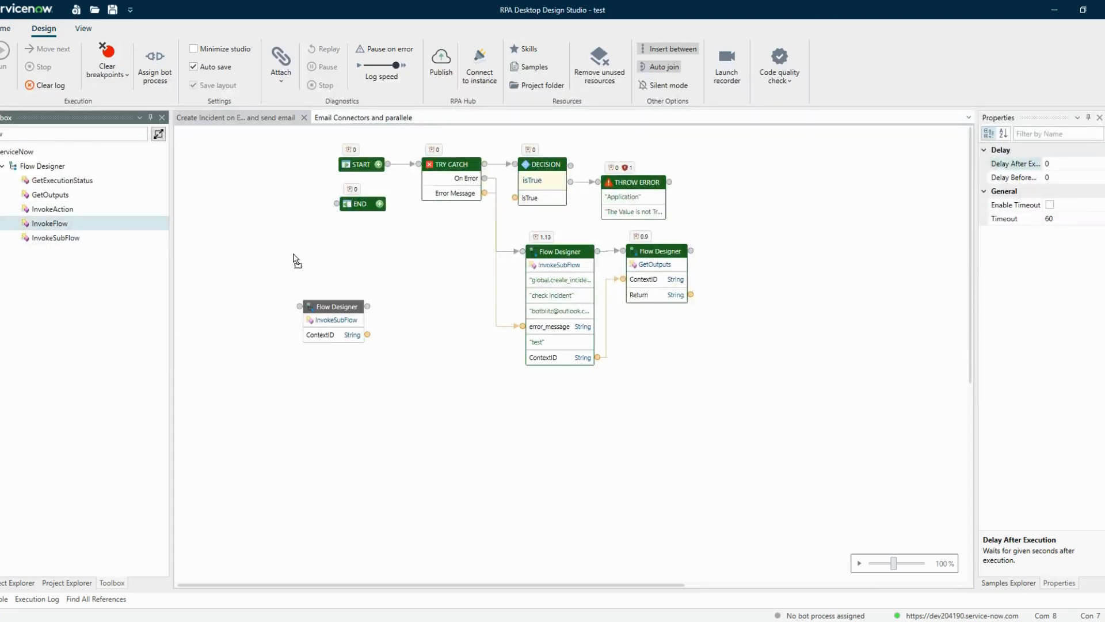
{"action": "left_click_drag", "start_coordinate": [295, 259], "coordinate": [296, 260]}
{"action": "left_click_drag", "start_coordinate": [92, 210], "coordinate": [258, 213]}
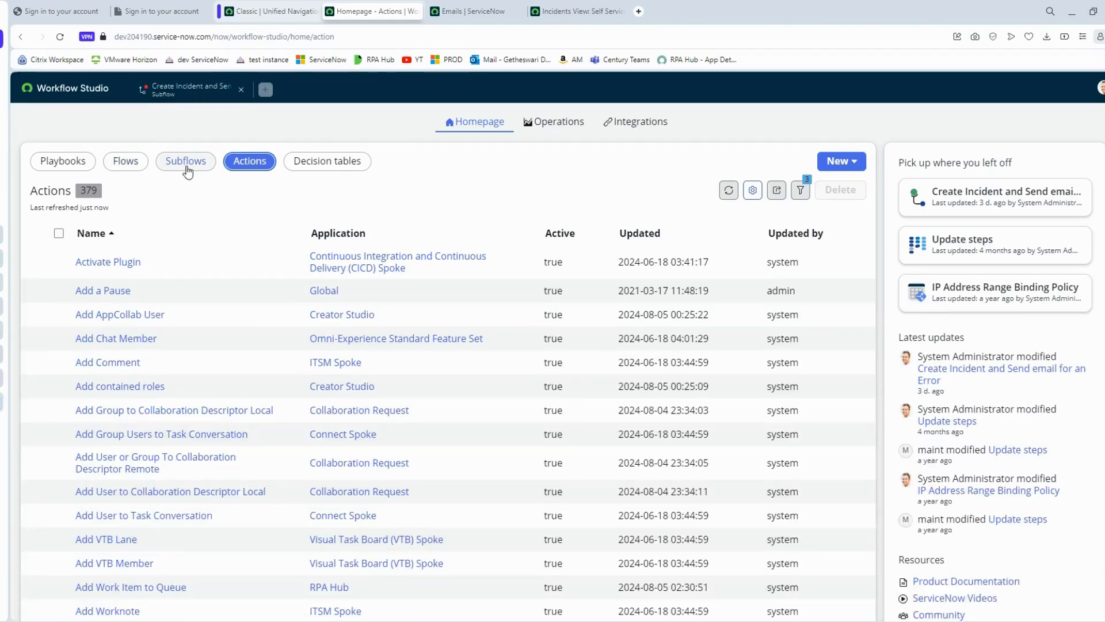
- Start creating a new subflow from the Subflows list
{"action": "left_click", "coordinate": [203, 169]}
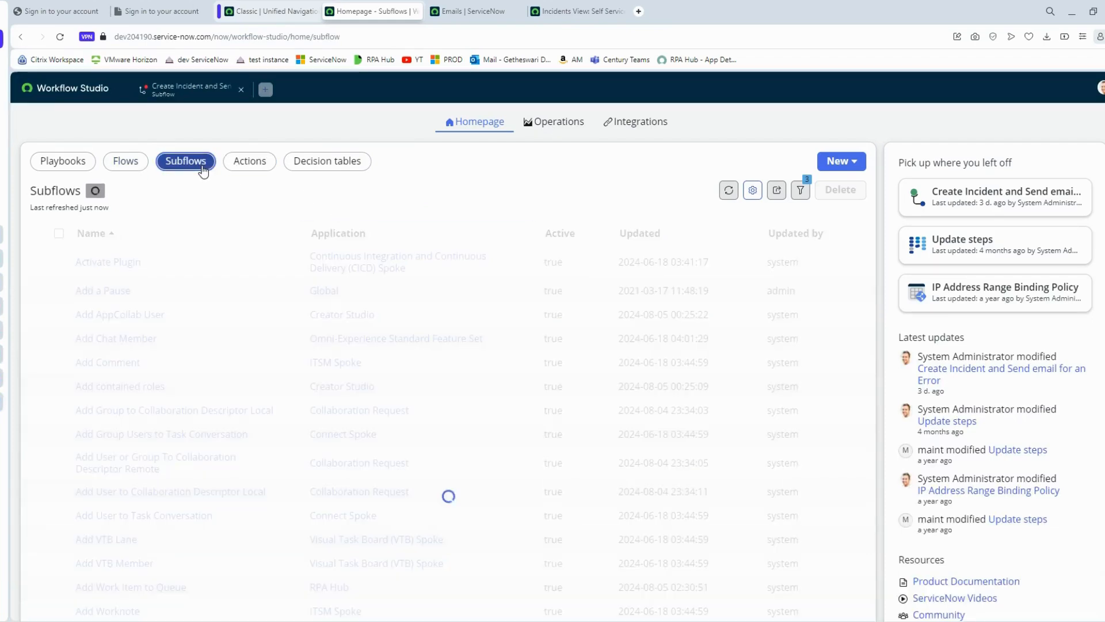
{"action": "left_click", "coordinate": [840, 162]}
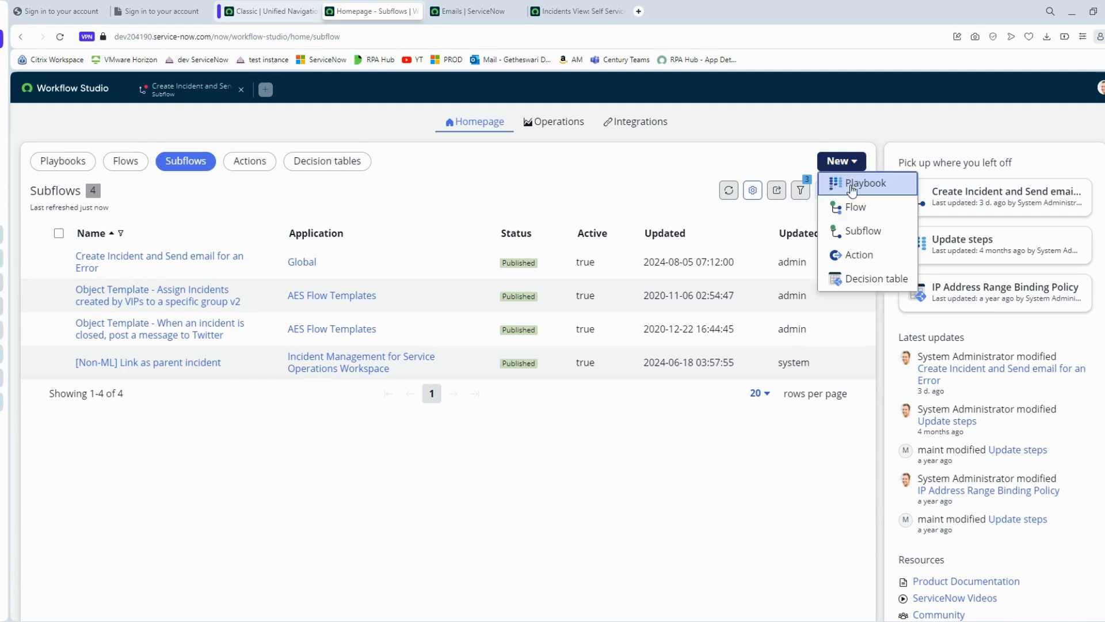
{"action": "left_click", "coordinate": [861, 230]}
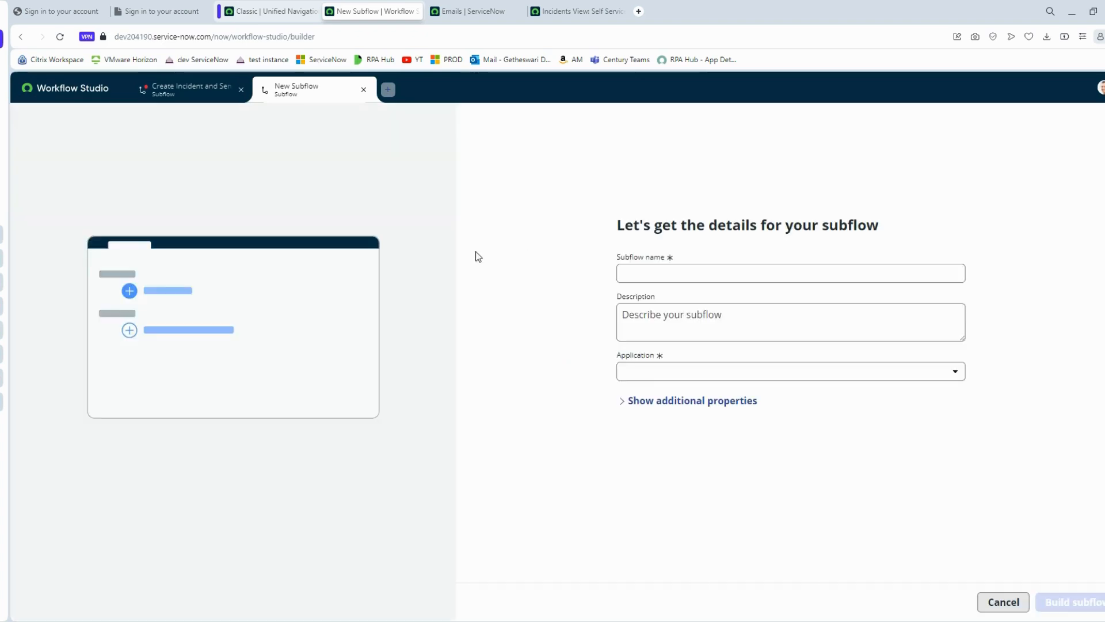
- Name it 'YT Demo on Create INC and Send Email', paste a description, keep Global, and build it
{"action": "left_click", "coordinate": [666, 274]}
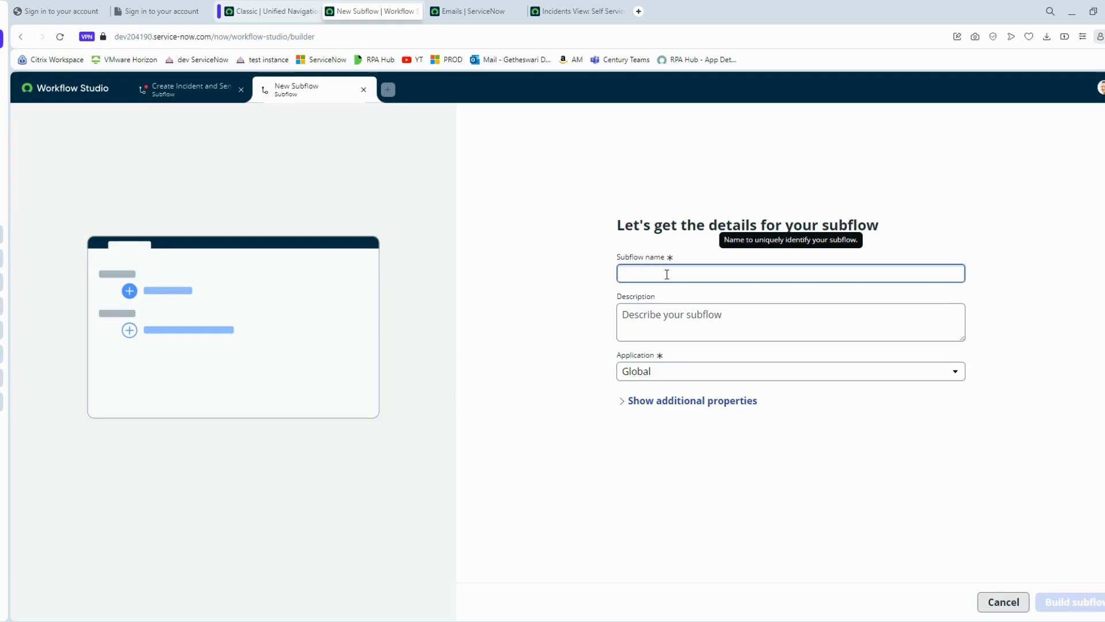
{"action": "type", "text": "YT Demo on Cra"}
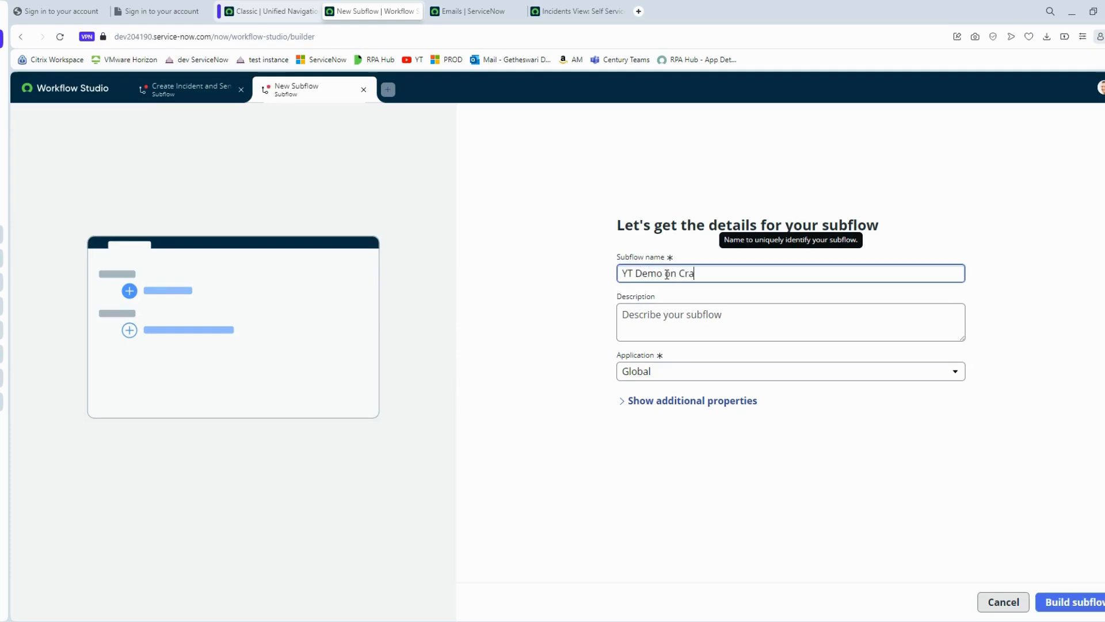
{"action": "type", "text": "ate INC and end "}
{"action": "type", "text": "Send Email"}
{"action": "left_click", "coordinate": [685, 318]}
{"action": "type", "text": "Yt Demo on rpa studio to invoke subflow"}
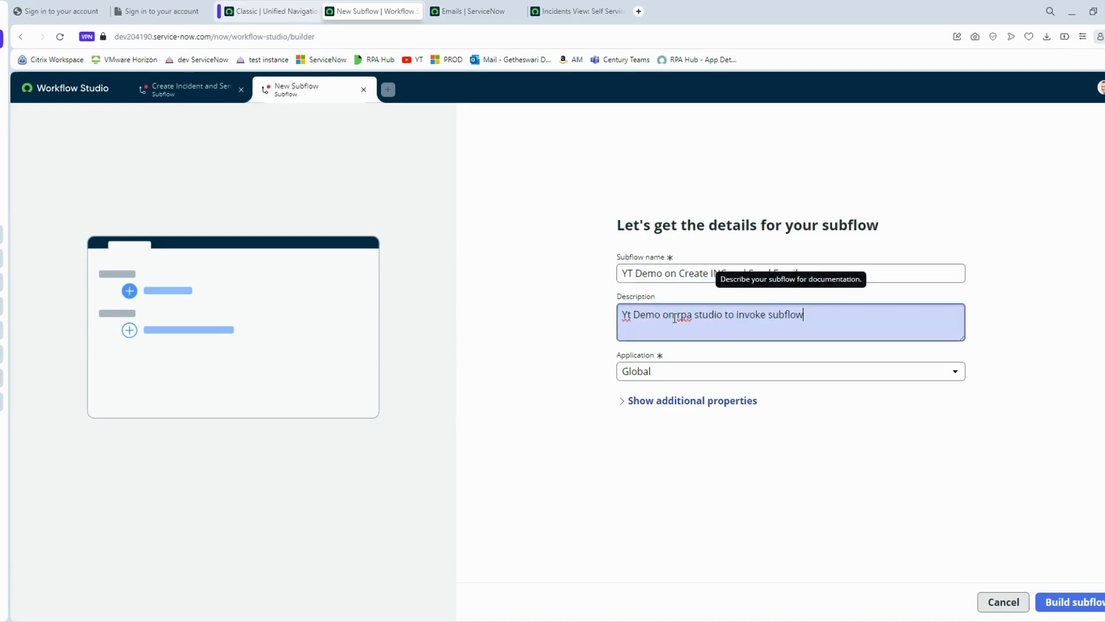
{"action": "left_click", "coordinate": [650, 398]}
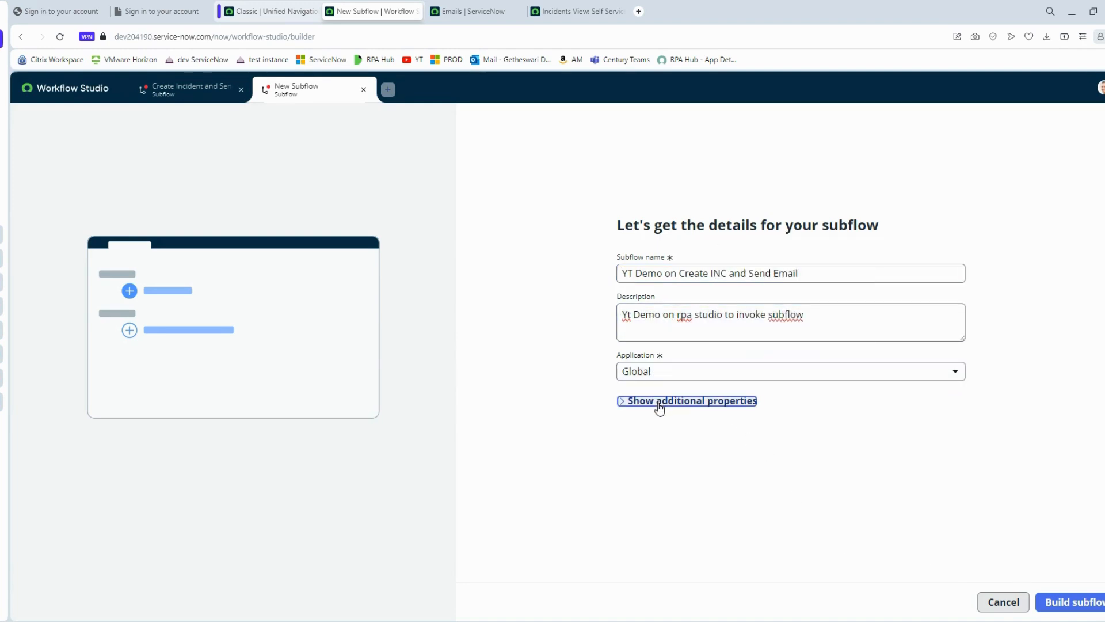
{"action": "left_click", "coordinate": [660, 403]}
{"action": "scroll", "coordinate": [765, 481], "scroll_direction": "down", "scroll_amount": 3}
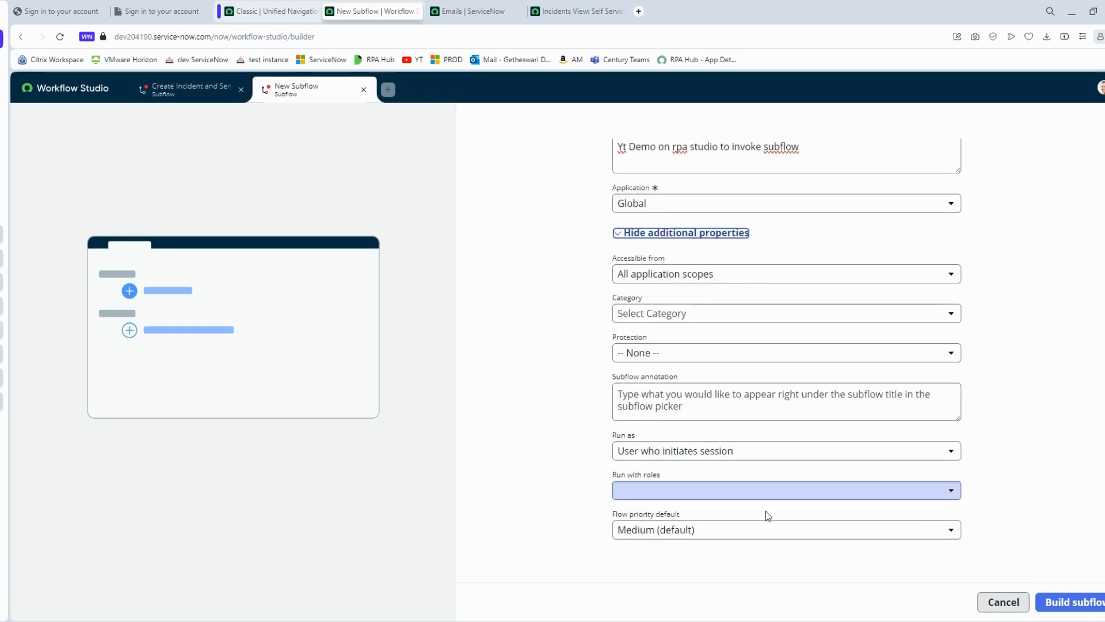
{"action": "left_click", "coordinate": [1087, 602]}
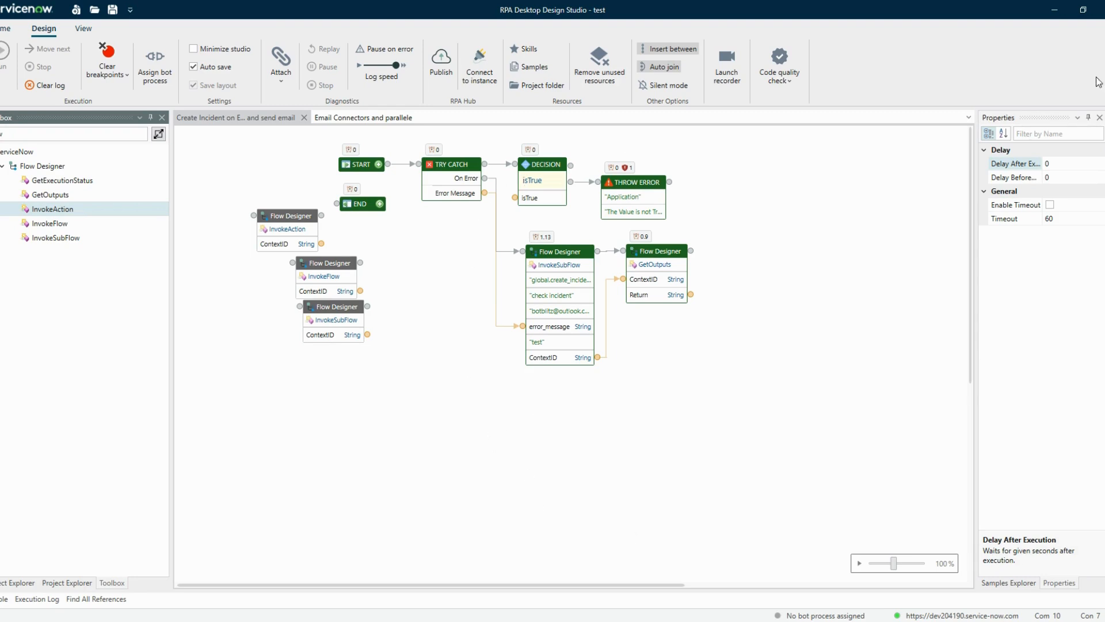
- Minimize RPA Desktop Design Studio to reveal the empty draft subflow in the browser
{"action": "left_click", "coordinate": [1054, 11]}
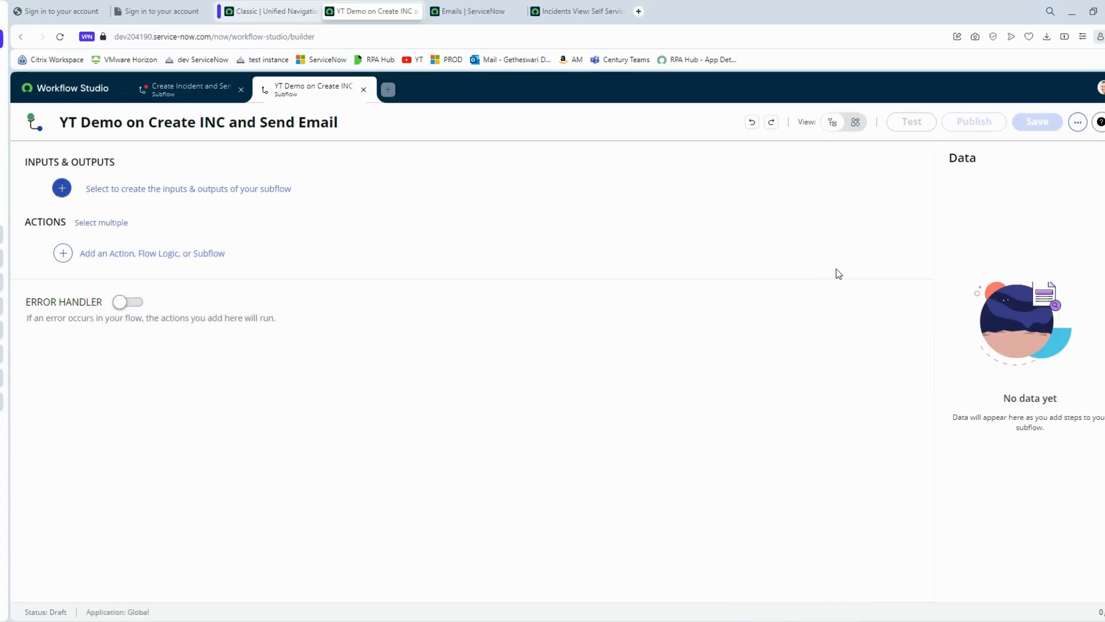
- Add mandatory subflow inputs Process Name and Error message
{"action": "left_click", "coordinate": [193, 192]}
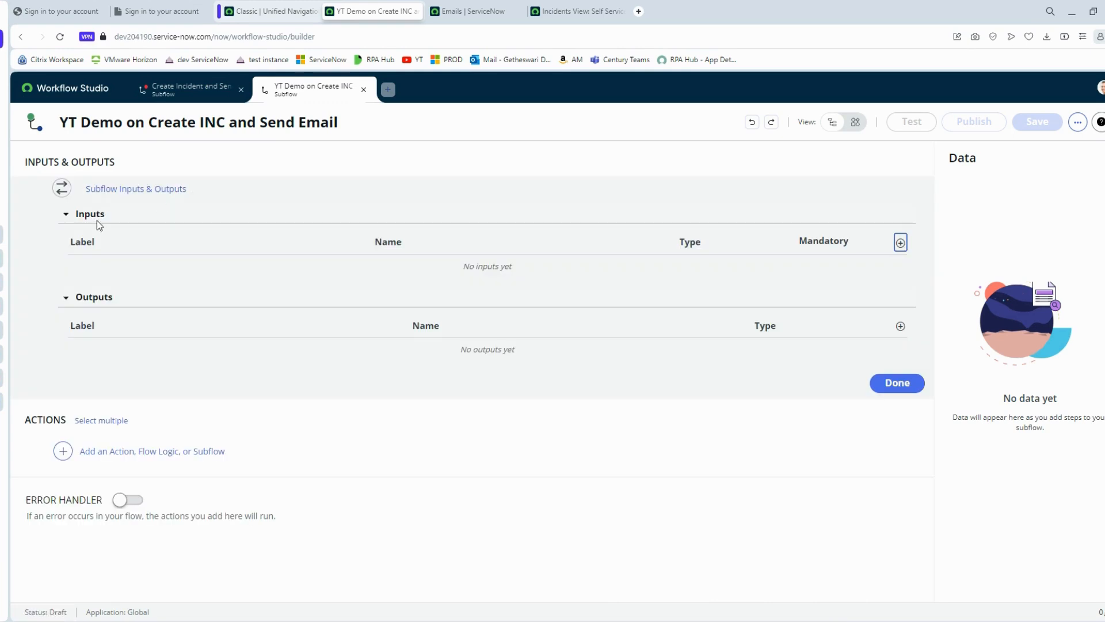
{"action": "left_click", "coordinate": [900, 242]}
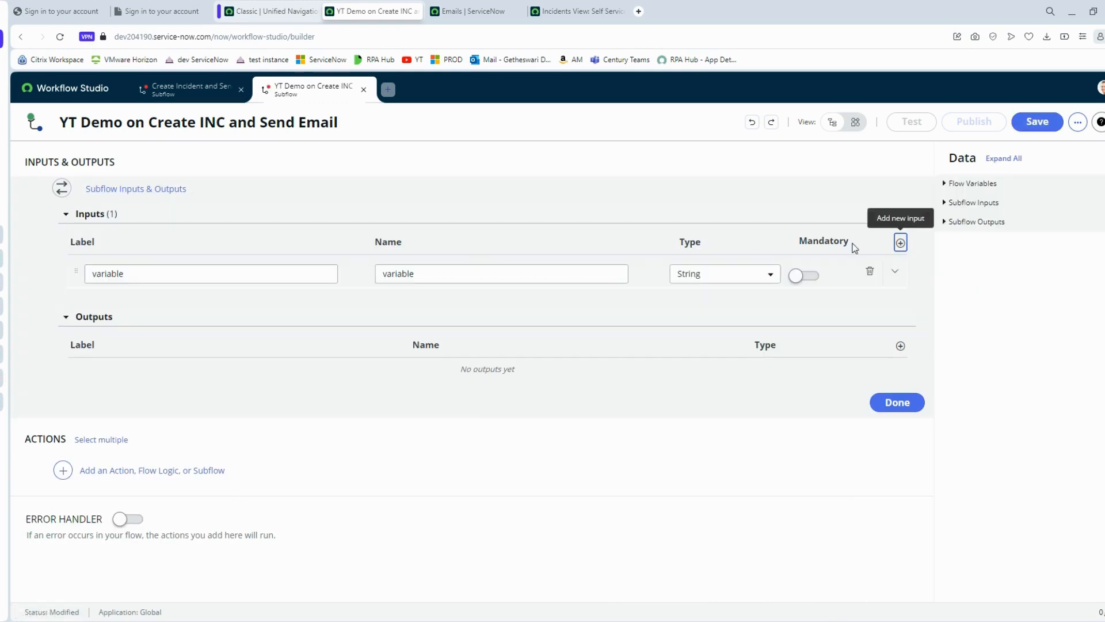
{"action": "double_click", "coordinate": [230, 270]}
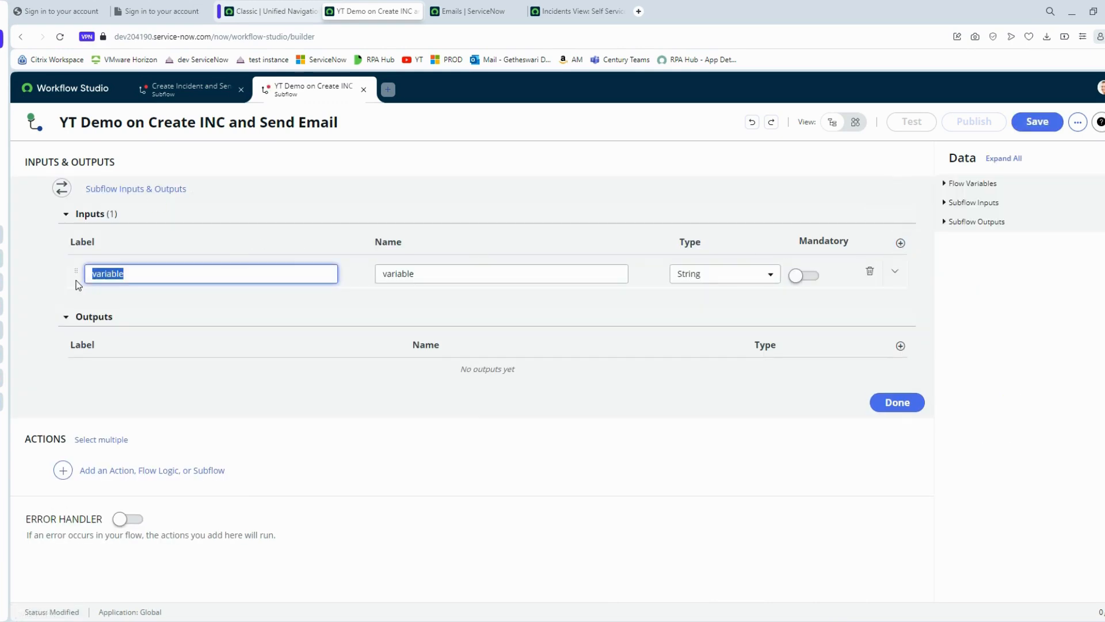
{"action": "type", "text": "Process Name"}
{"action": "left_click", "coordinate": [805, 277]}
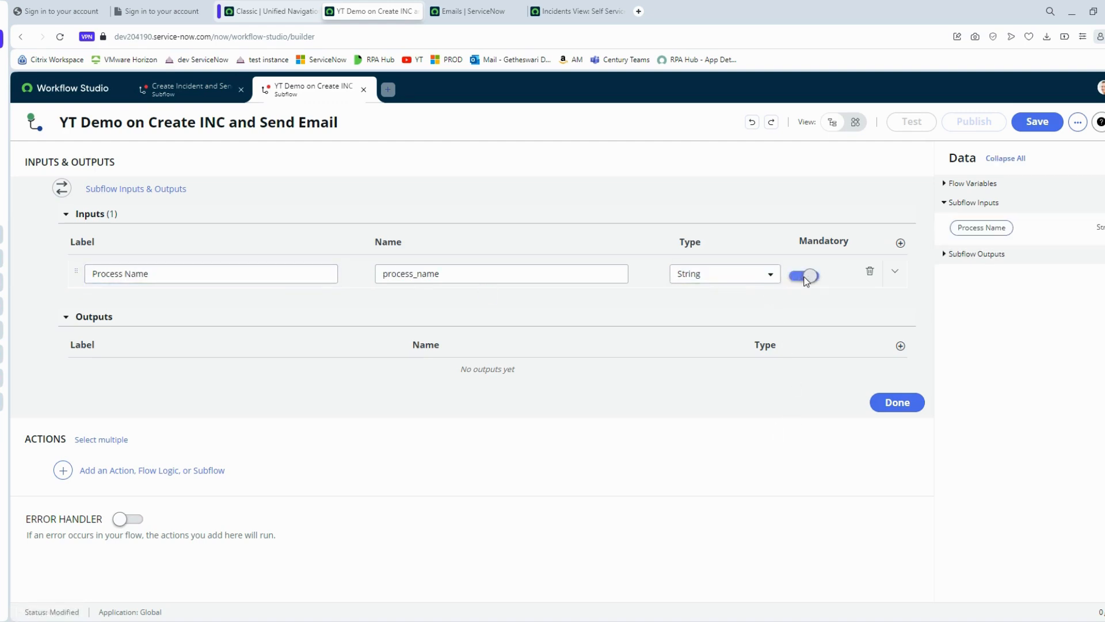
{"action": "left_click", "coordinate": [900, 243]}
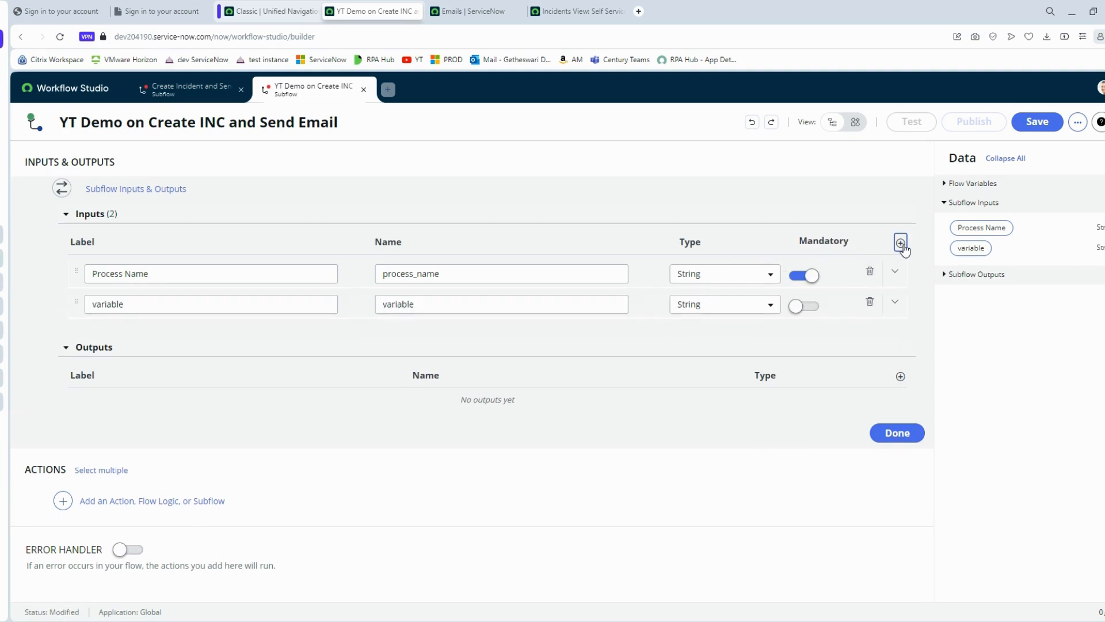
{"action": "left_click", "coordinate": [262, 305]}
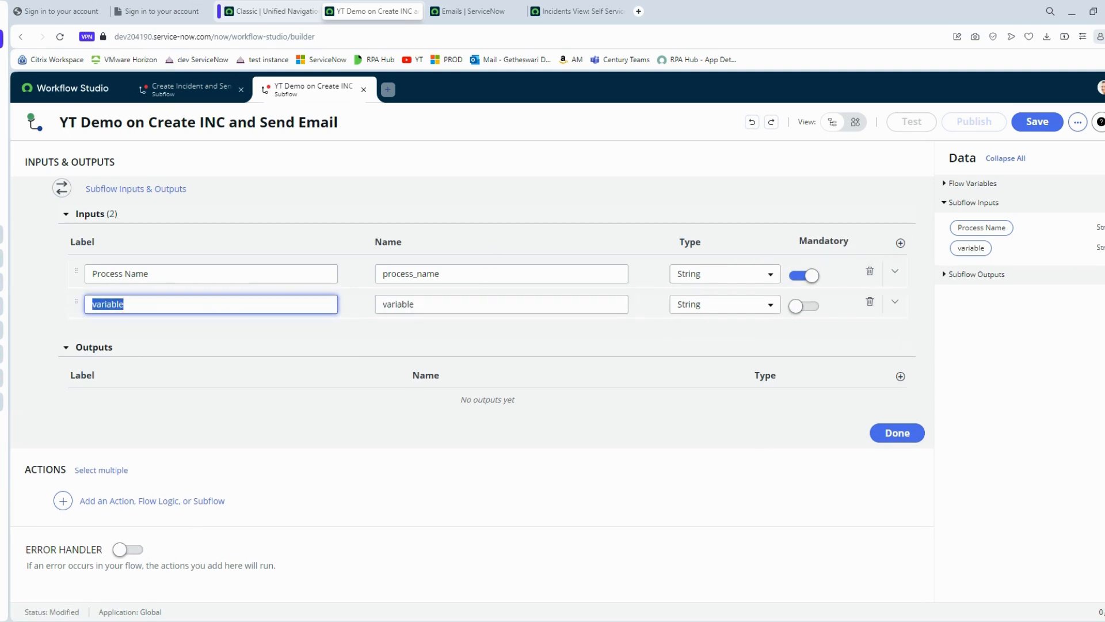
{"action": "type", "text": "Error message"}
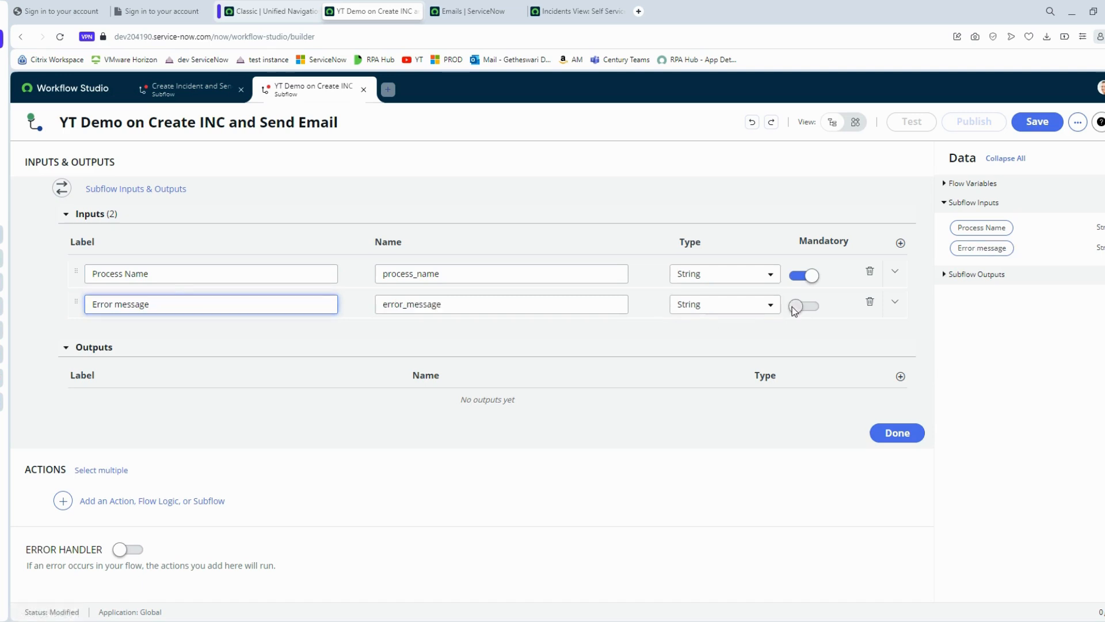
{"action": "left_click", "coordinate": [796, 307]}
- Add mandatory subflow inputs Email Sender and Email Subject
{"action": "left_click", "coordinate": [900, 242]}
{"action": "left_click", "coordinate": [136, 337]}
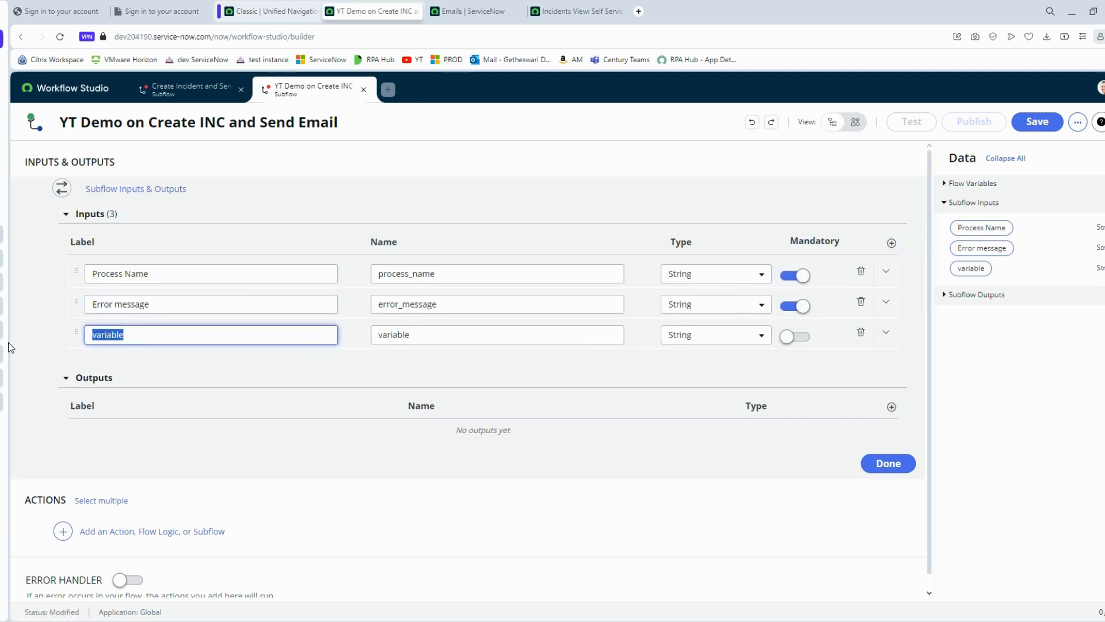
{"action": "type", "text": "EMai"}
{"action": "type", "text": "mail Sender"}
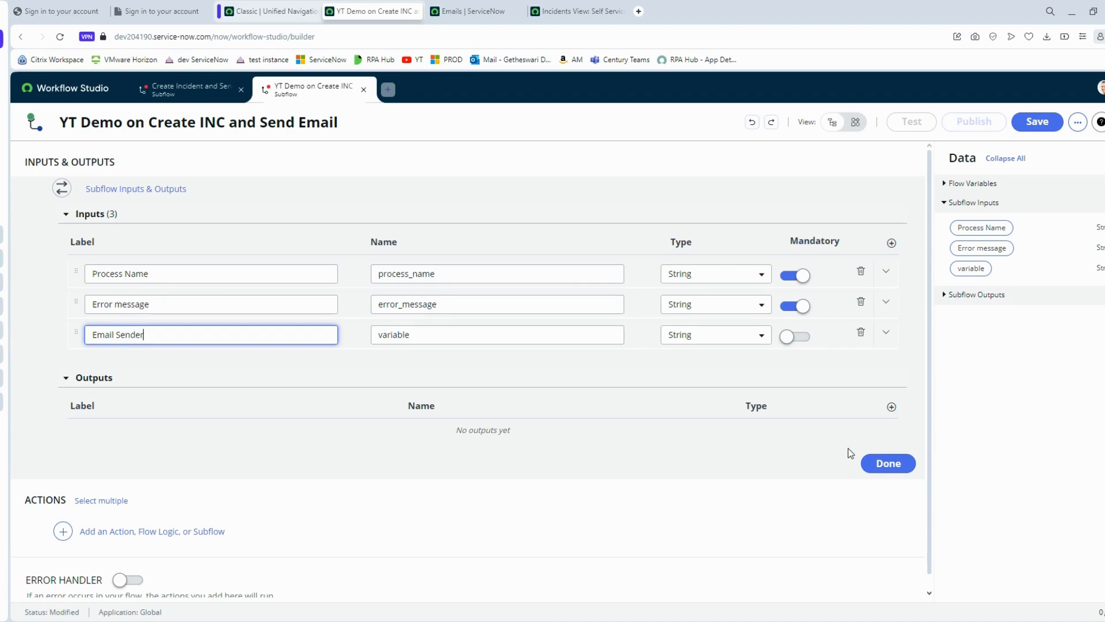
{"action": "left_click", "coordinate": [796, 336]}
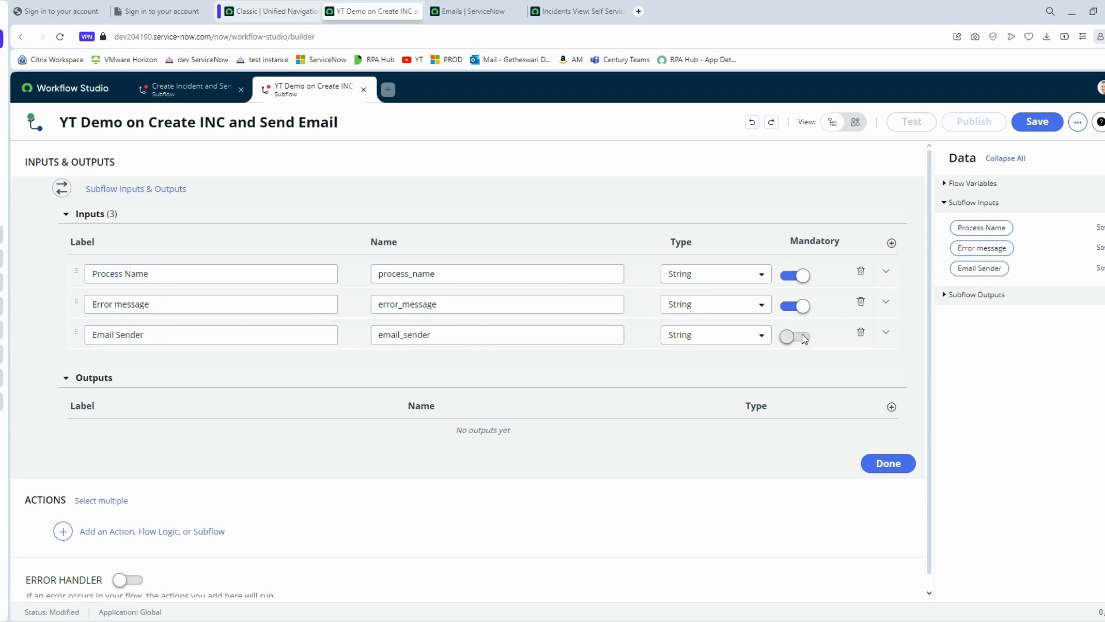
{"action": "left_click", "coordinate": [892, 244]}
{"action": "double_click", "coordinate": [200, 365]}
{"action": "type", "text": "Email "}
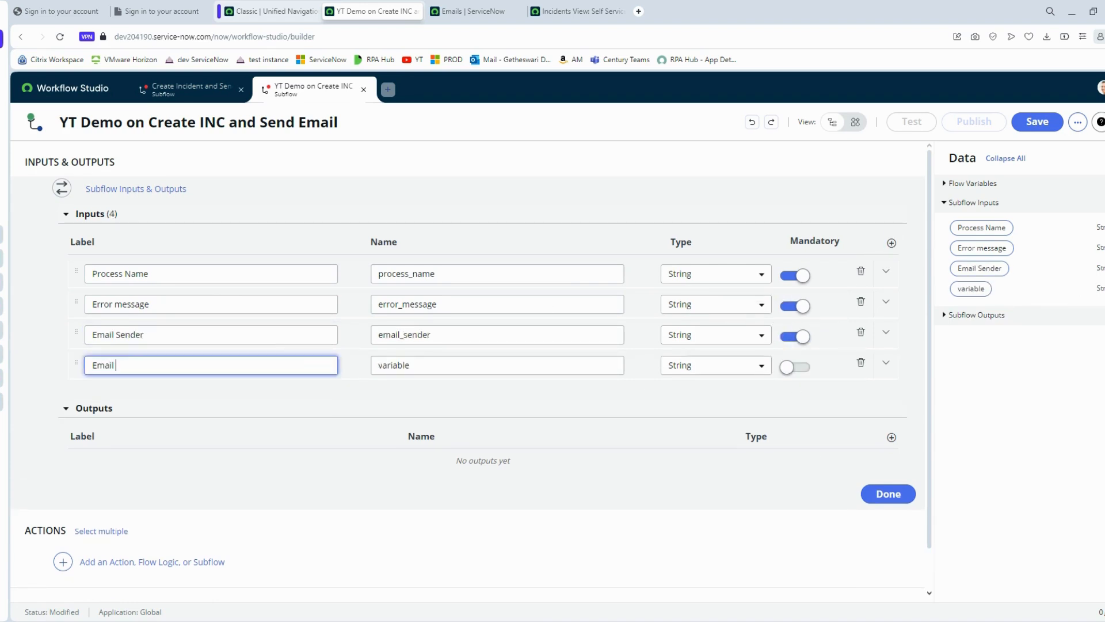
{"action": "type", "text": "Subject"}
{"action": "left_click", "coordinate": [796, 366]}
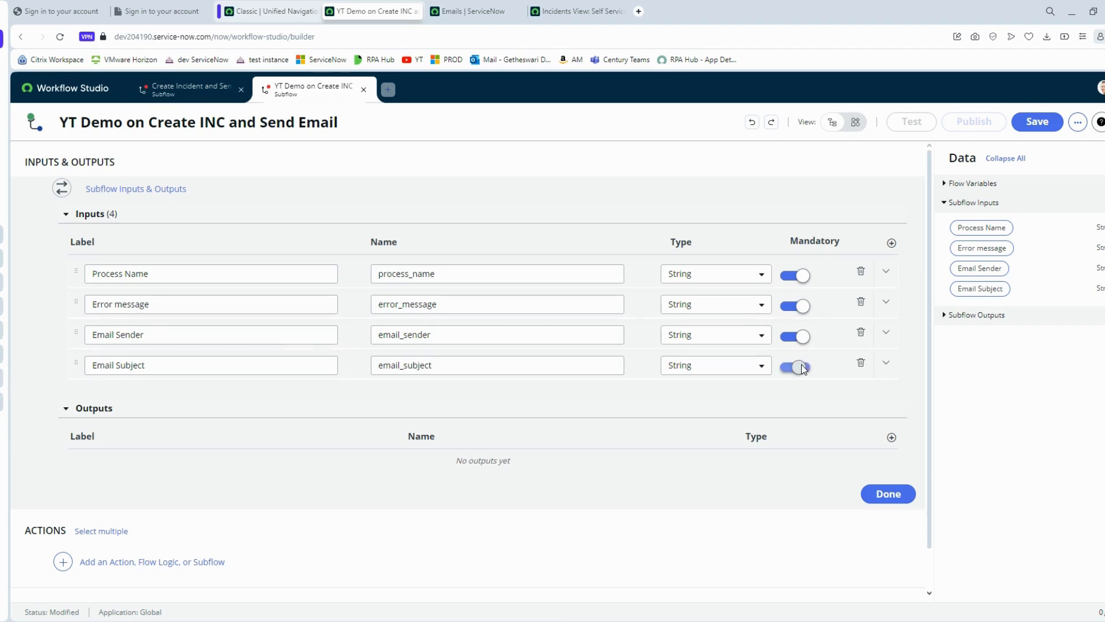
{"action": "scroll", "coordinate": [257, 308], "scroll_direction": "down", "scroll_amount": 1}
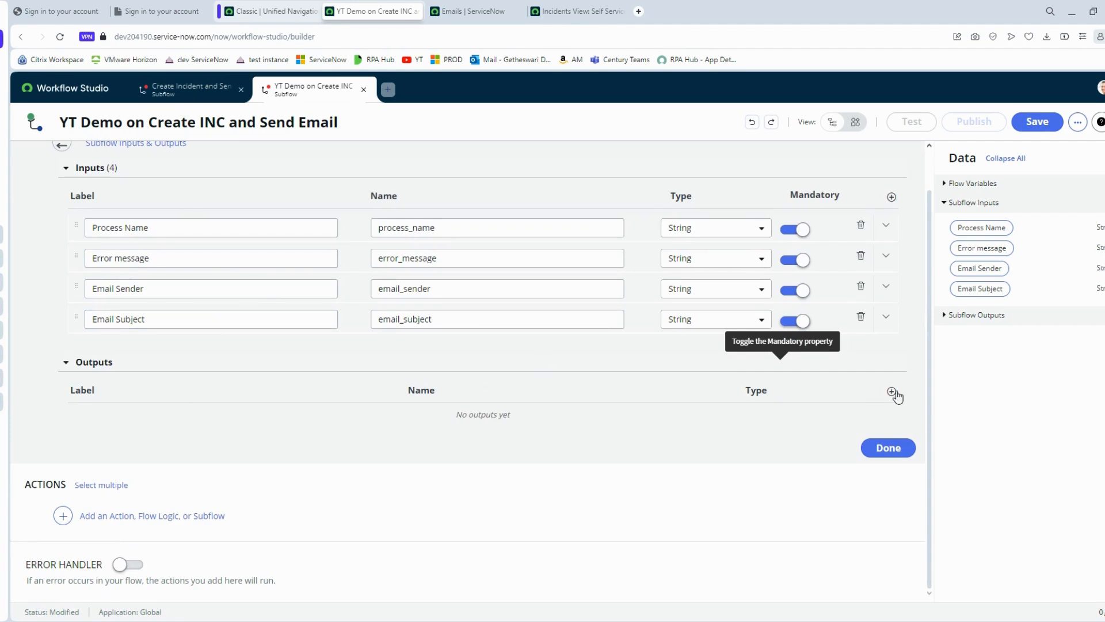
- Add an Incident Number output, close the editor, and begin adding a step
{"action": "left_click", "coordinate": [892, 391]}
{"action": "double_click", "coordinate": [225, 427]}
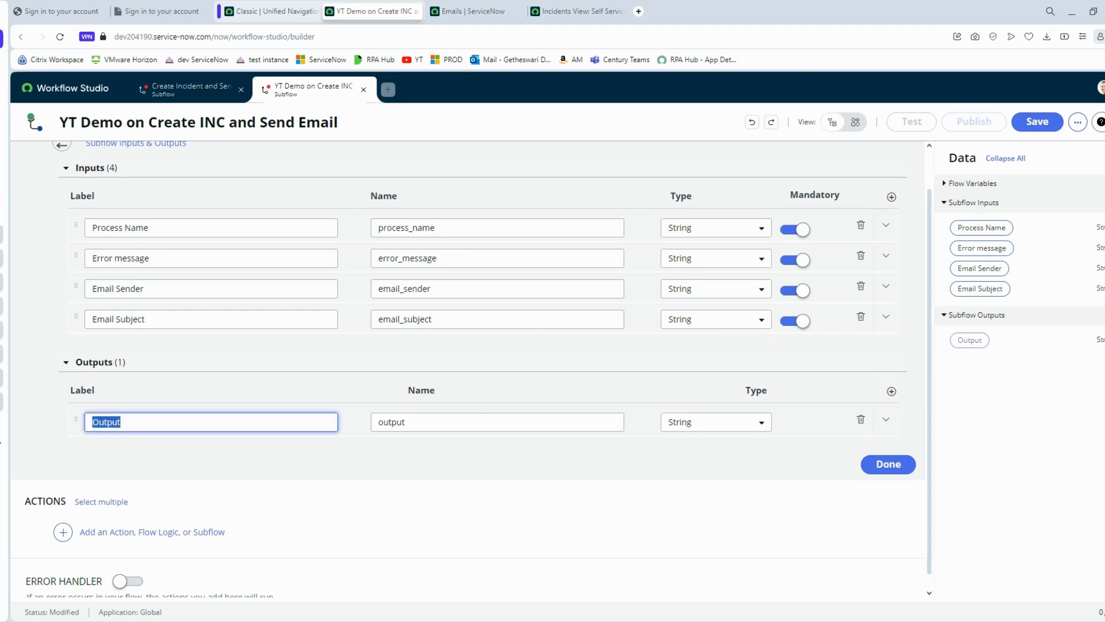
{"action": "type", "text": "Incident Number"}
{"action": "left_click", "coordinate": [894, 464]}
{"action": "left_click", "coordinate": [167, 190]}
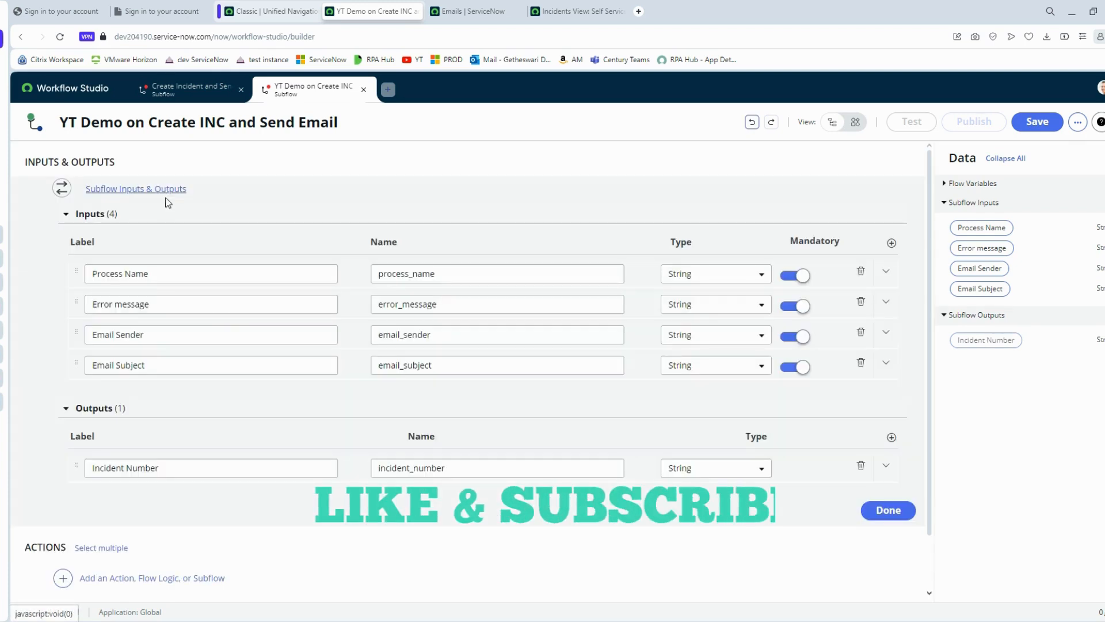
{"action": "left_click", "coordinate": [167, 192]}
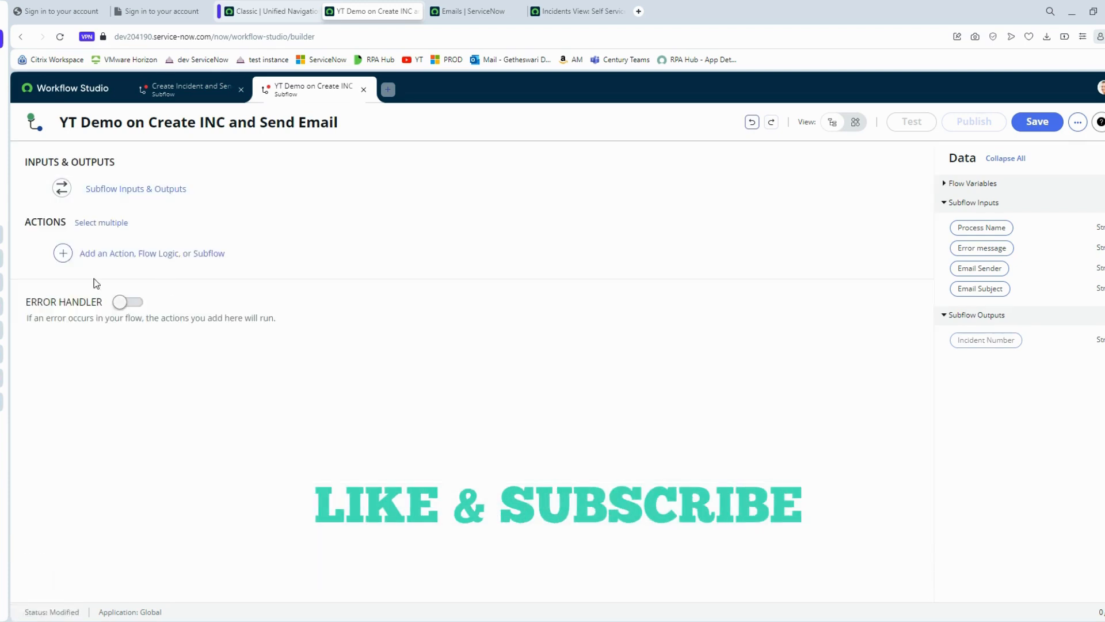
{"action": "left_click", "coordinate": [112, 253]}
{"action": "left_click", "coordinate": [550, 327]}
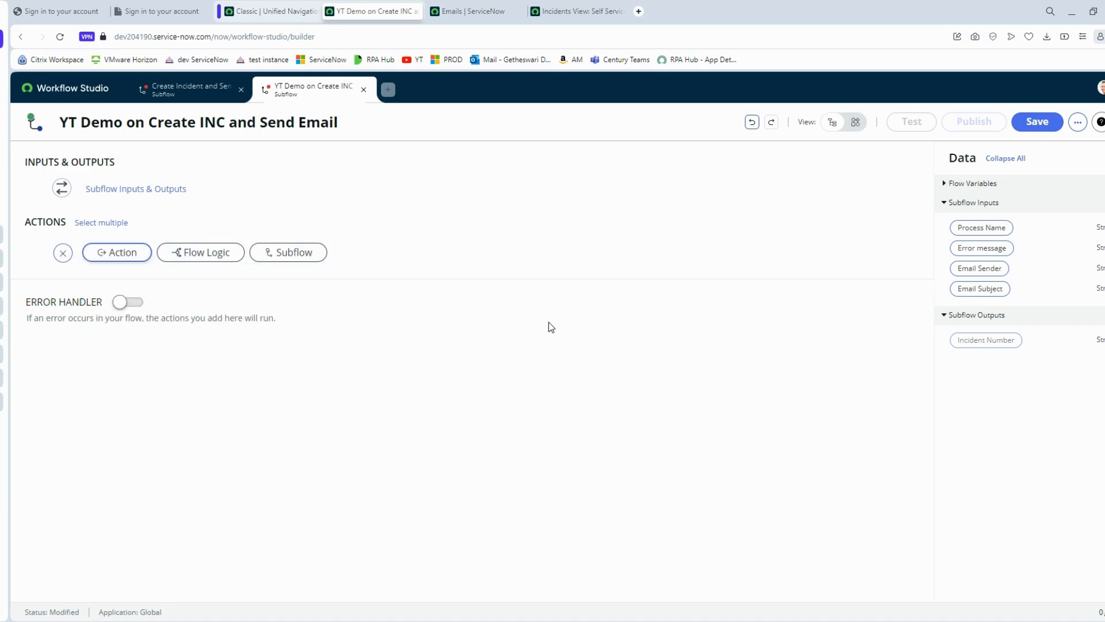
- Add a Create Task action on the Incident [incident] table with a Short description field
{"action": "left_click", "coordinate": [123, 255]}
{"action": "left_click", "coordinate": [144, 279]}
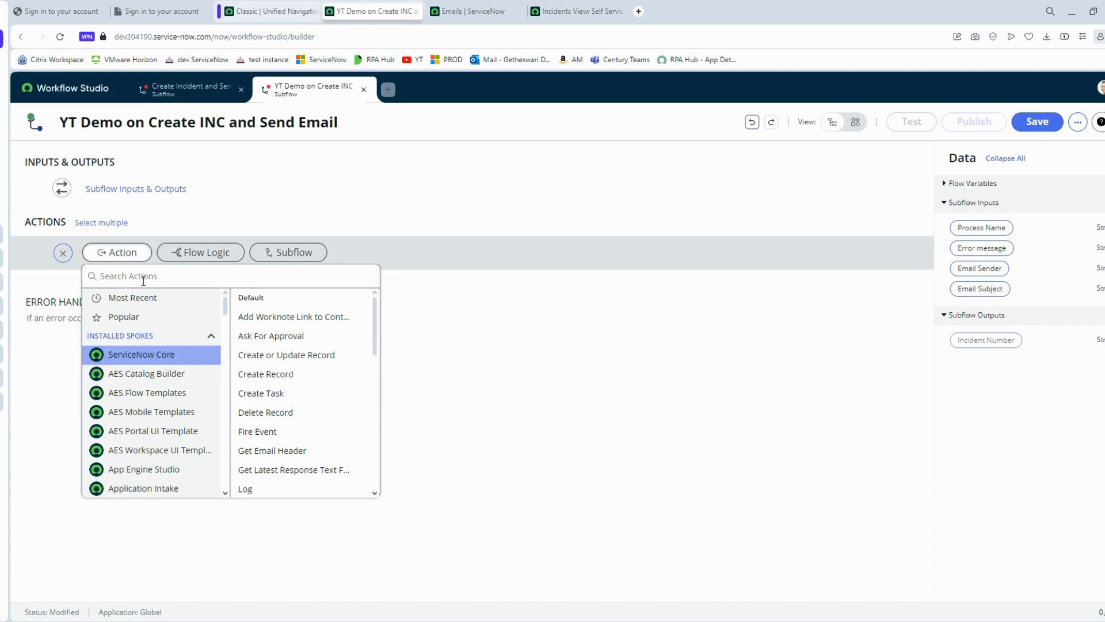
{"action": "type", "text": "incide"}
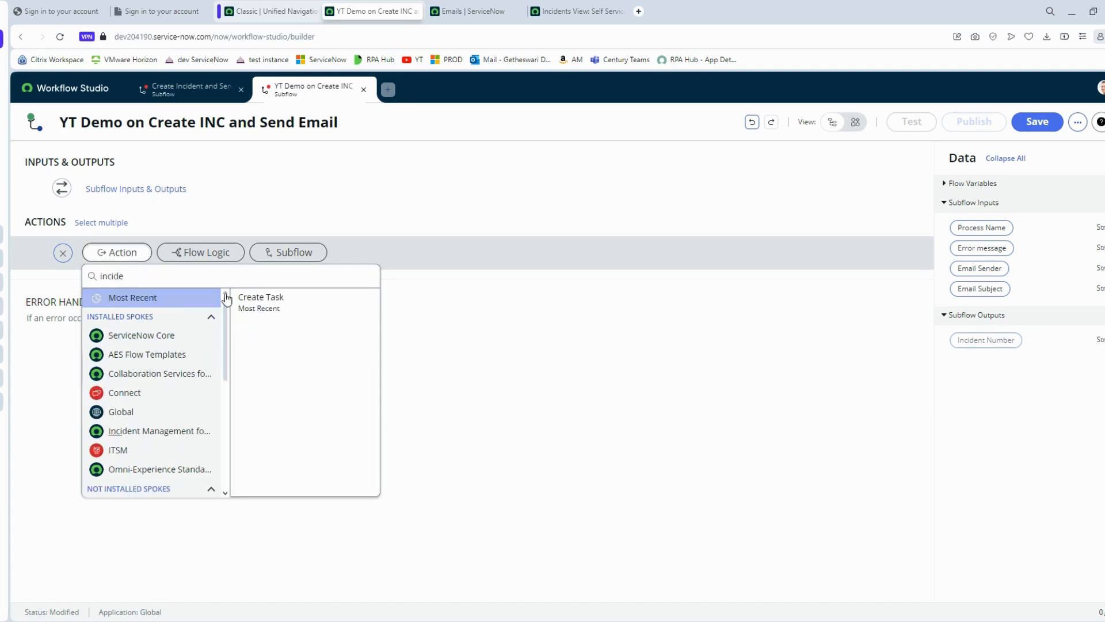
{"action": "left_click", "coordinate": [268, 308]}
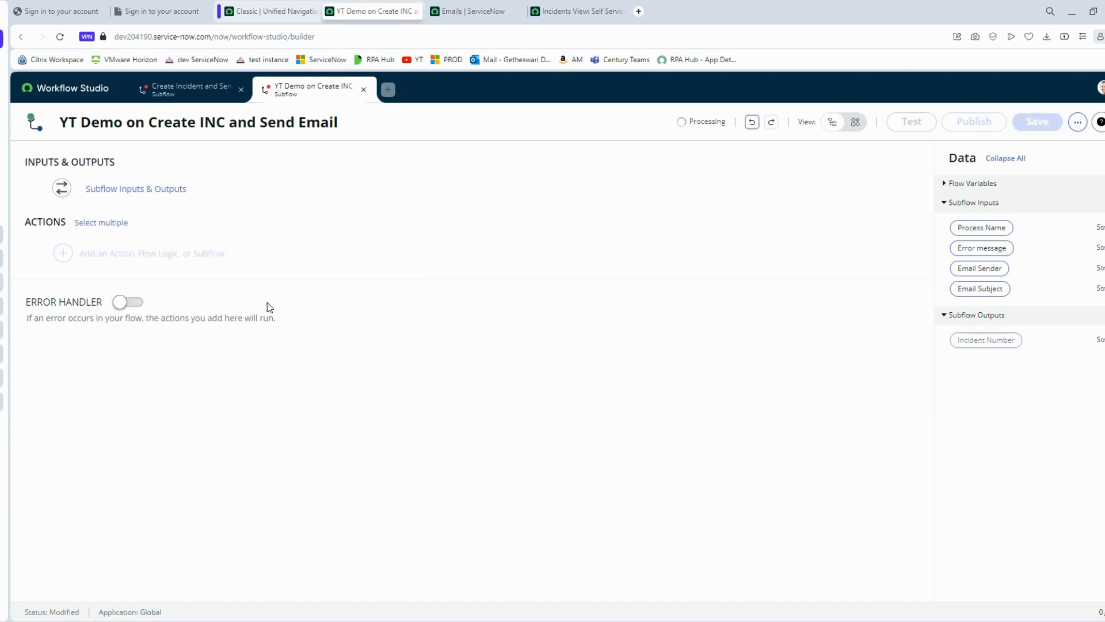
{"action": "left_click", "coordinate": [361, 314]}
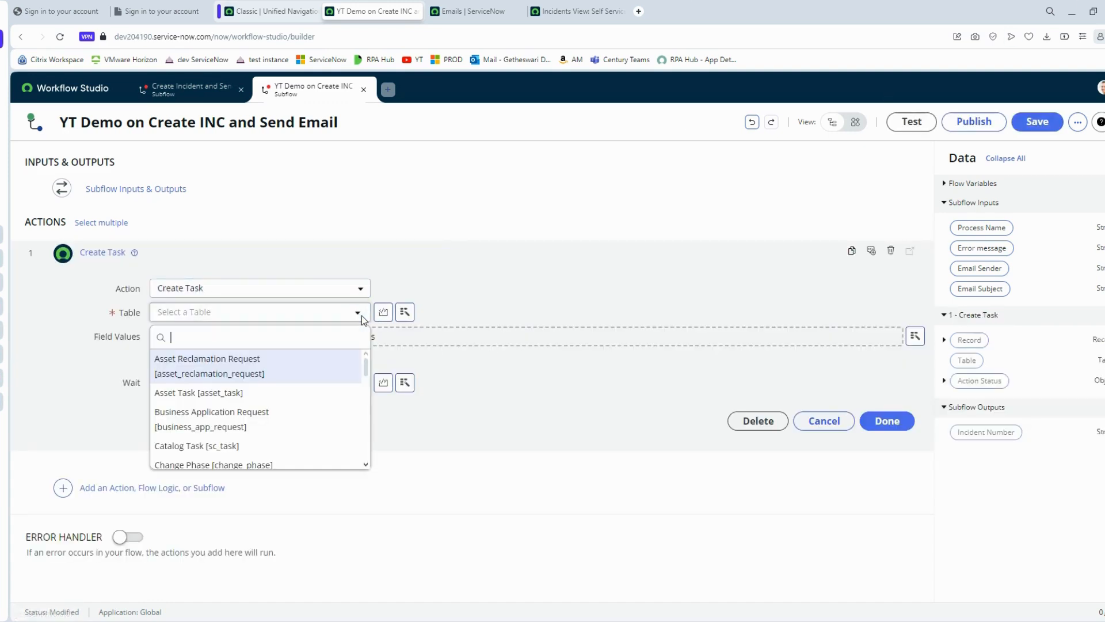
{"action": "type", "text": "inci"}
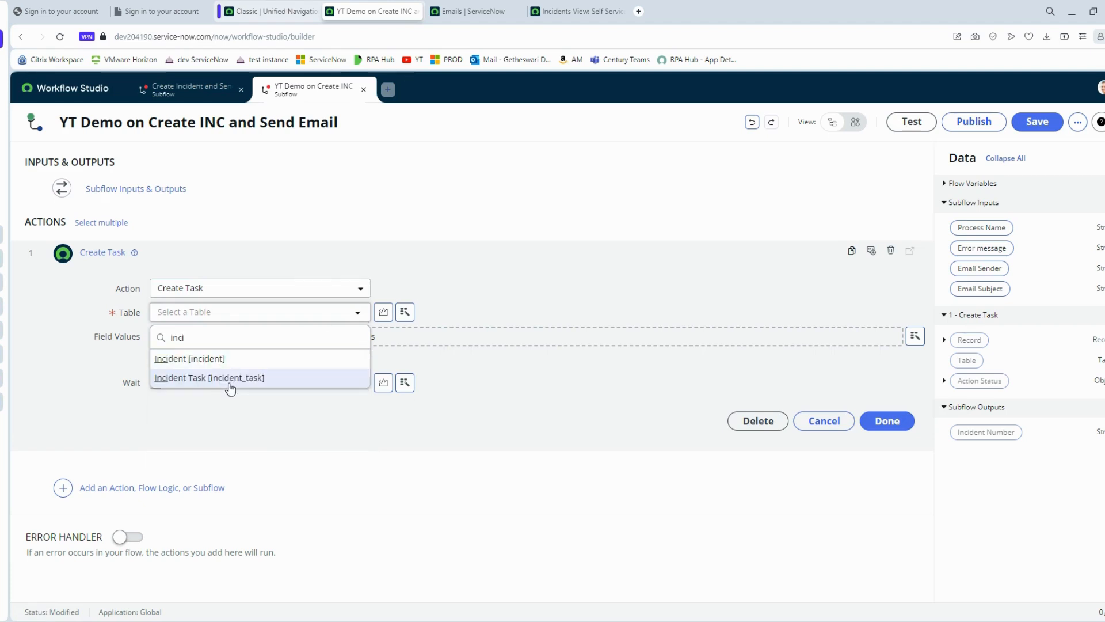
{"action": "left_click", "coordinate": [193, 360]}
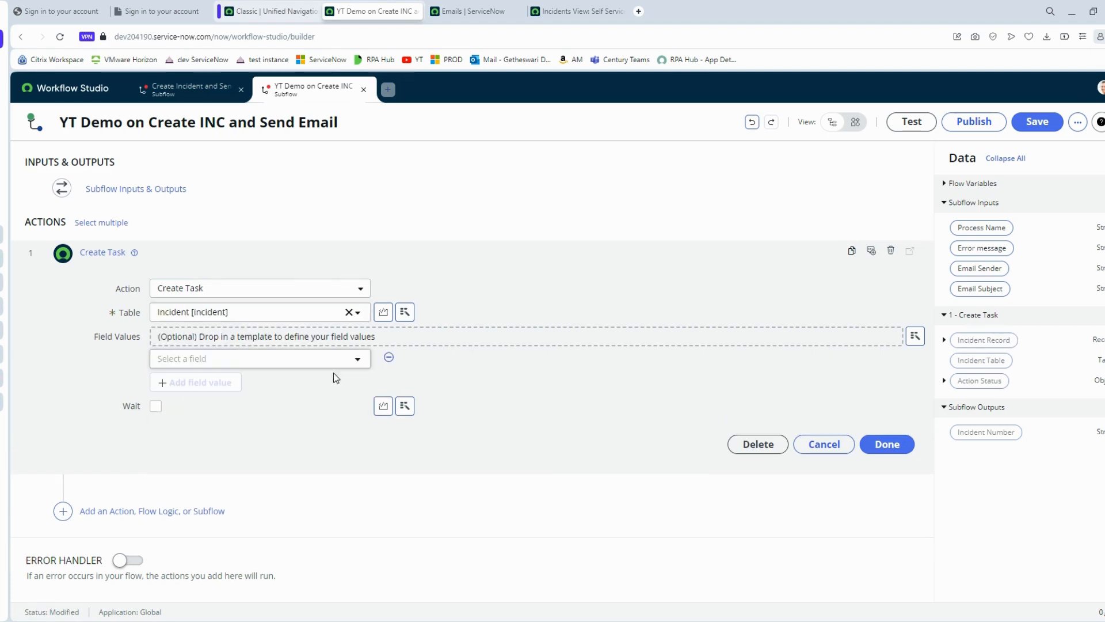
{"action": "left_click", "coordinate": [327, 367]}
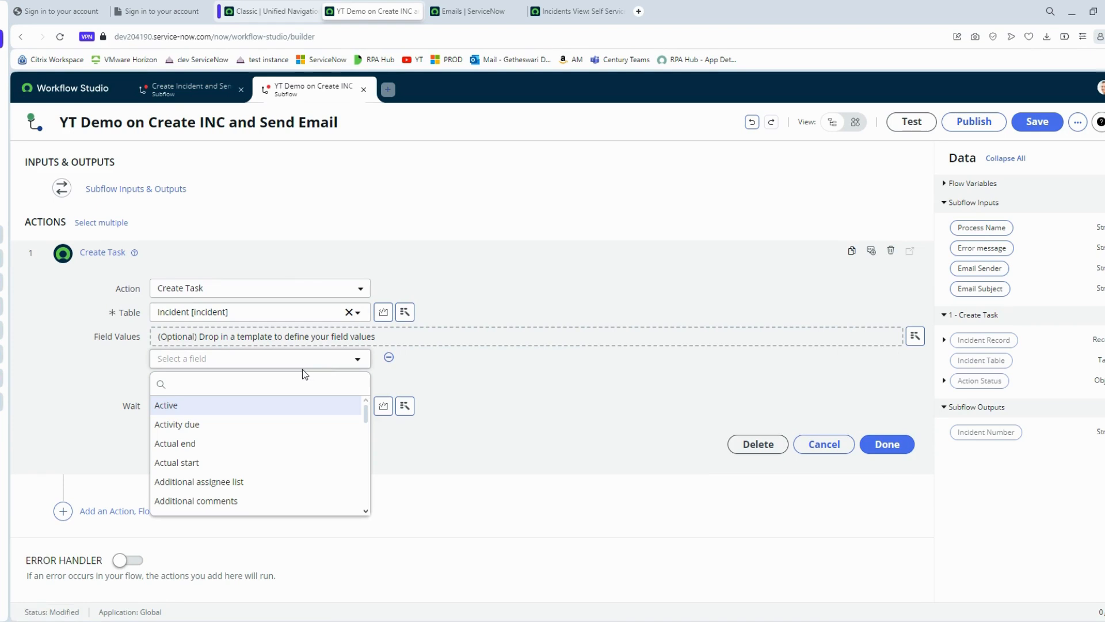
{"action": "type", "text": "short"}
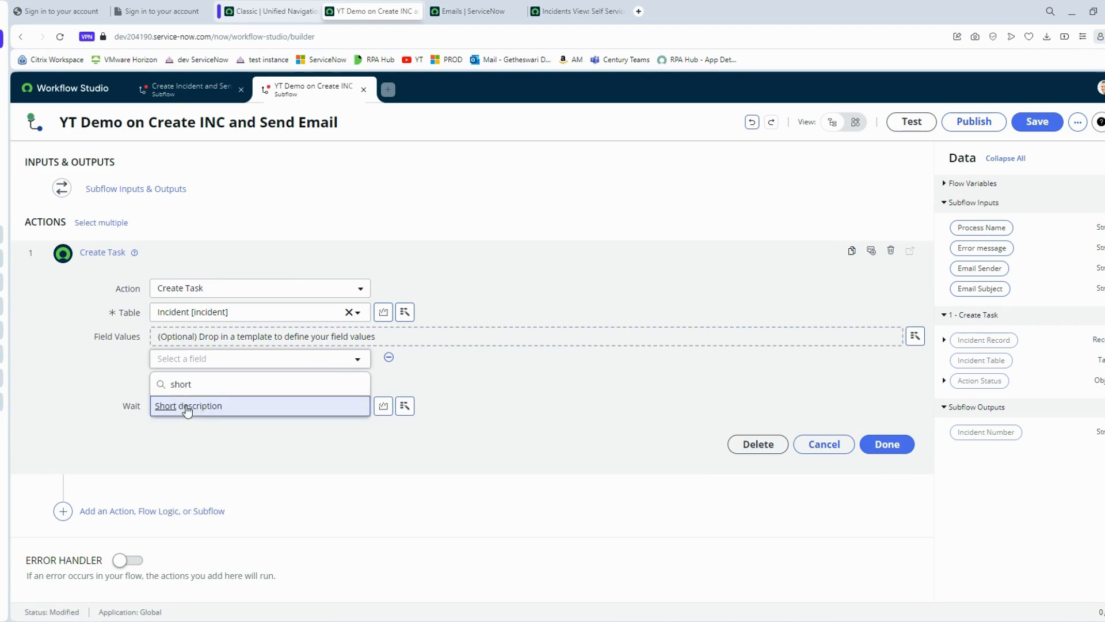
{"action": "left_click", "coordinate": [185, 406]}
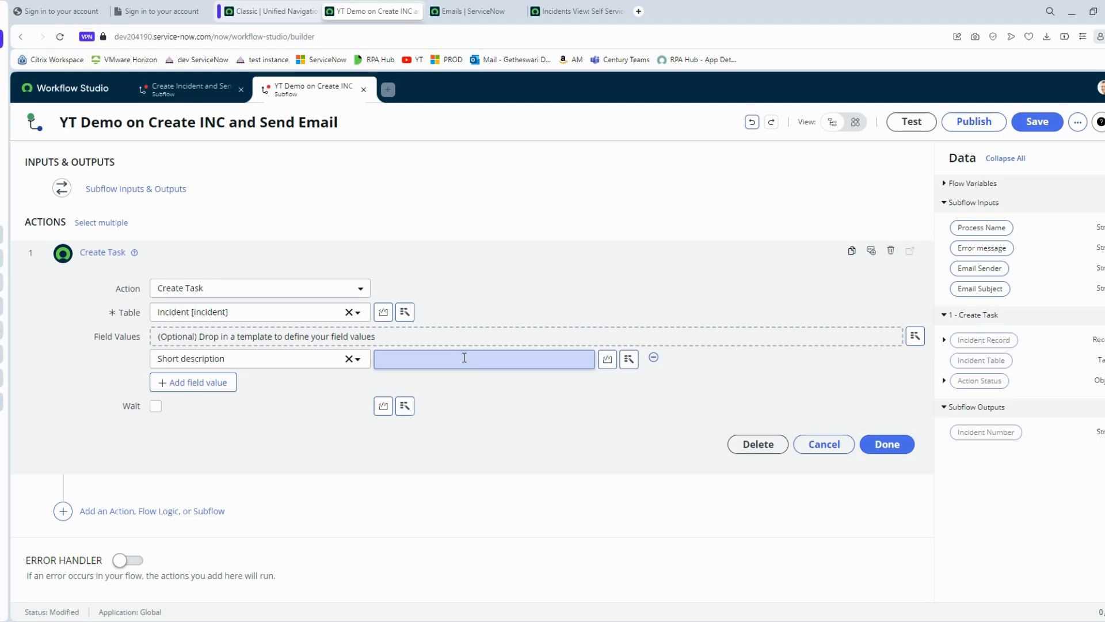
- Set Short description to 'Bot [Process Name] has encounterd an error [Error message]' plus the Email Sender pill
{"action": "type", "text": "Bot"}
{"action": "left_click", "coordinate": [628, 359]}
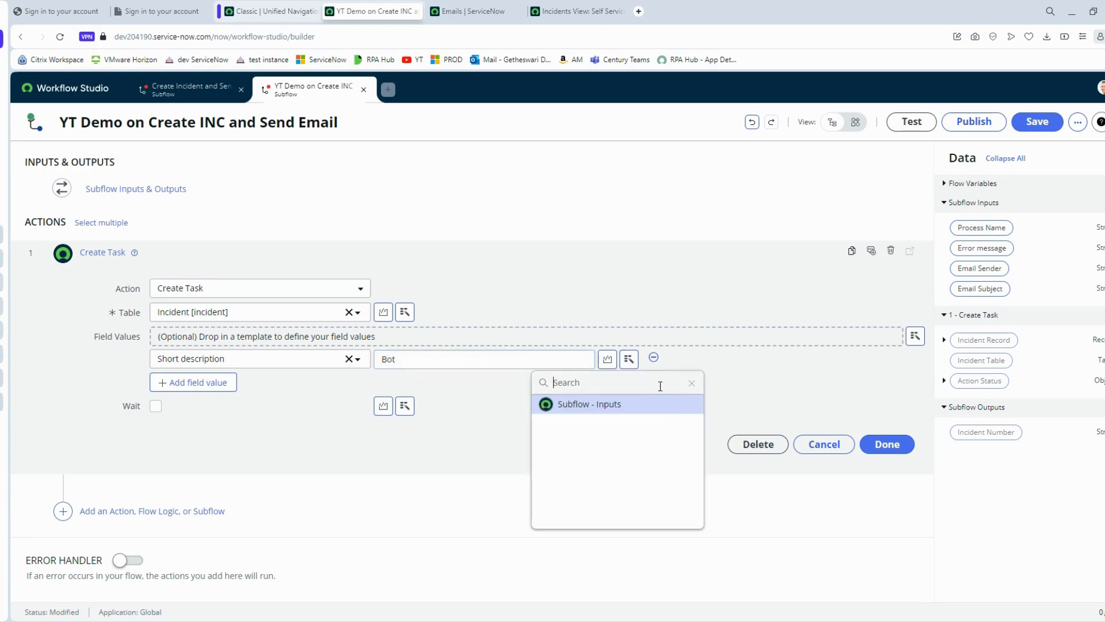
{"action": "left_click", "coordinate": [666, 407]}
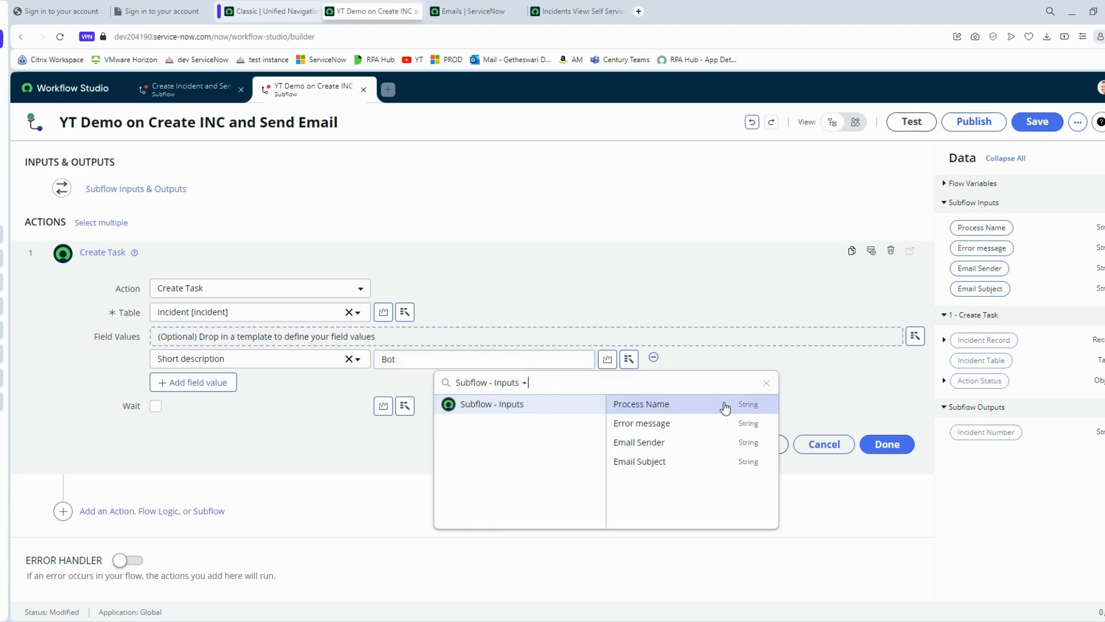
{"action": "left_click", "coordinate": [690, 403]}
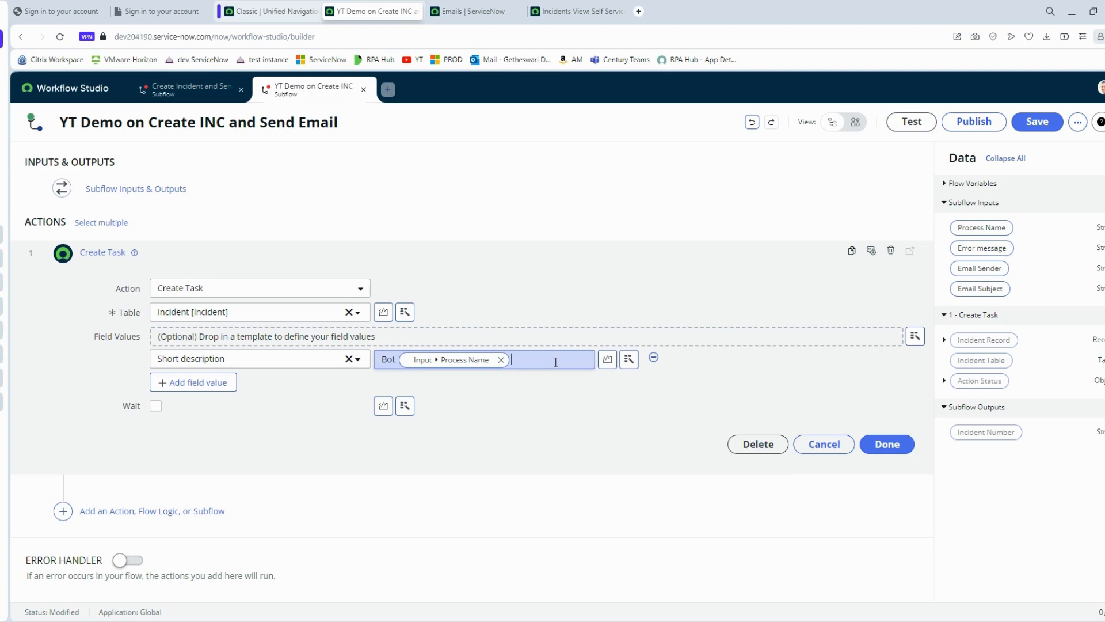
{"action": "type", "text": "has encounterd an error"}
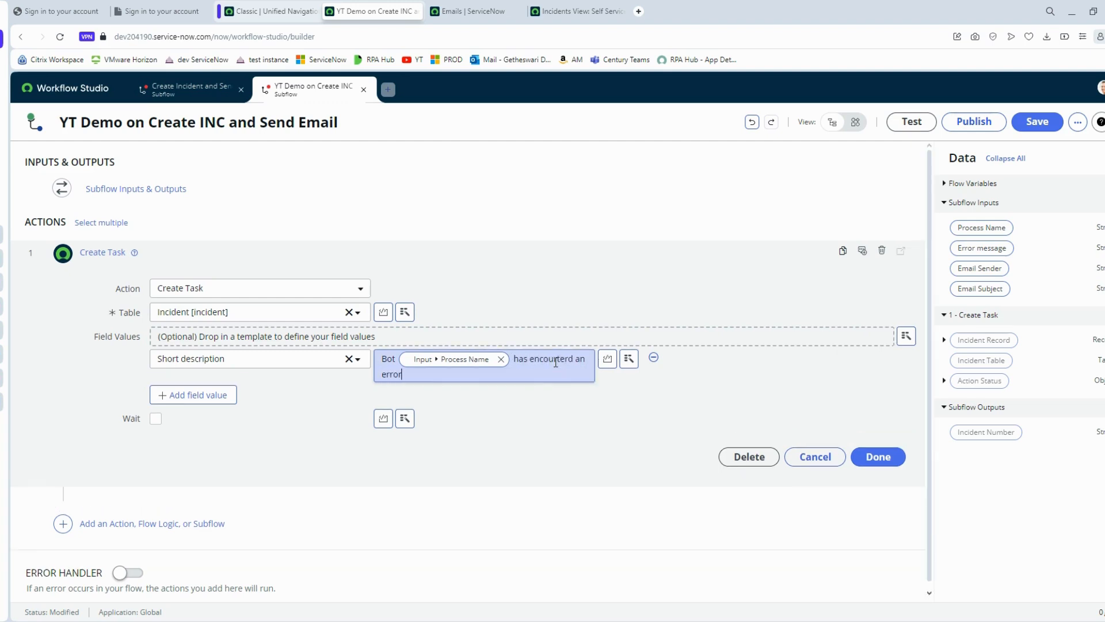
{"action": "left_click", "coordinate": [630, 360]}
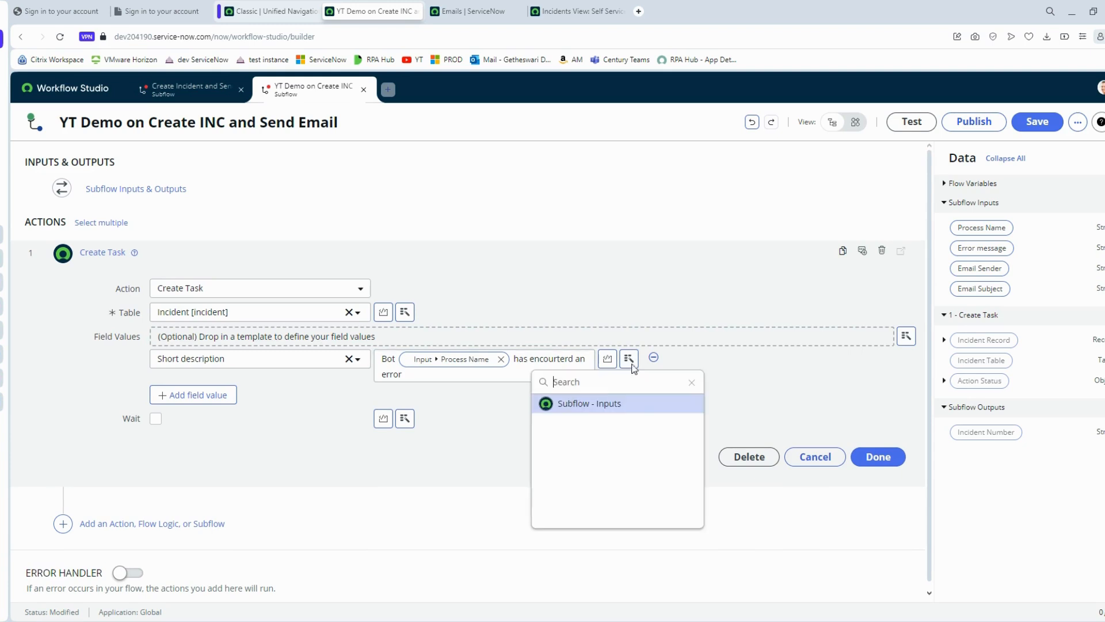
{"action": "left_click", "coordinate": [641, 403]}
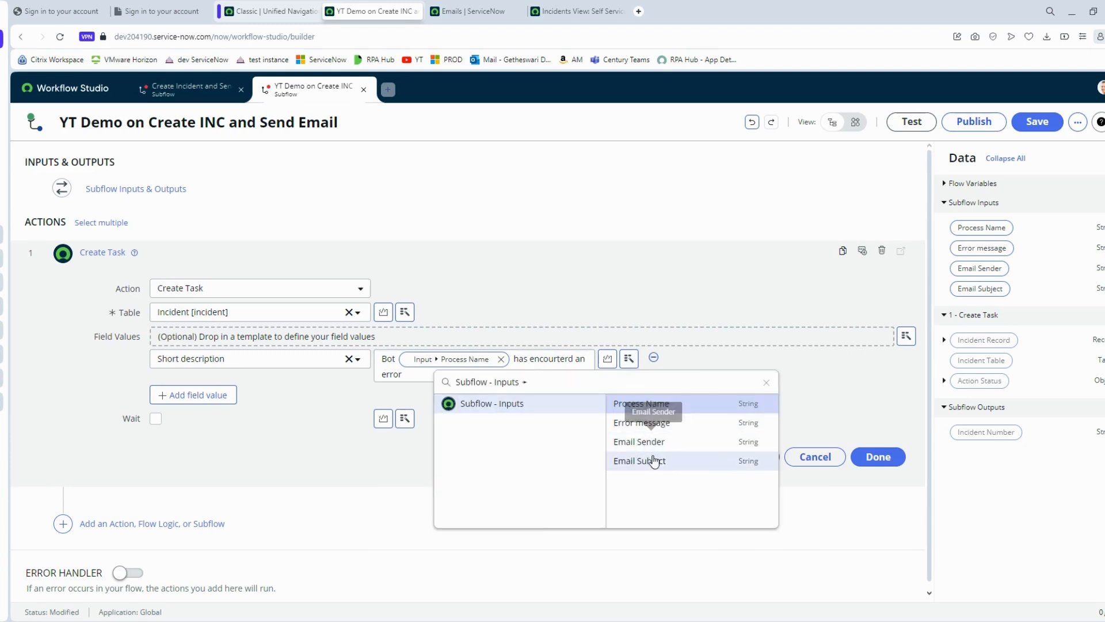
{"action": "left_click", "coordinate": [653, 423]}
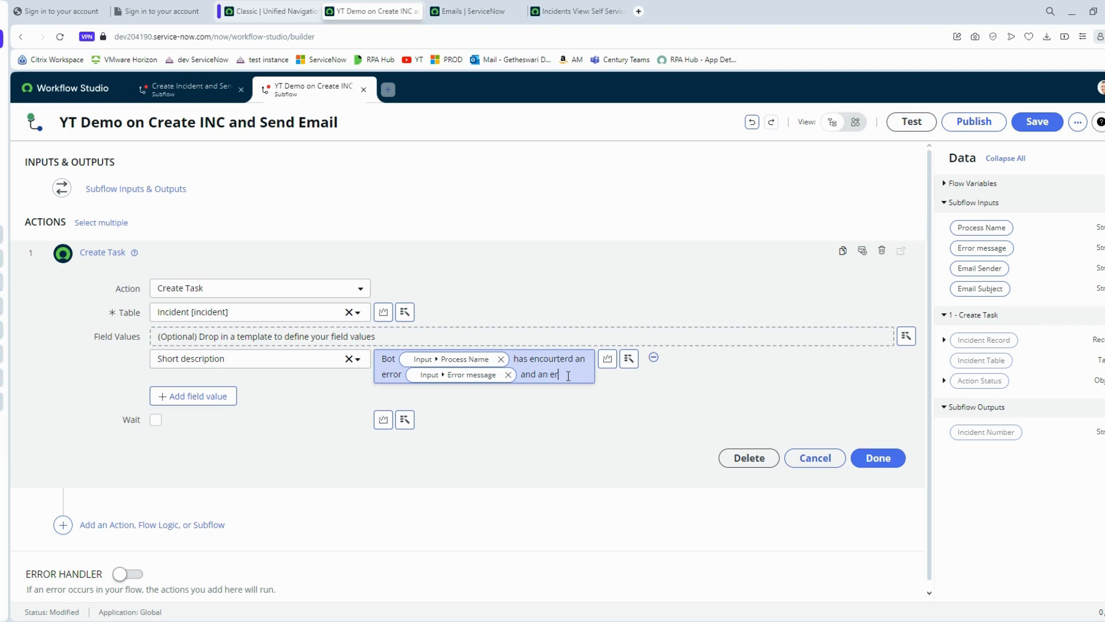
{"action": "type", "text": "and an error email will be sent to"}
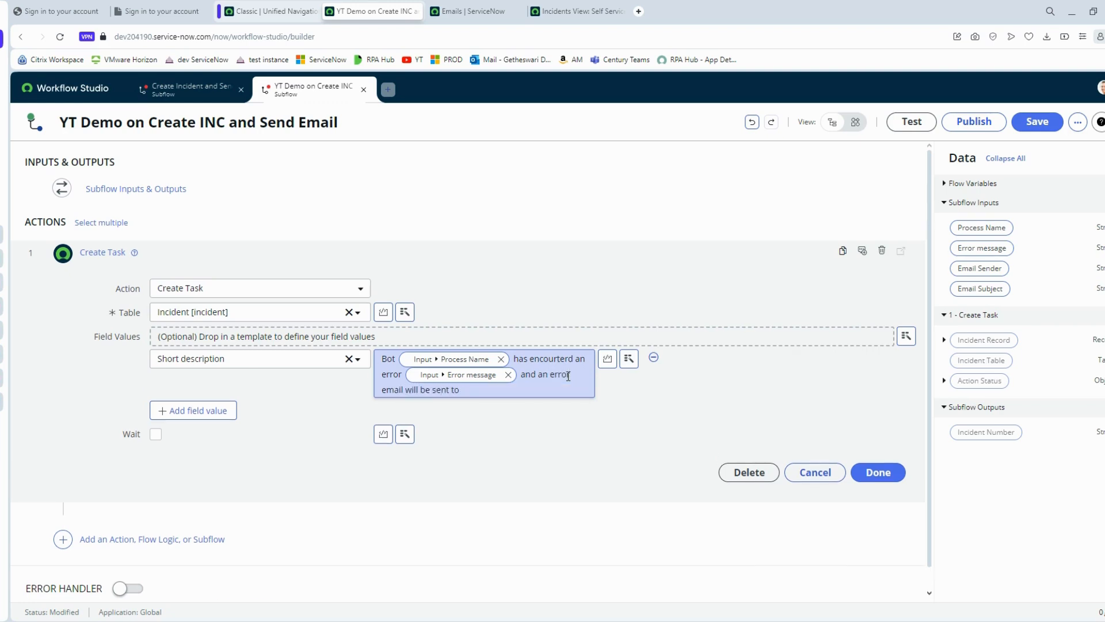
{"action": "left_click", "coordinate": [629, 358]}
{"action": "left_click", "coordinate": [636, 401]}
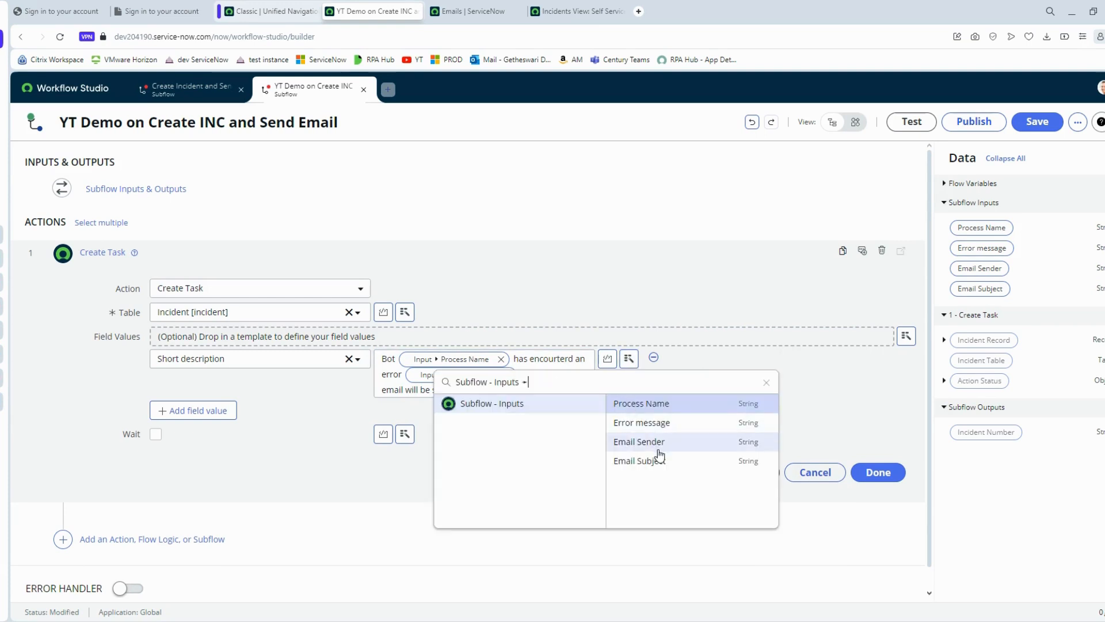
{"action": "left_click", "coordinate": [661, 443]}
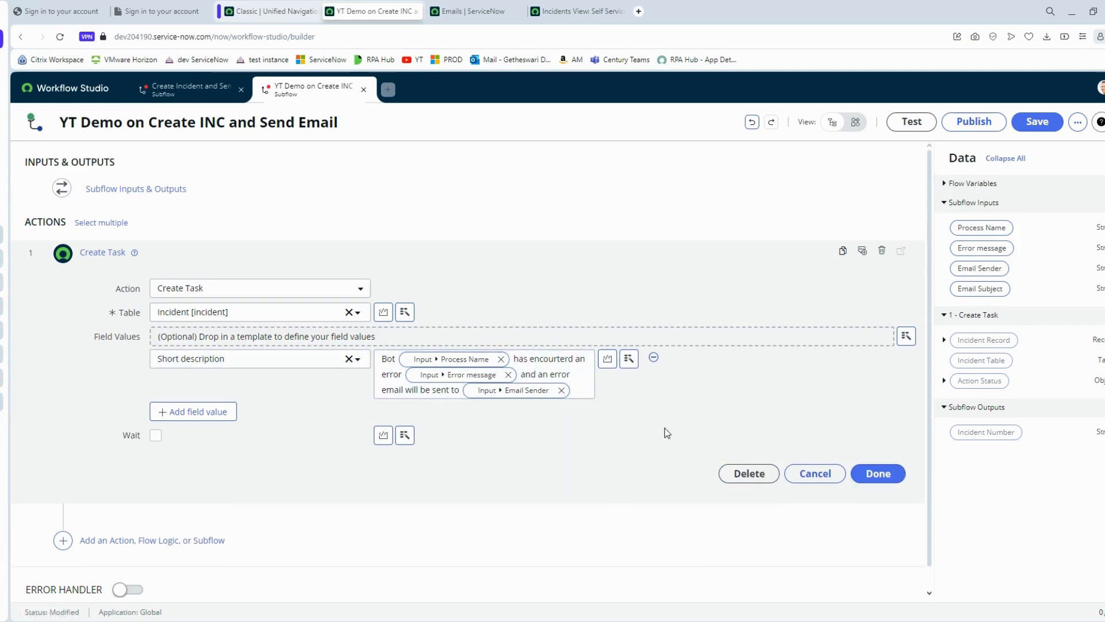
- Add a Priority field value of 3 - Moderate to Create Task
{"action": "left_click", "coordinate": [219, 412]}
{"action": "left_click", "coordinate": [289, 367]}
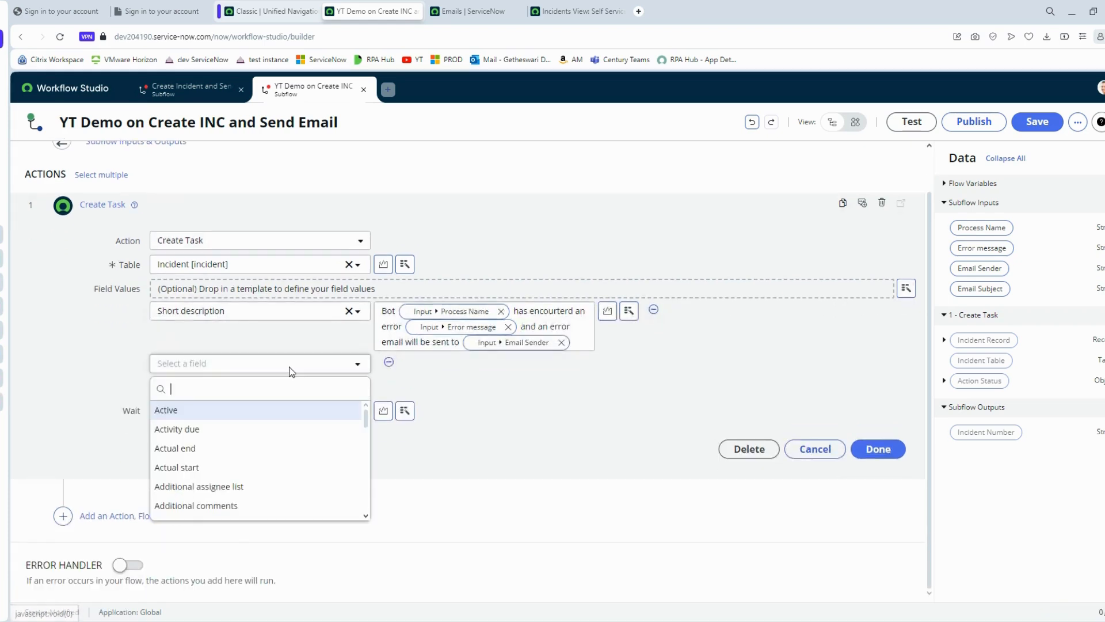
{"action": "type", "text": "pr"}
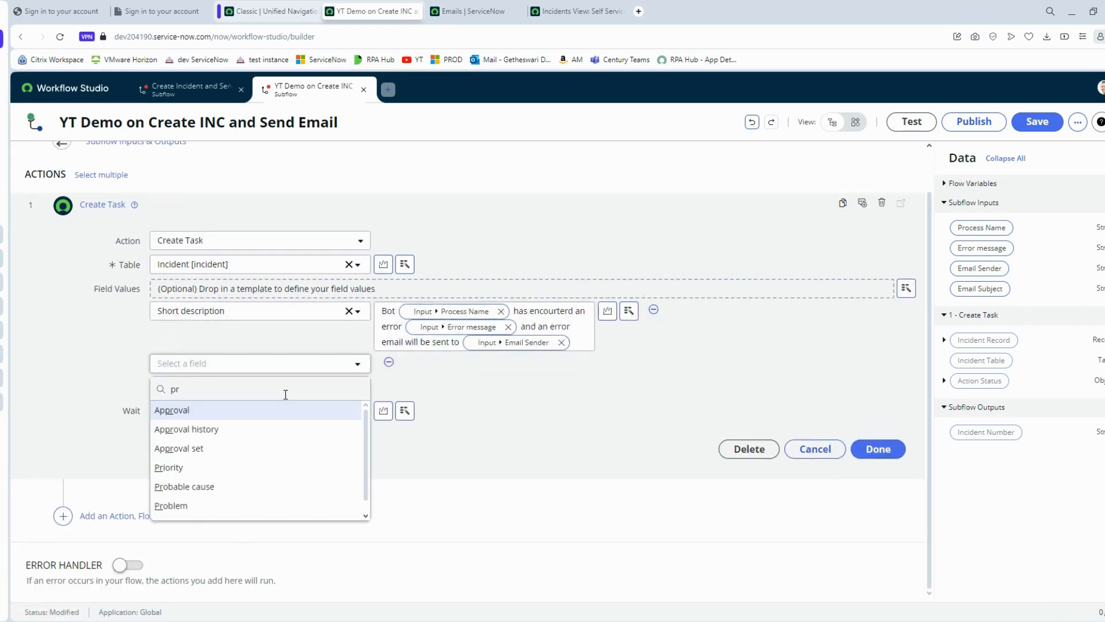
{"action": "left_click", "coordinate": [217, 467]}
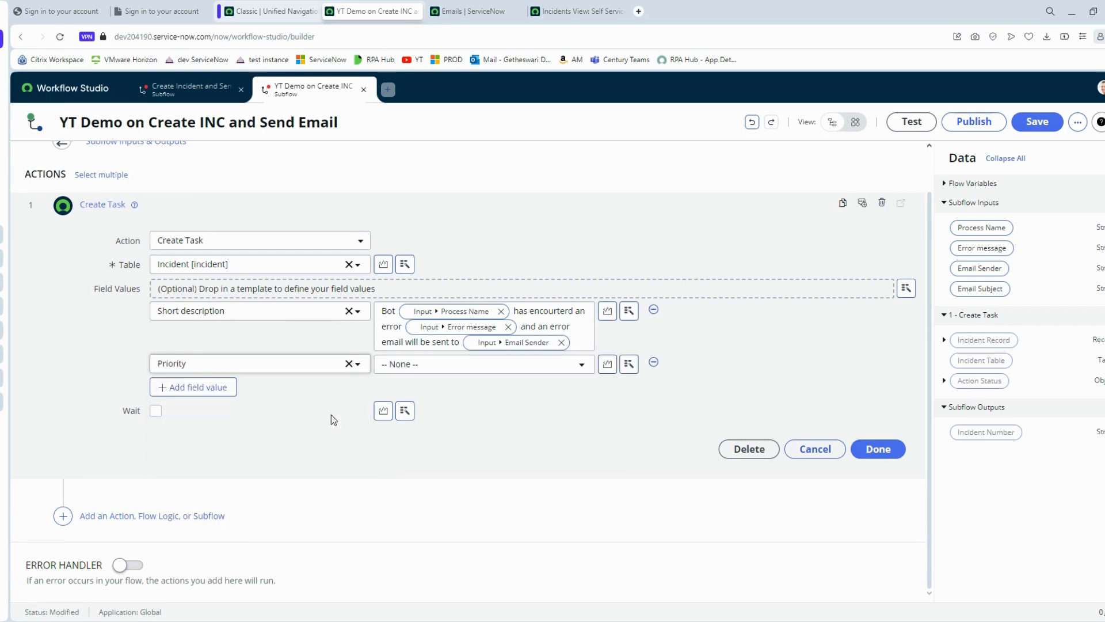
{"action": "left_click", "coordinate": [410, 371]}
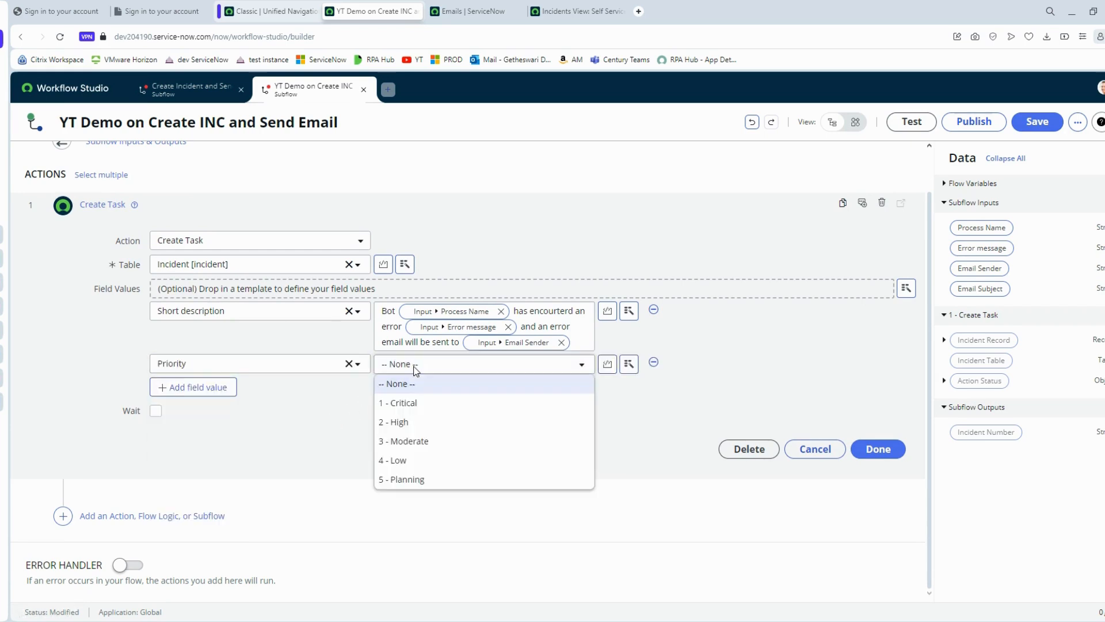
{"action": "left_click", "coordinate": [422, 442]}
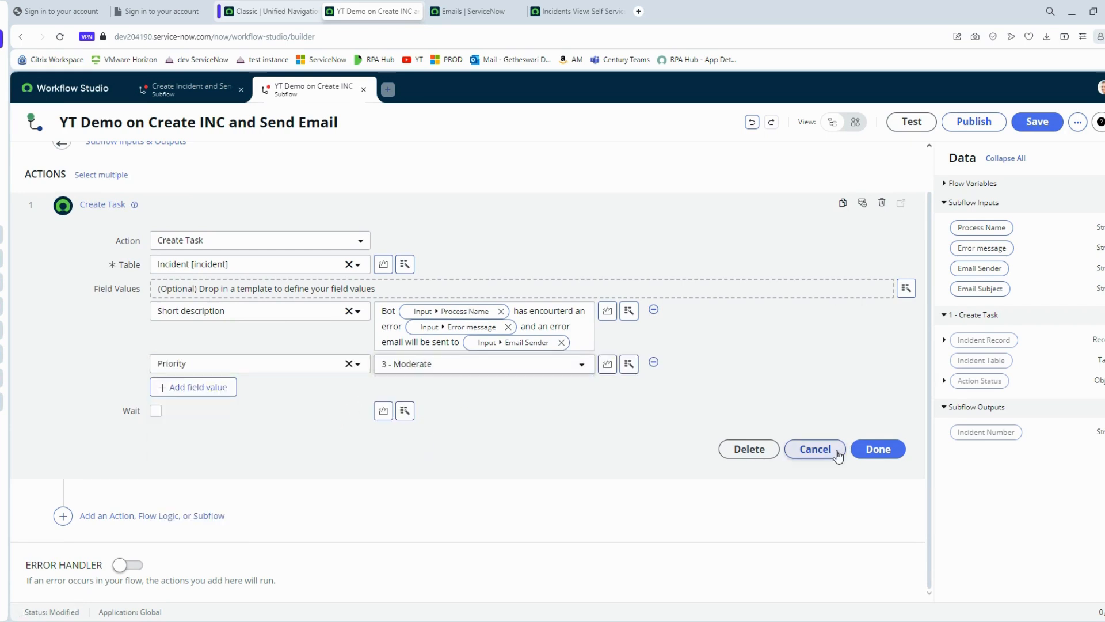
{"action": "left_click", "coordinate": [878, 451]}
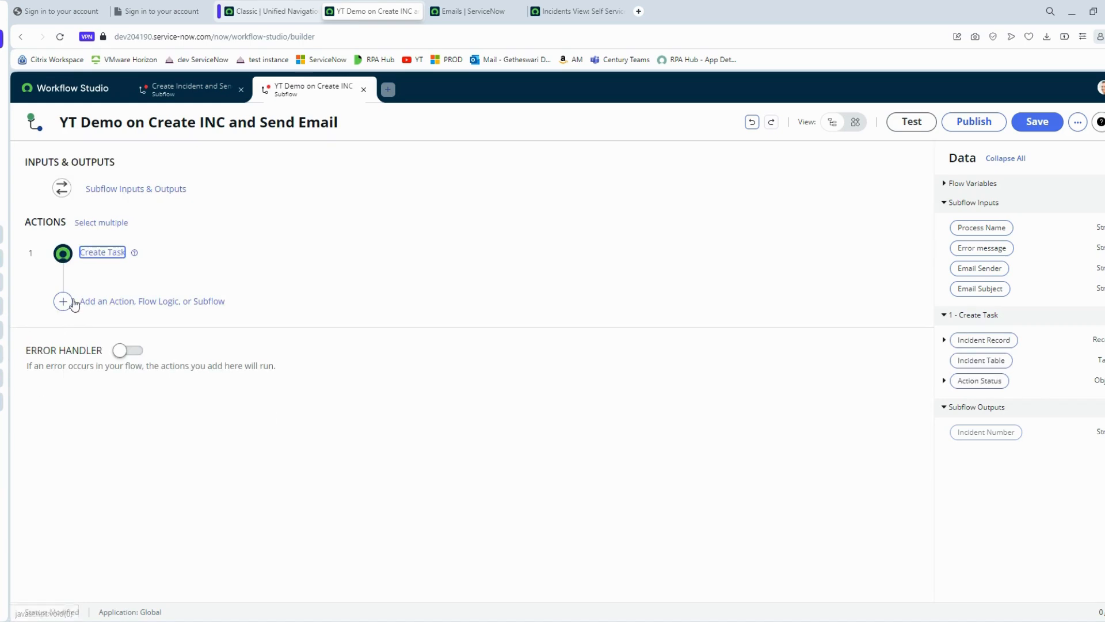
{"action": "left_click", "coordinate": [86, 256]}
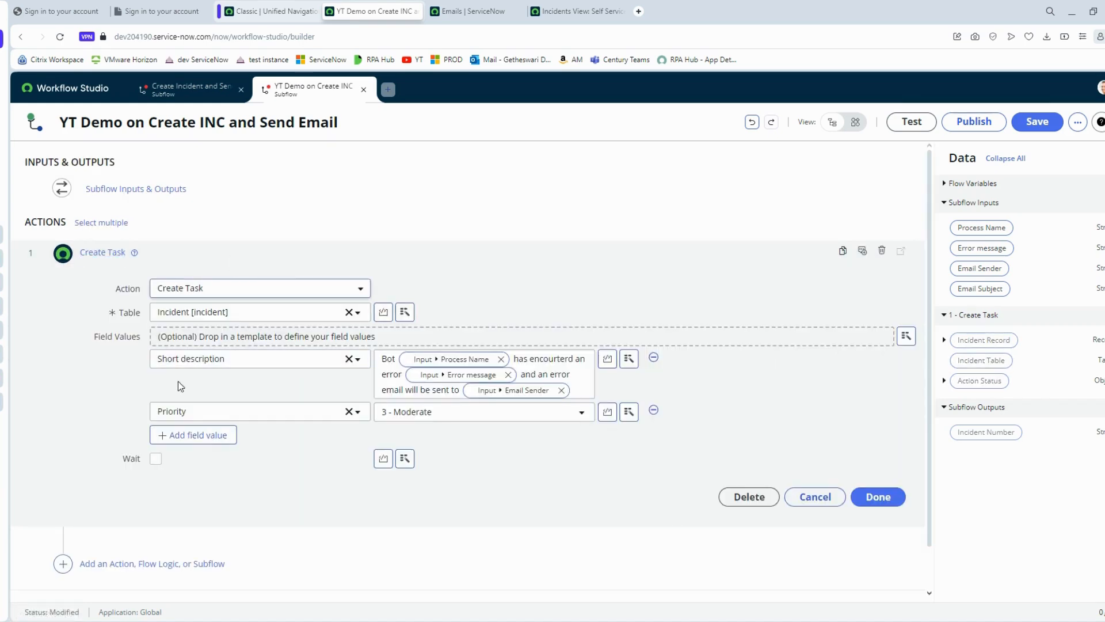
{"action": "left_click", "coordinate": [207, 436]}
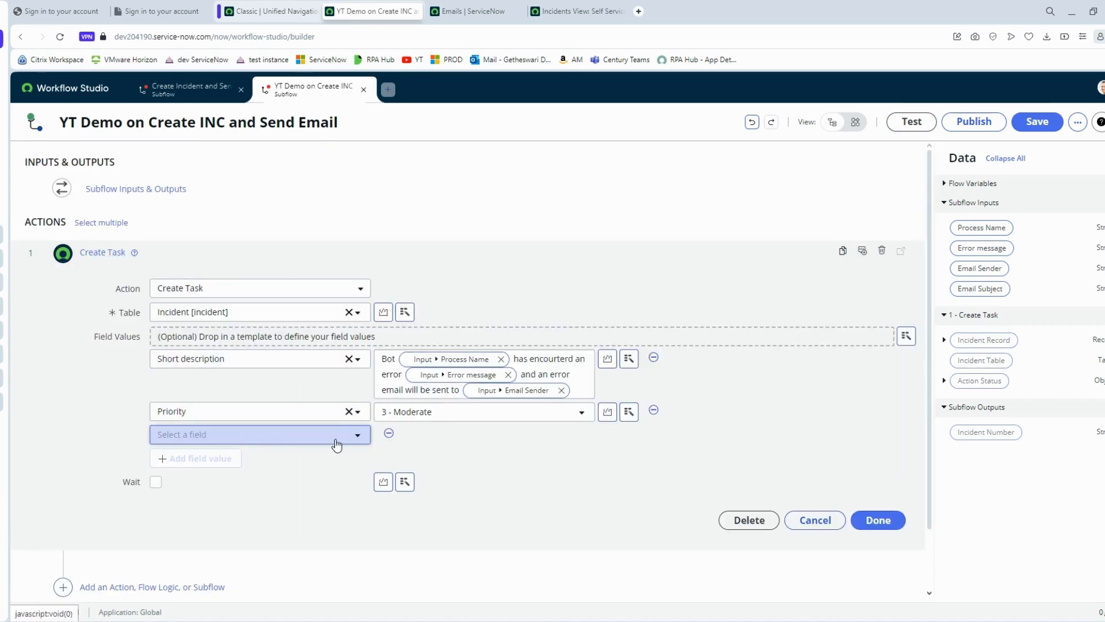
{"action": "left_click", "coordinate": [384, 435]}
{"action": "left_click", "coordinate": [874, 496]}
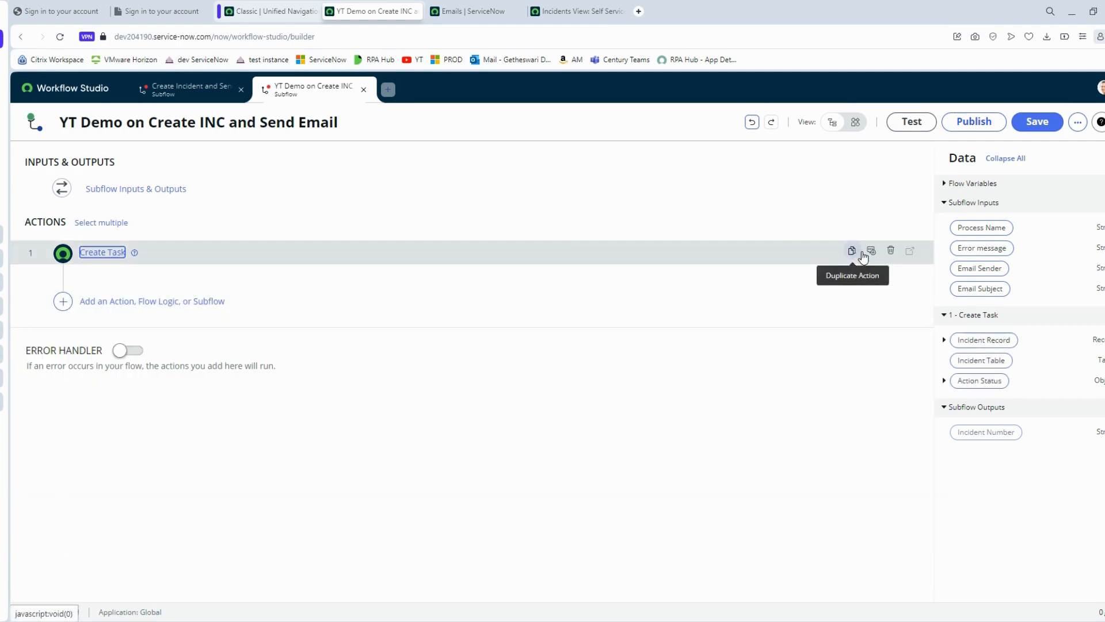
- Annotate Create Task with 'Create an Incident with Short des and Moderate Prio'
{"action": "left_click", "coordinate": [871, 251]}
{"action": "type", "text": "Cree"}
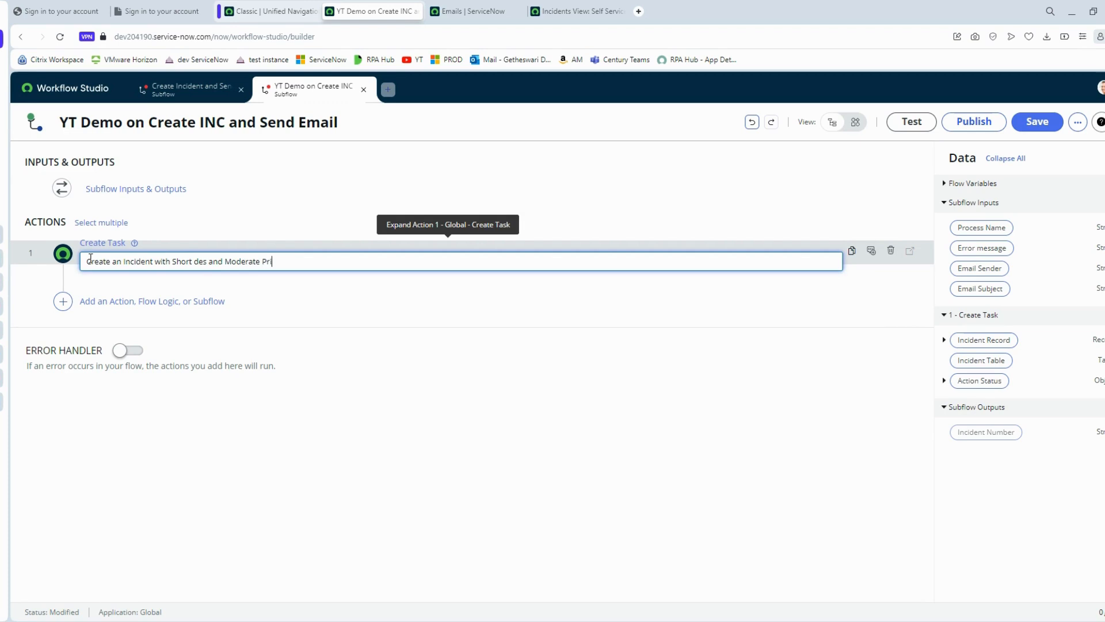
{"action": "type", "text": "o"}
{"action": "key", "text": "Return"}
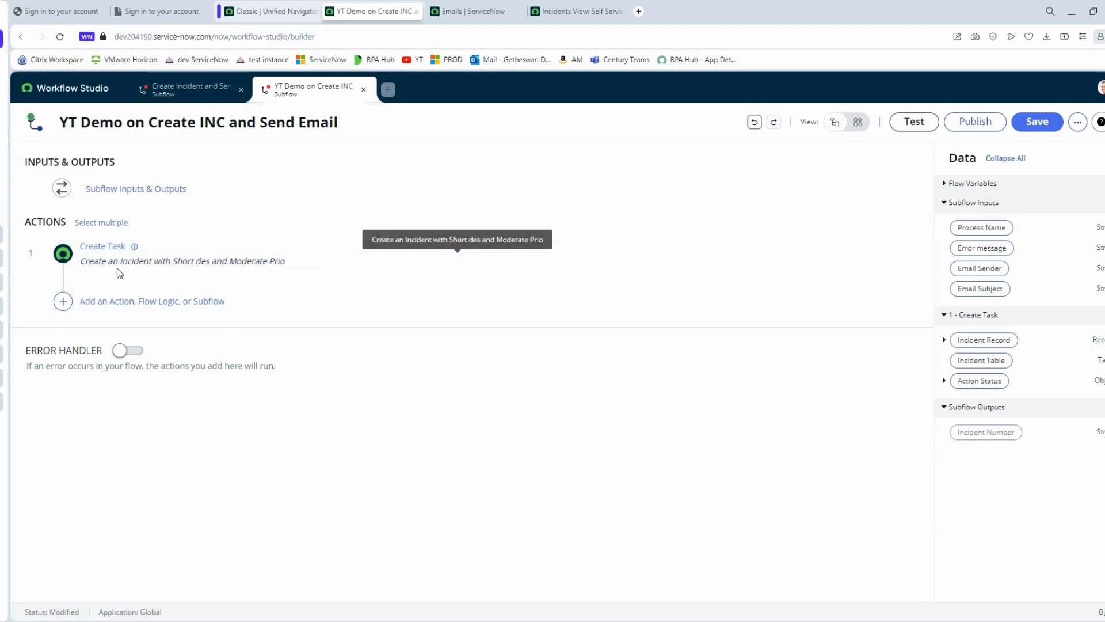
- Add an Assign Subflow Outputs step with an Incident Number output row
{"action": "left_click", "coordinate": [111, 303]}
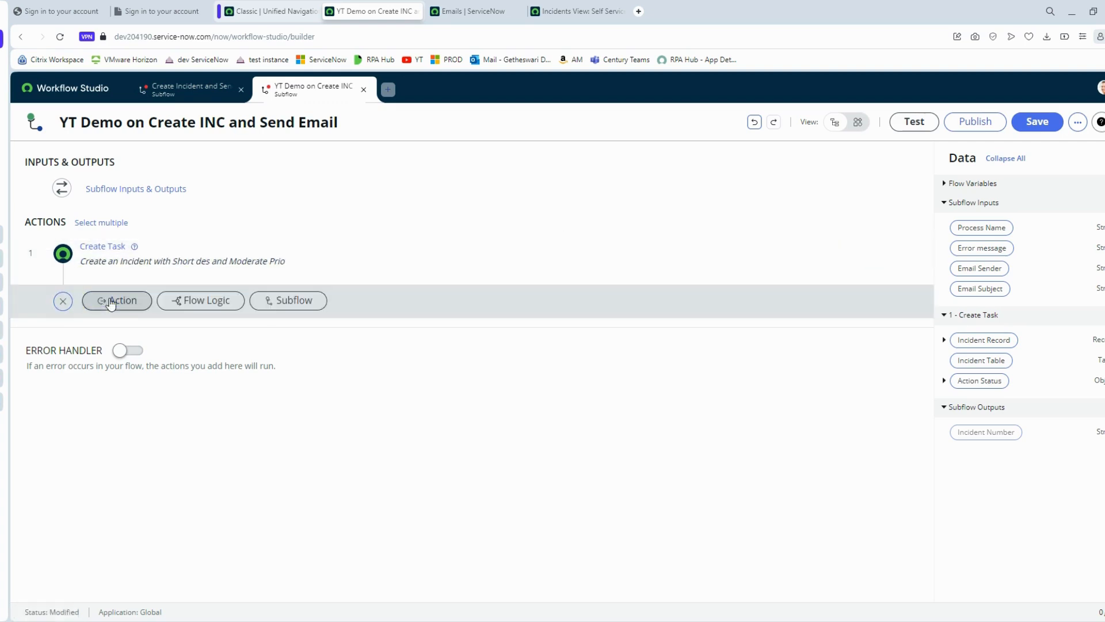
{"action": "left_click", "coordinate": [222, 304]}
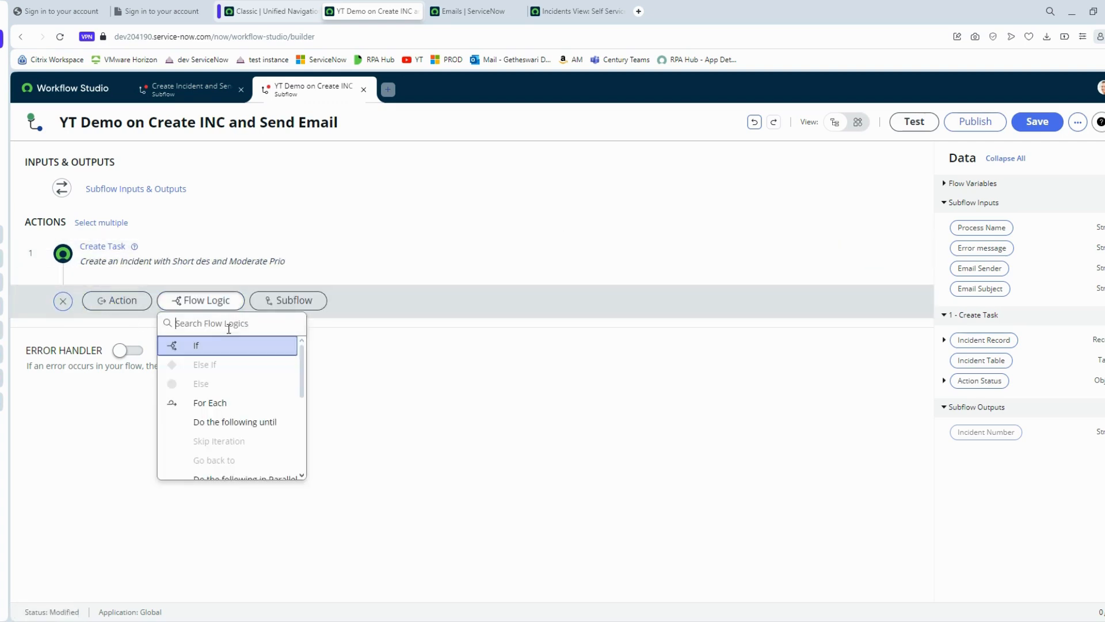
{"action": "type", "text": "o"}
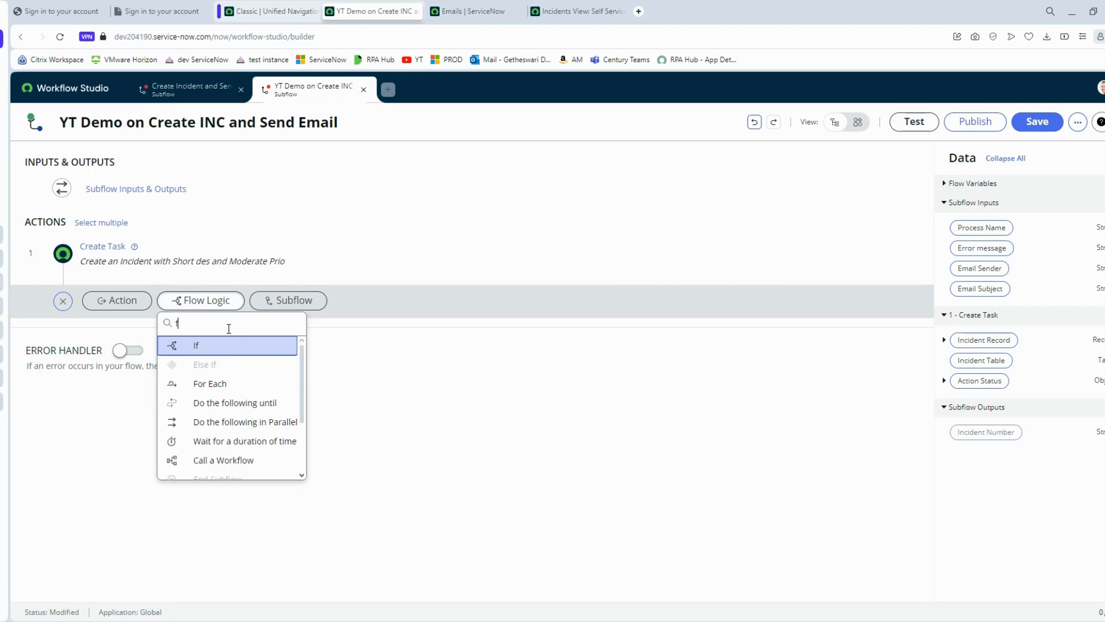
{"action": "type", "text": "utpu"}
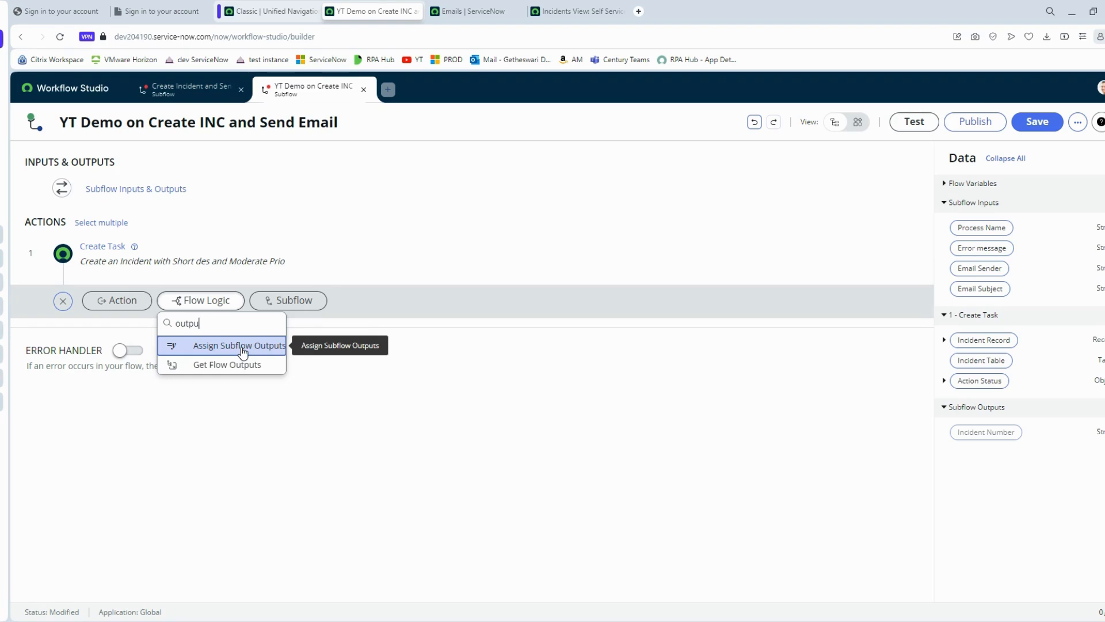
{"action": "left_click", "coordinate": [242, 349]}
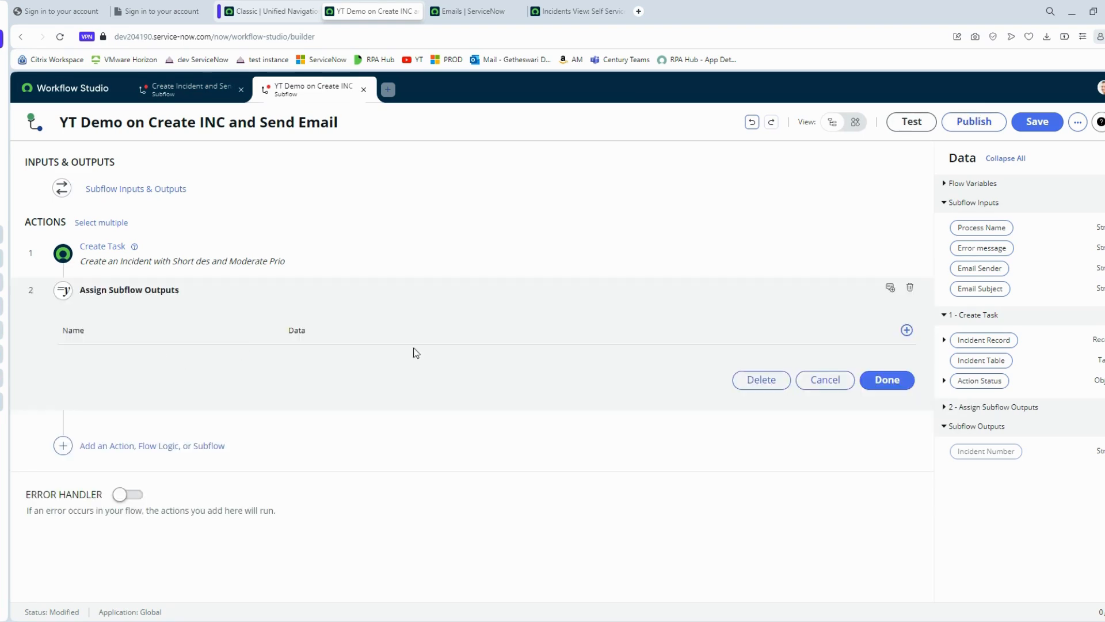
{"action": "left_click", "coordinate": [906, 330]}
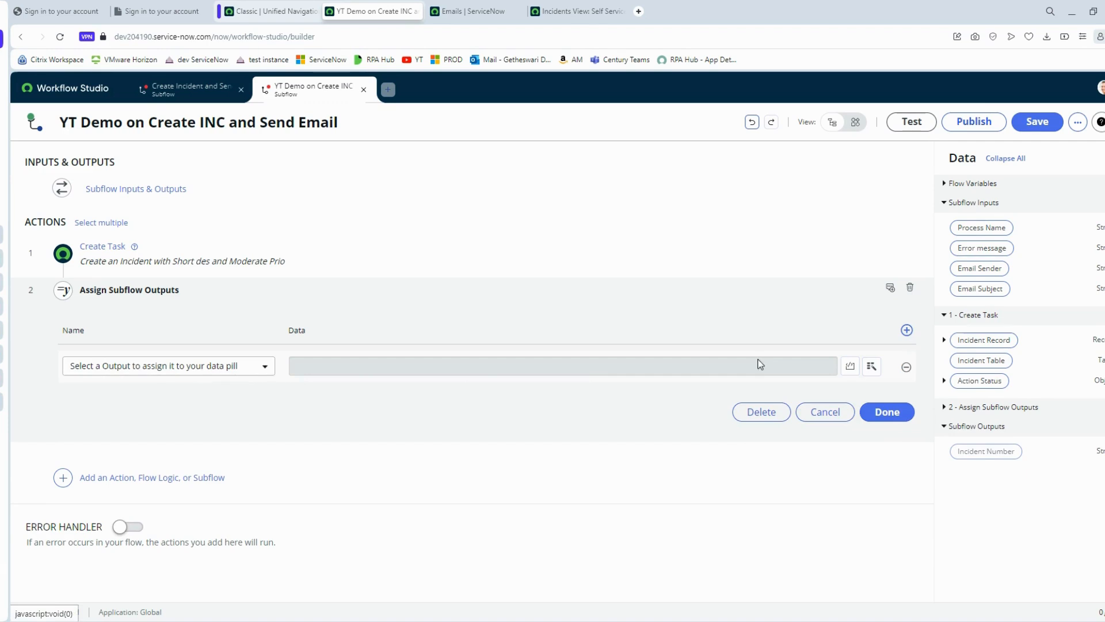
{"action": "left_click", "coordinate": [207, 372]}
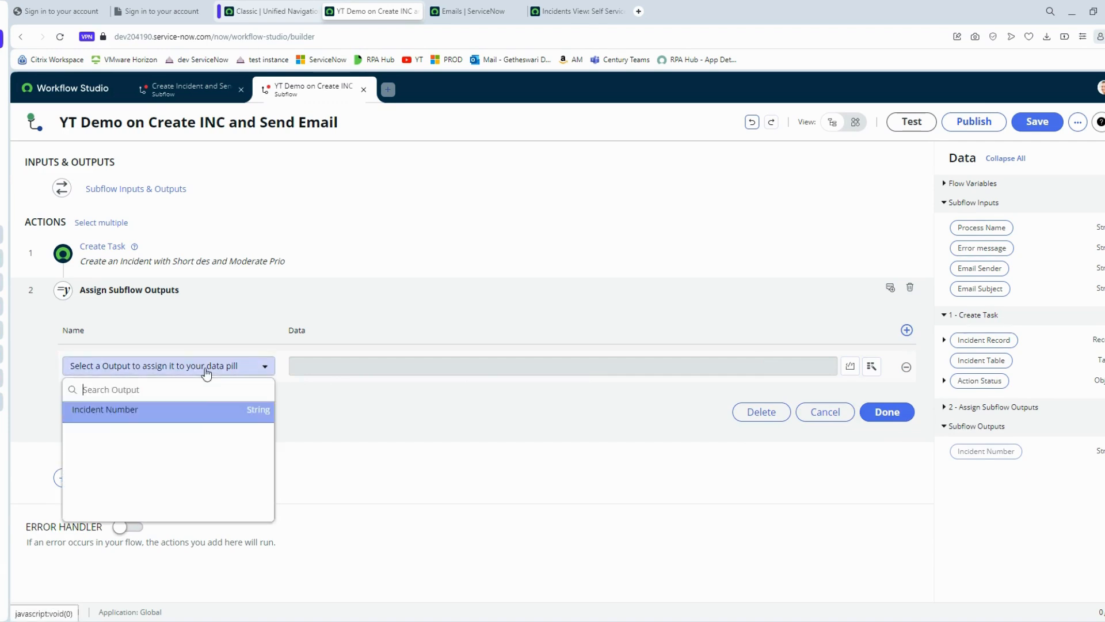
{"action": "left_click", "coordinate": [126, 415]}
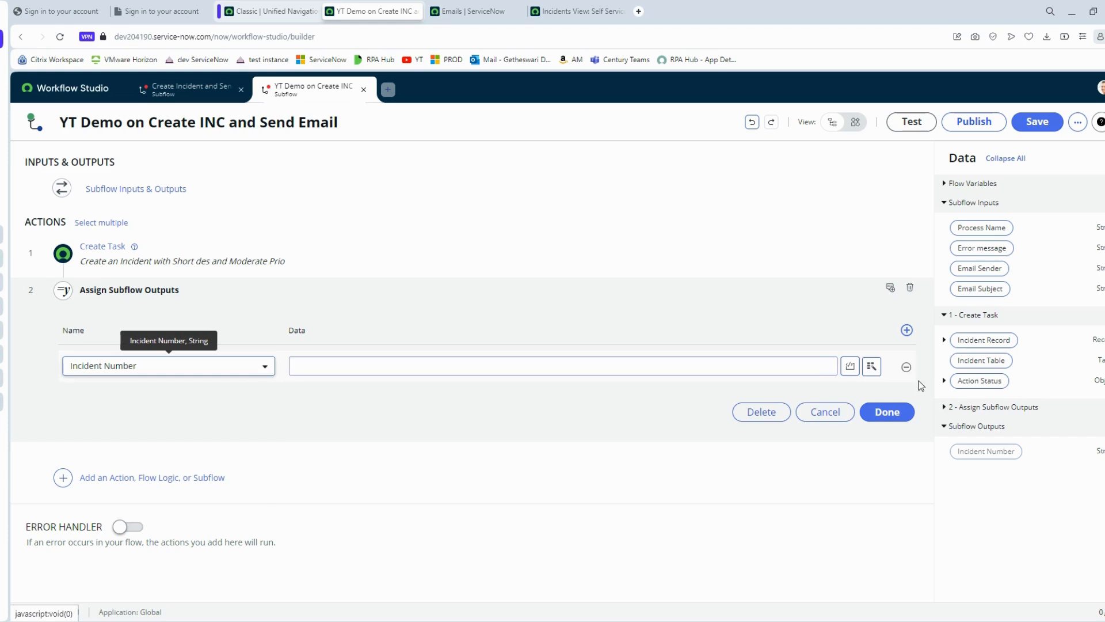
- Map Incident Number to 1 - Create Task > Incident Record > Number
{"action": "left_click", "coordinate": [872, 367]}
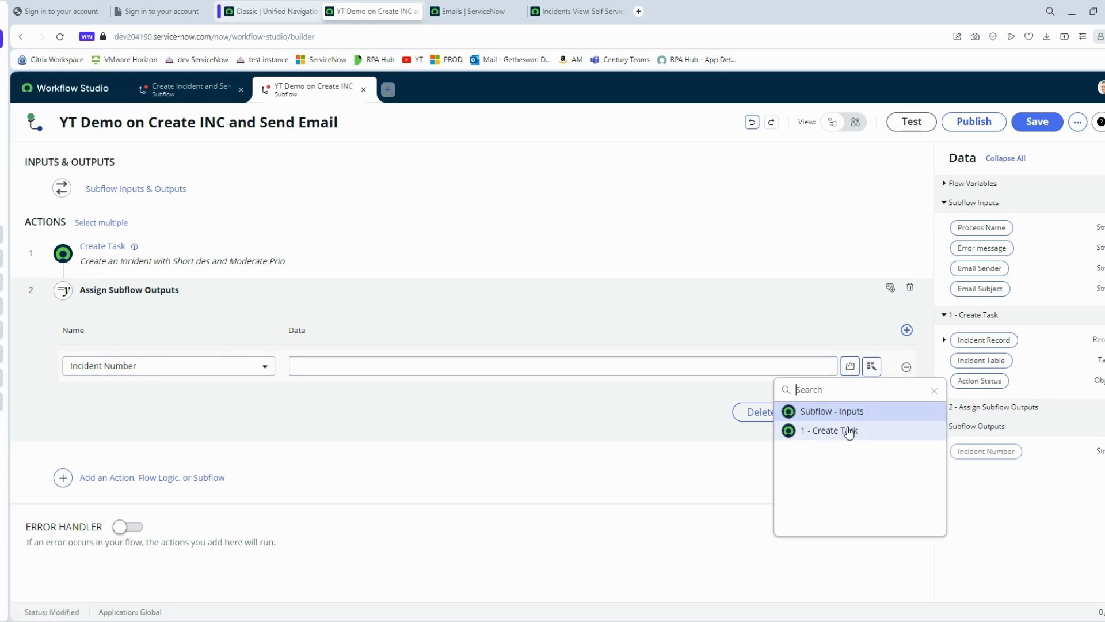
{"action": "left_click", "coordinate": [850, 434]}
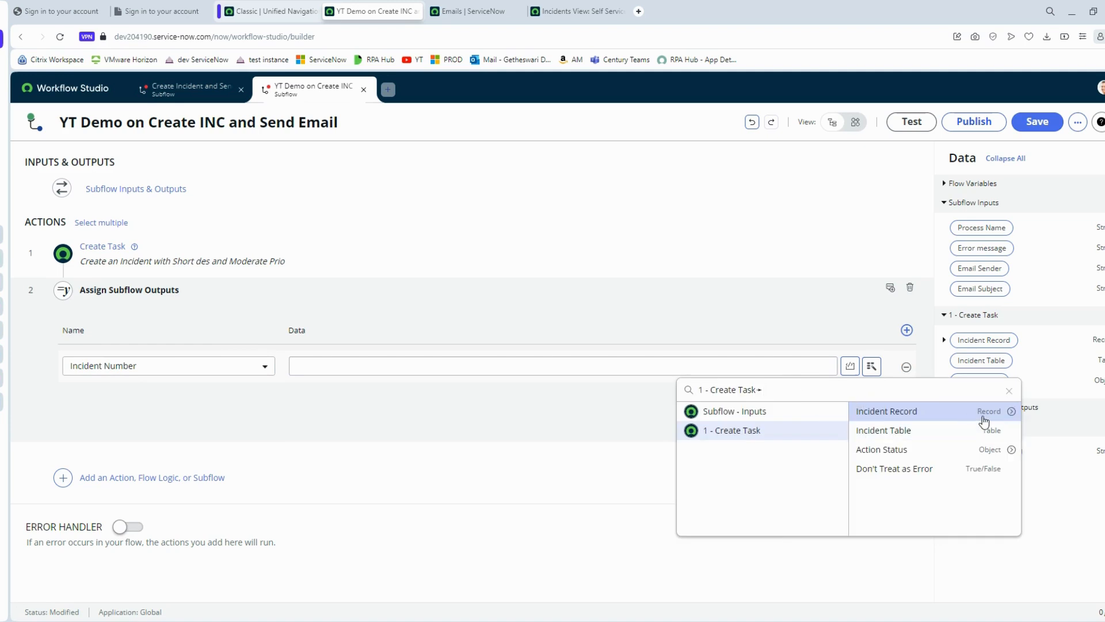
{"action": "left_click", "coordinate": [1011, 412]}
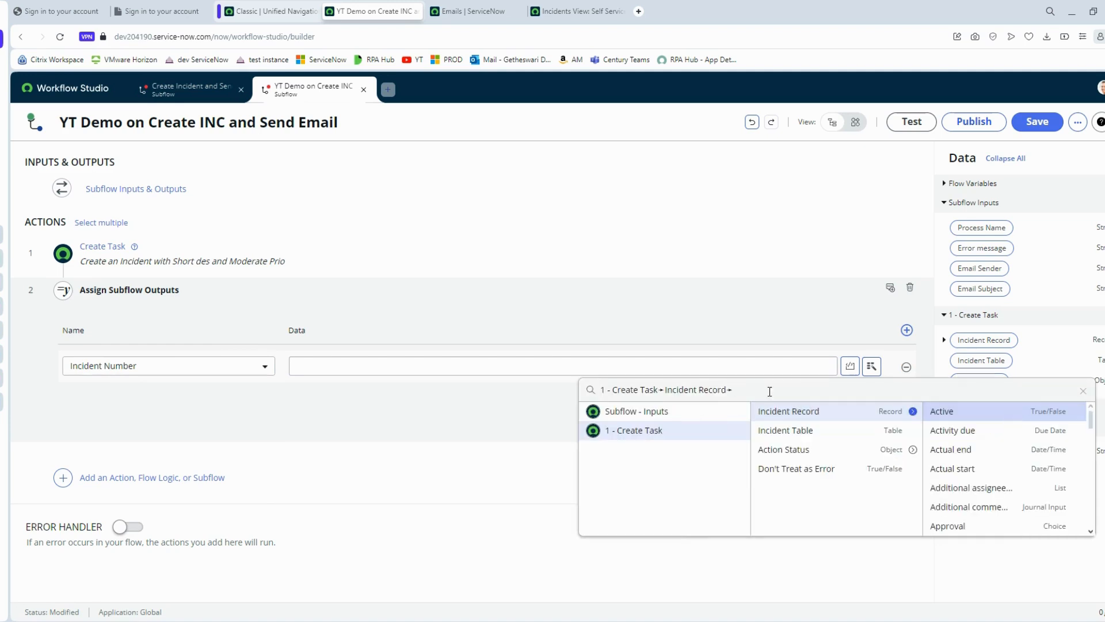
{"action": "type", "text": "Number"}
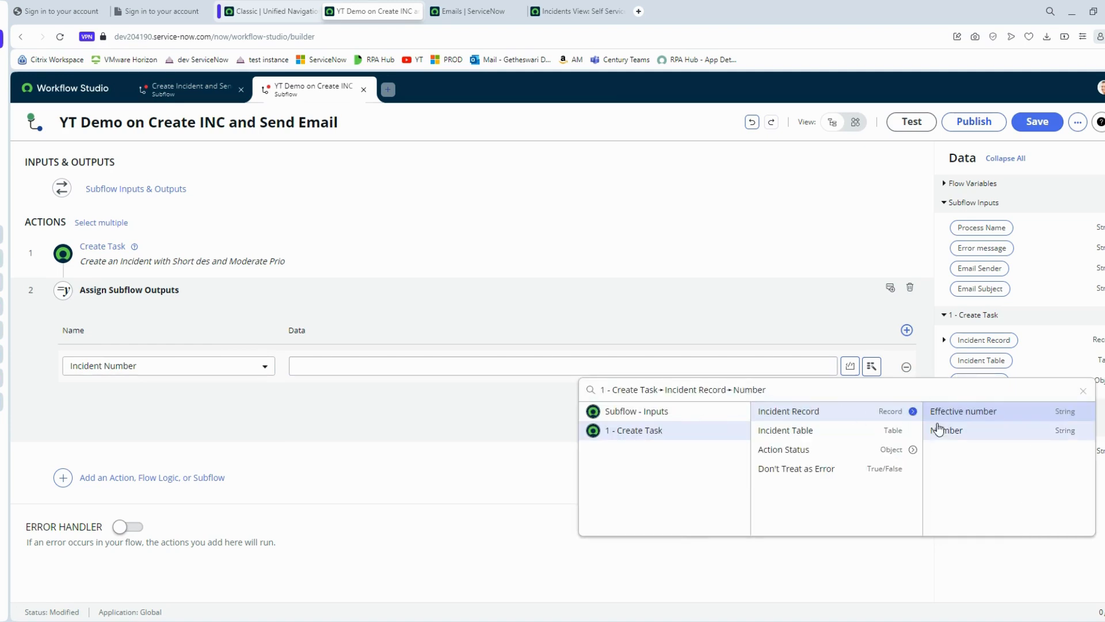
{"action": "left_click", "coordinate": [944, 428]}
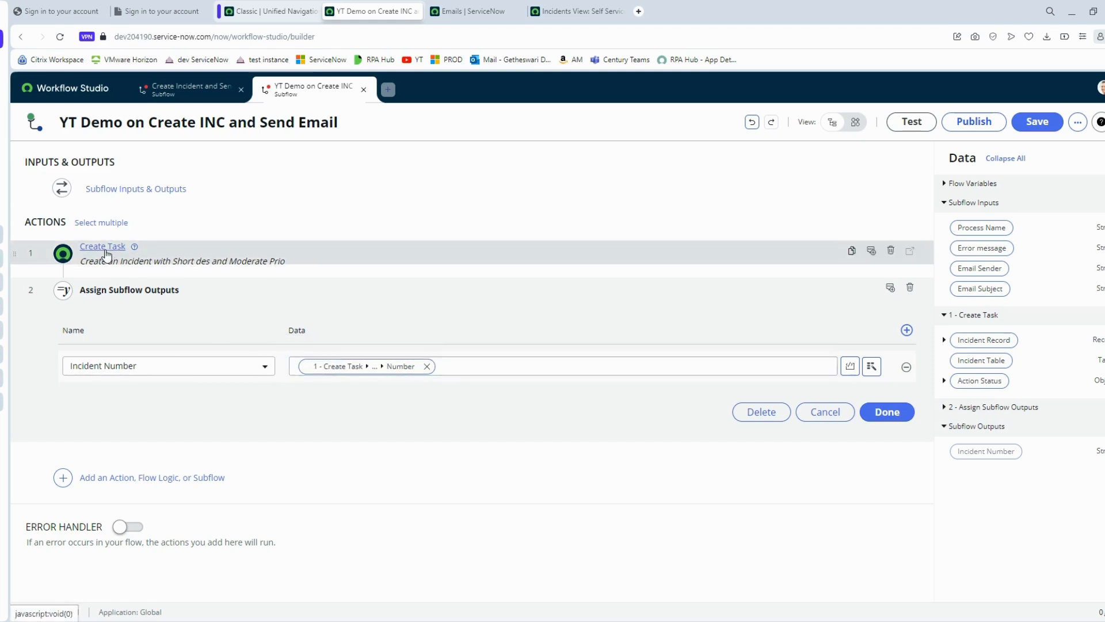
- Finish Assign Subflow Outputs and add a Send Email action as the third step
{"action": "left_click", "coordinate": [888, 412]}
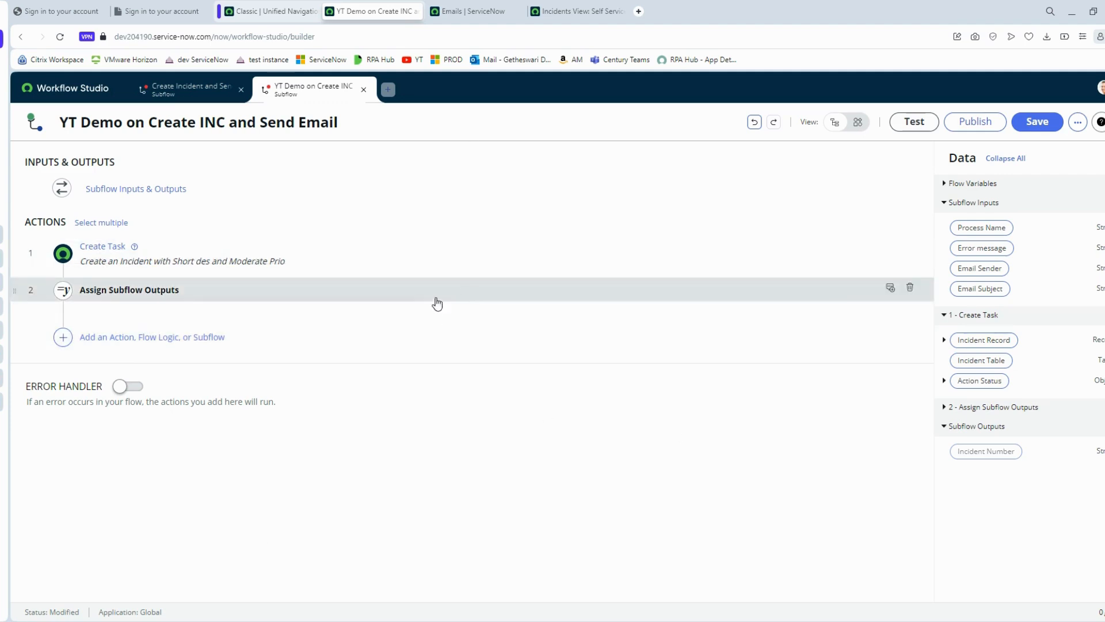
{"action": "left_click", "coordinate": [195, 345]}
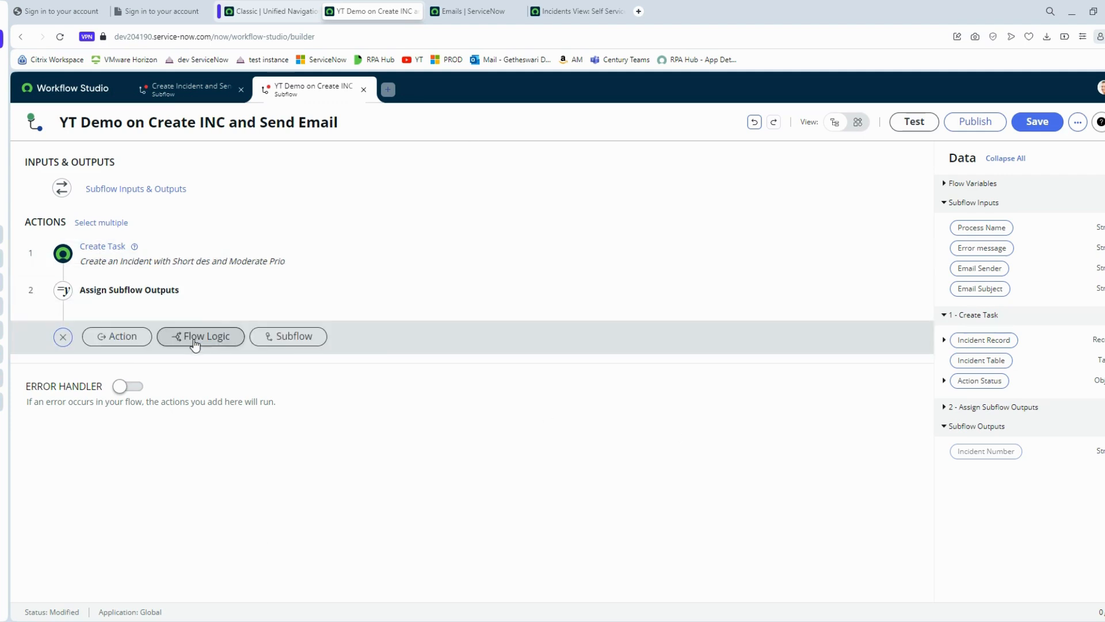
{"action": "left_click", "coordinate": [142, 345]}
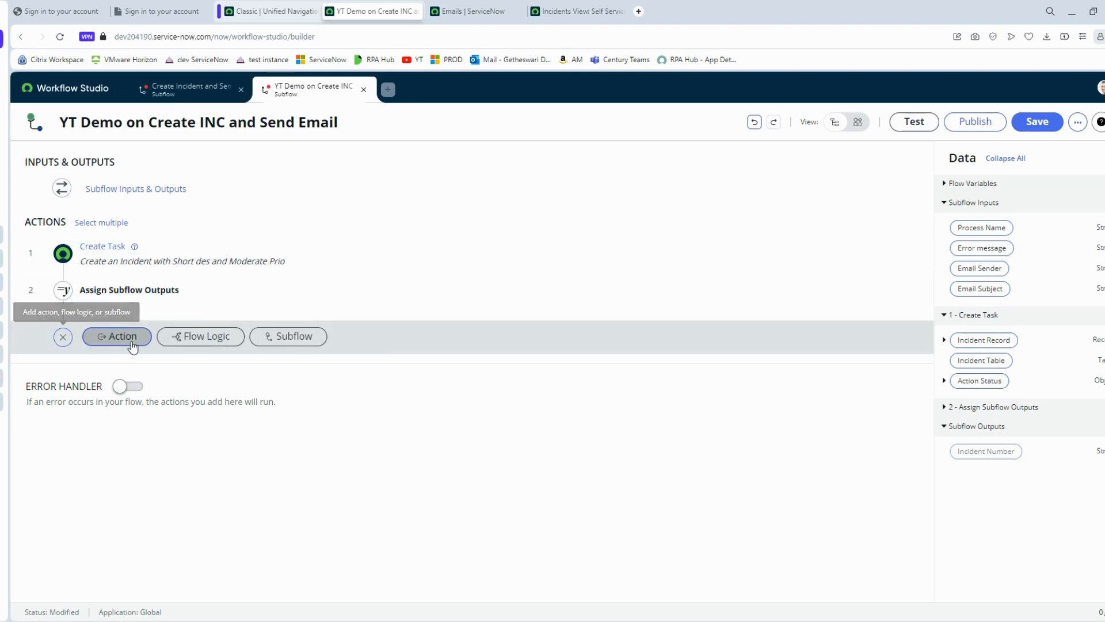
{"action": "type", "text": "ema"}
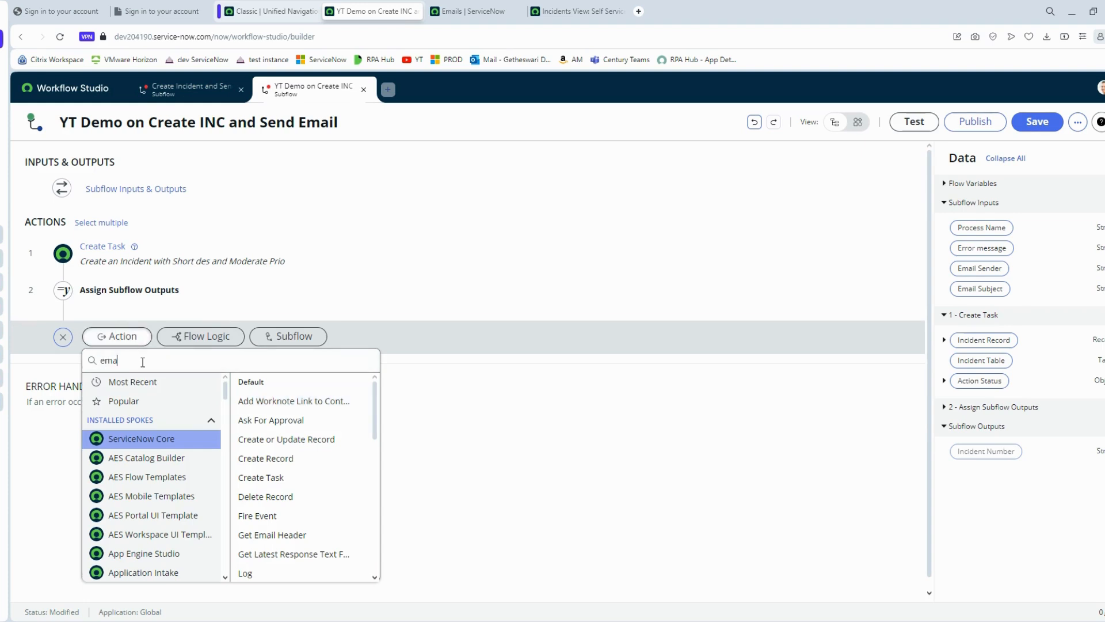
{"action": "type", "text": "il"}
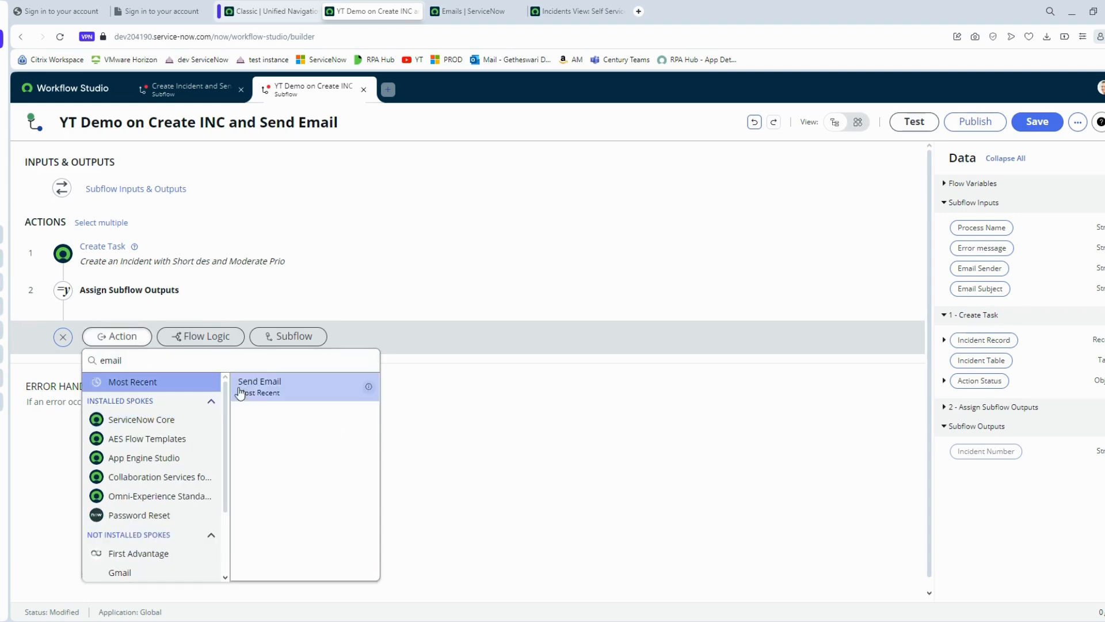
{"action": "left_click", "coordinate": [258, 385]}
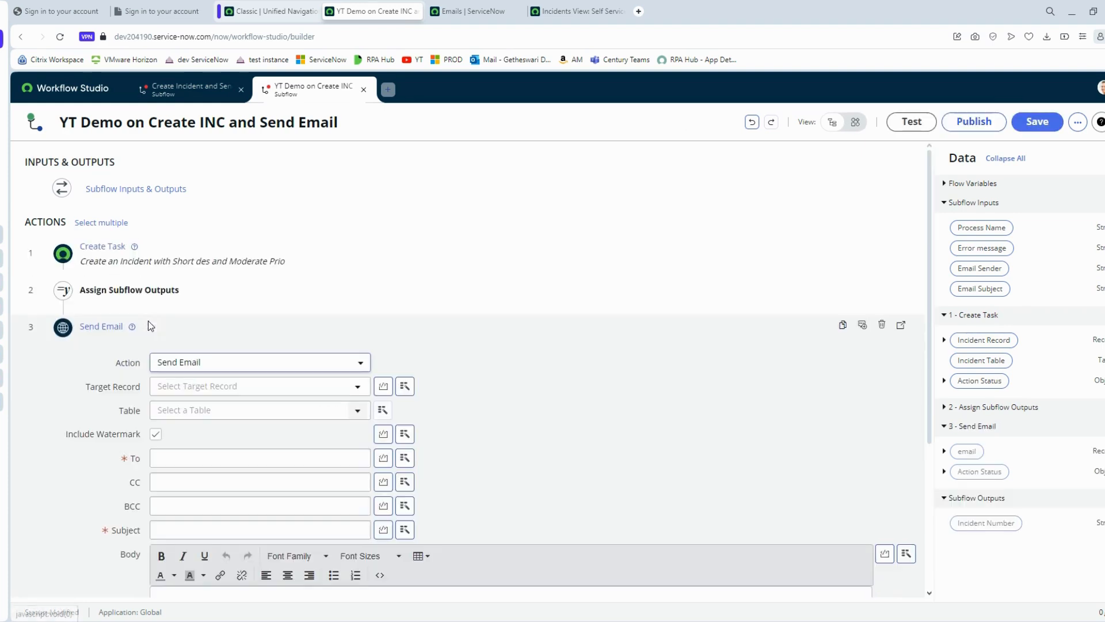
- Set the Send Email Target Record to the 1 - Create Task Incident Record's Number pill
{"action": "scroll", "coordinate": [440, 351], "scroll_direction": "down", "scroll_amount": 2}
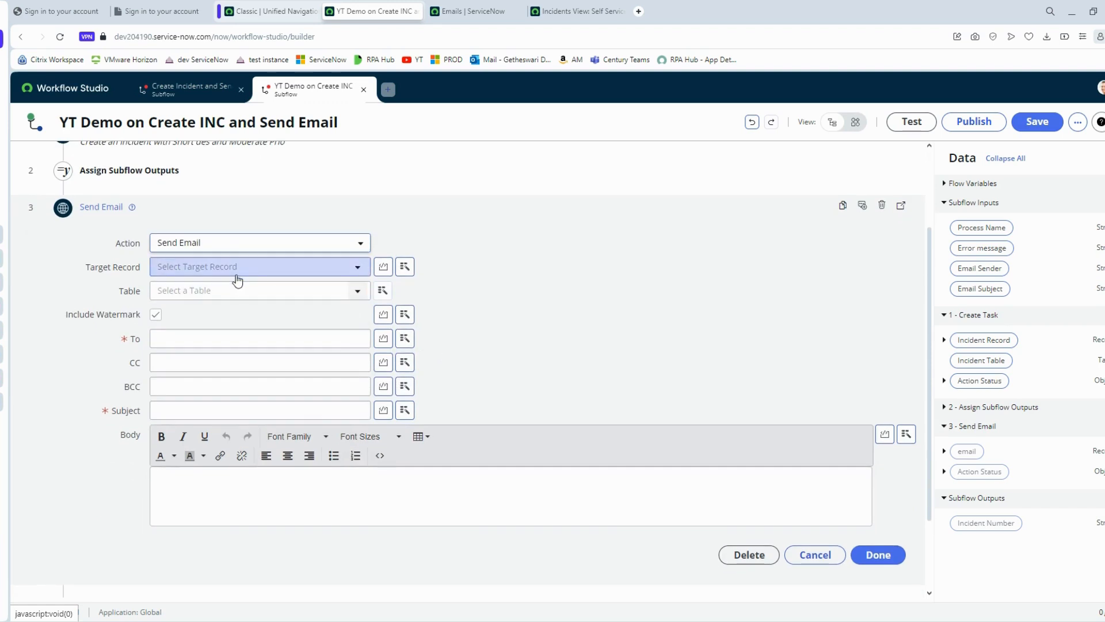
{"action": "left_click", "coordinate": [344, 269]}
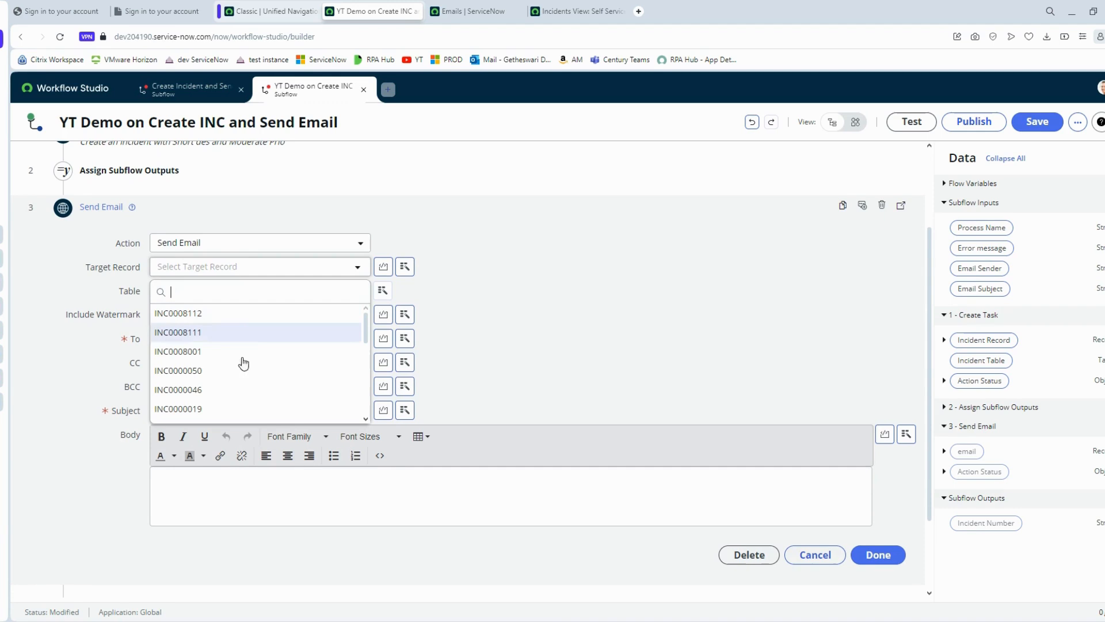
{"action": "left_click", "coordinate": [399, 268]}
{"action": "left_click", "coordinate": [404, 269]}
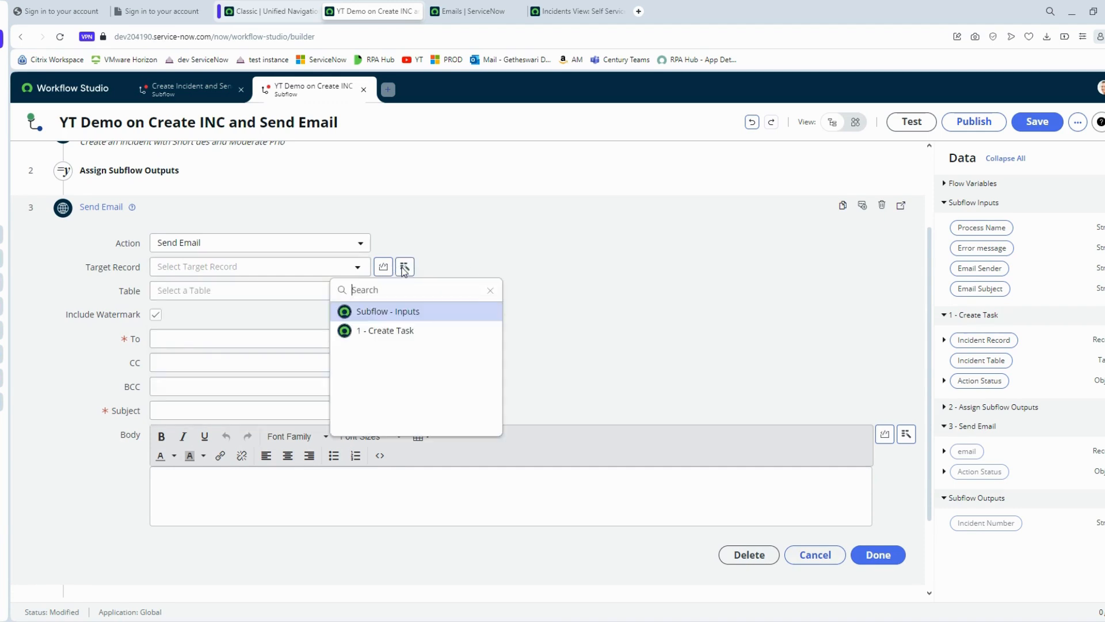
{"action": "left_click", "coordinate": [423, 330]}
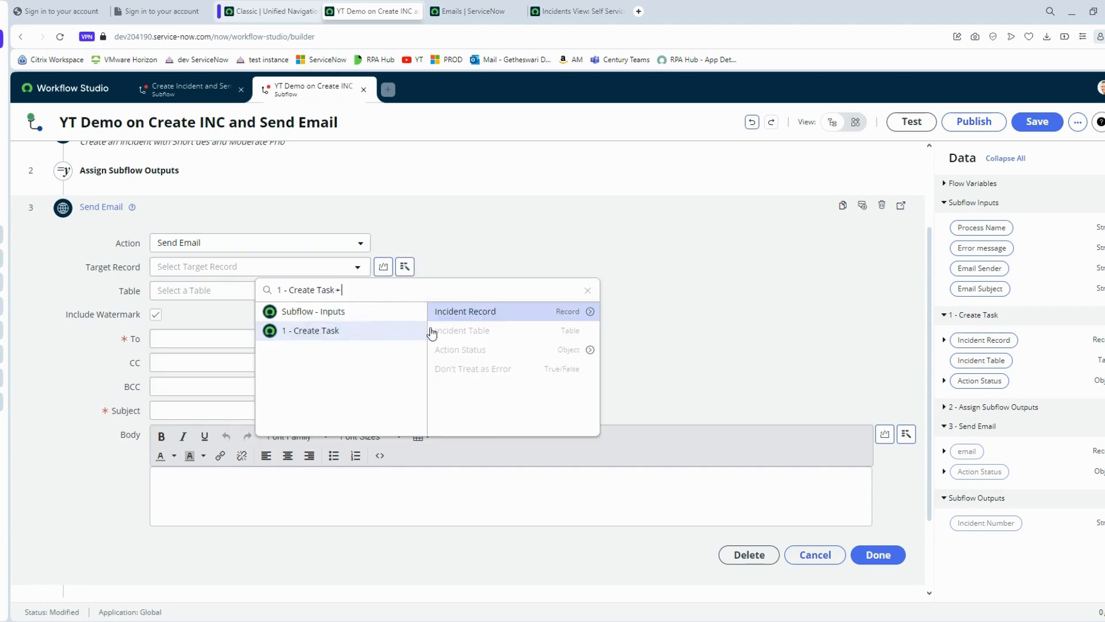
{"action": "left_click", "coordinate": [588, 314]}
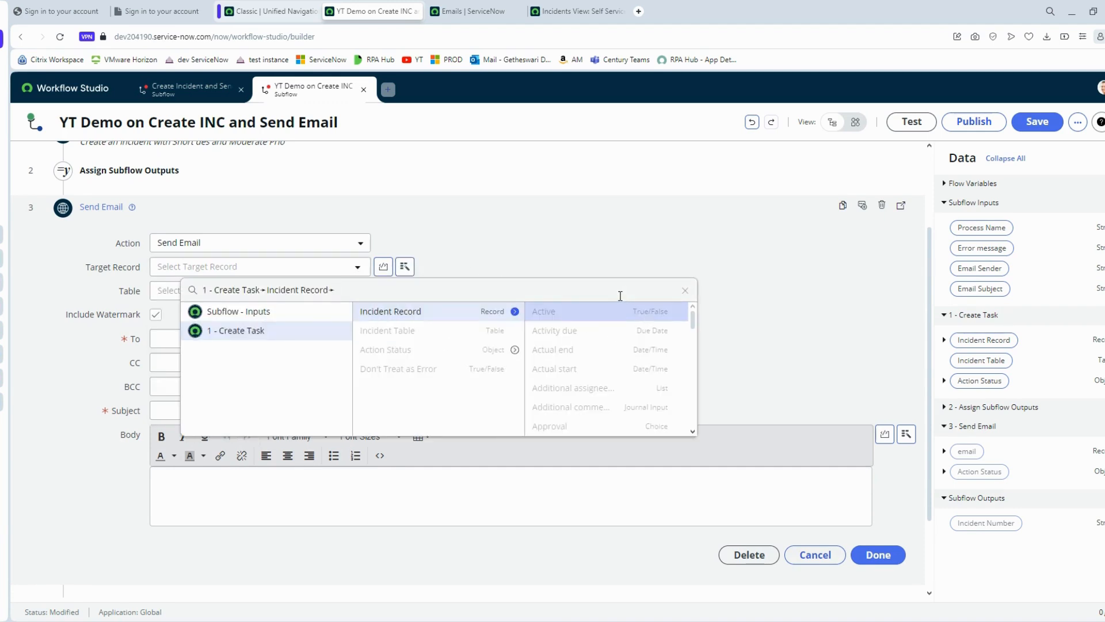
{"action": "type", "text": "Num"}
{"action": "left_click", "coordinate": [614, 330]}
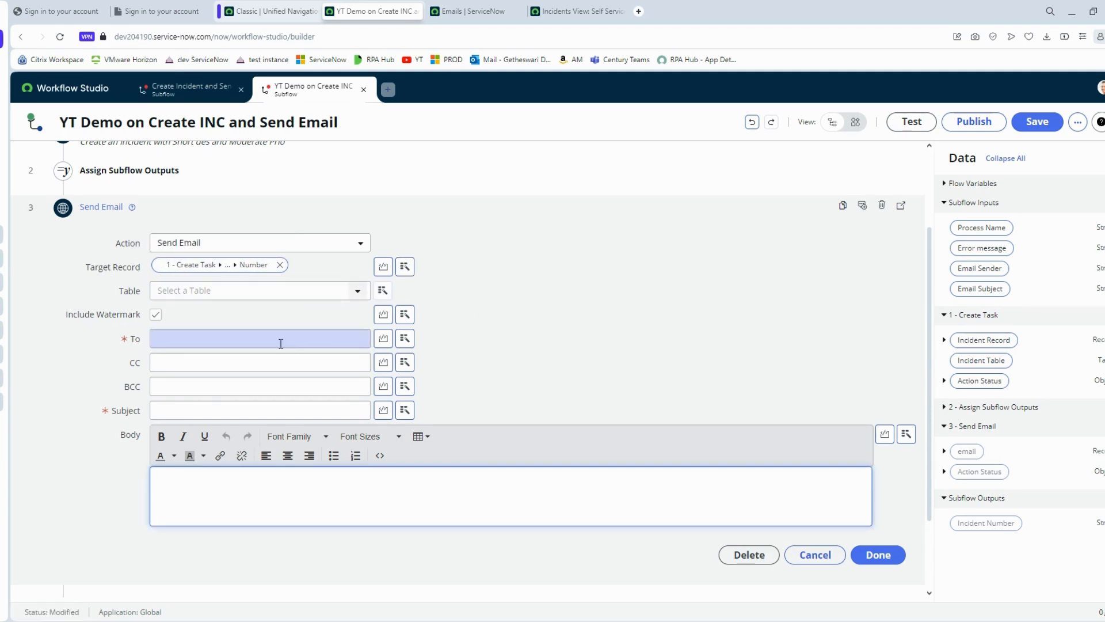
- Send the email To the subflow's Email Sender input
{"action": "left_click", "coordinate": [404, 338]}
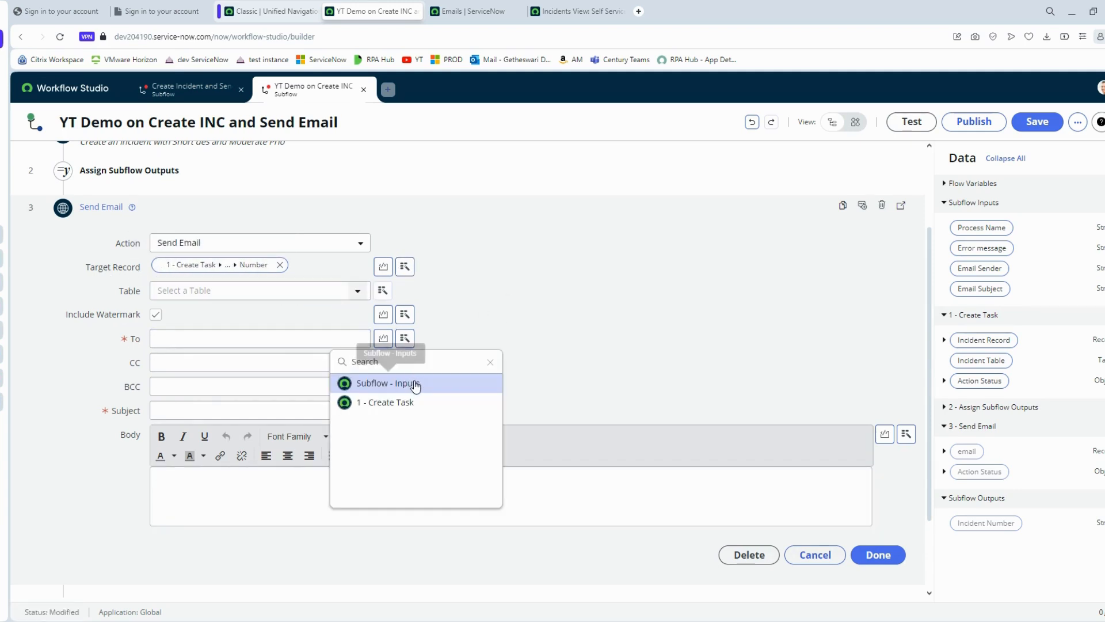
{"action": "left_click", "coordinate": [416, 384]}
{"action": "left_click", "coordinate": [506, 421]}
{"action": "scroll", "coordinate": [469, 346], "scroll_direction": "down", "scroll_amount": 1}
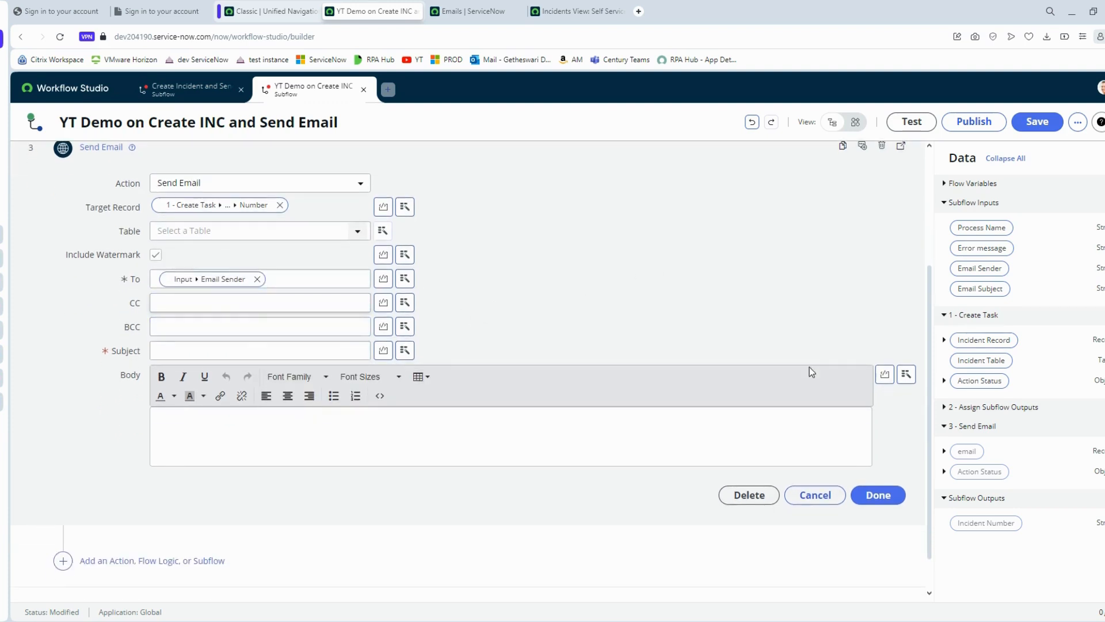
{"action": "scroll", "coordinate": [811, 371], "scroll_direction": "up", "scroll_amount": 3}
{"action": "scroll", "coordinate": [536, 446], "scroll_direction": "down", "scroll_amount": 4}
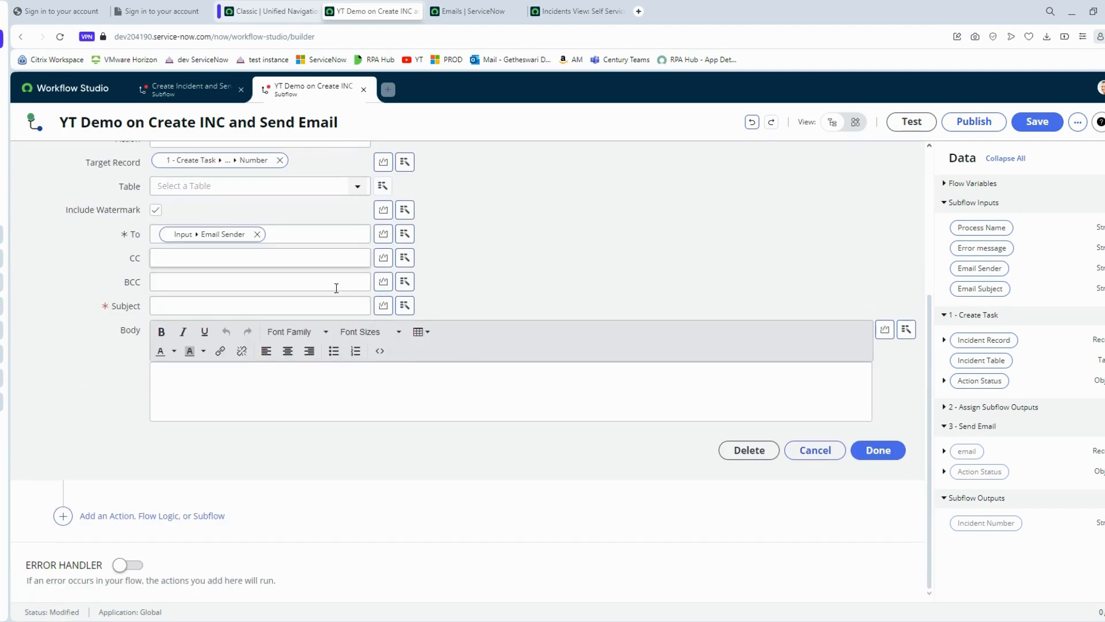
{"action": "scroll", "coordinate": [403, 354], "scroll_direction": "up", "scroll_amount": 1}
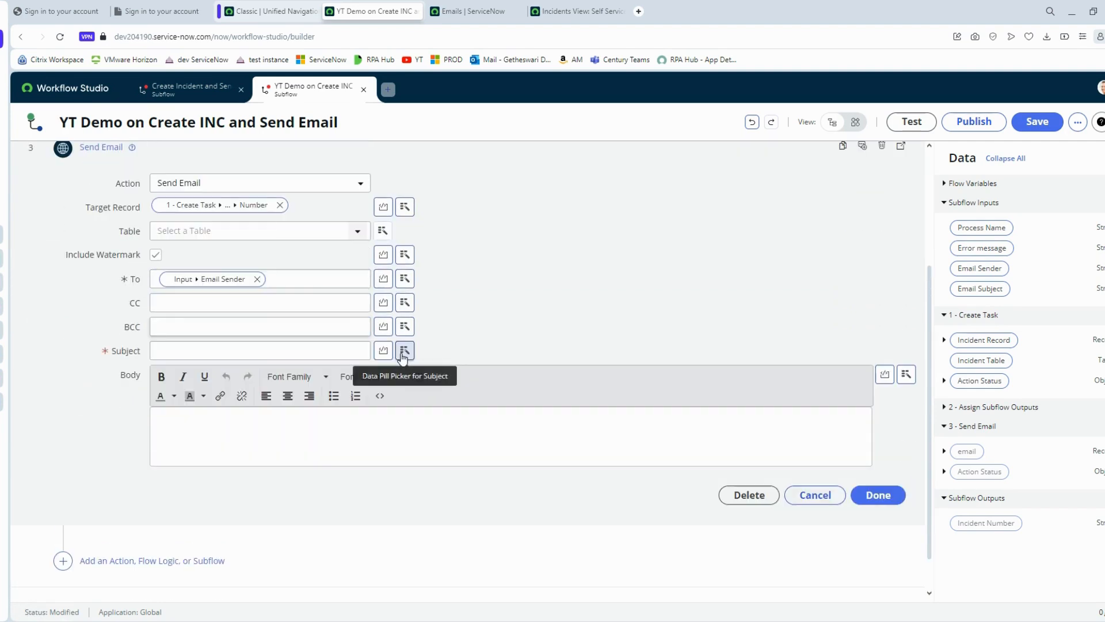
- Build the Subject from the Email Subject input, a dash, and the incident Number
{"action": "left_click", "coordinate": [403, 352]}
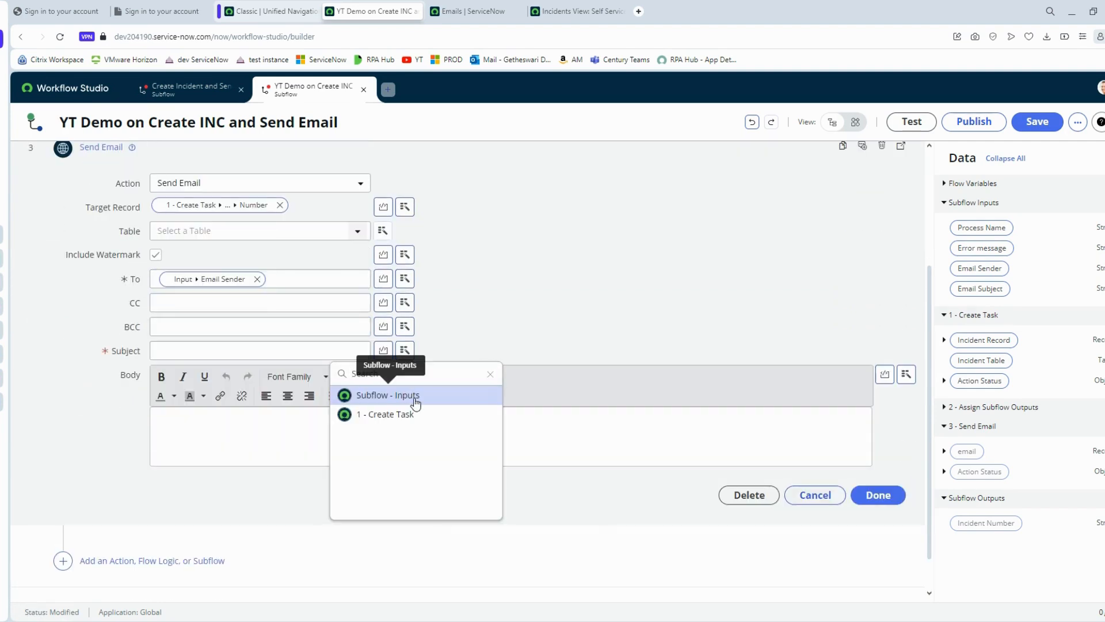
{"action": "left_click", "coordinate": [415, 397]}
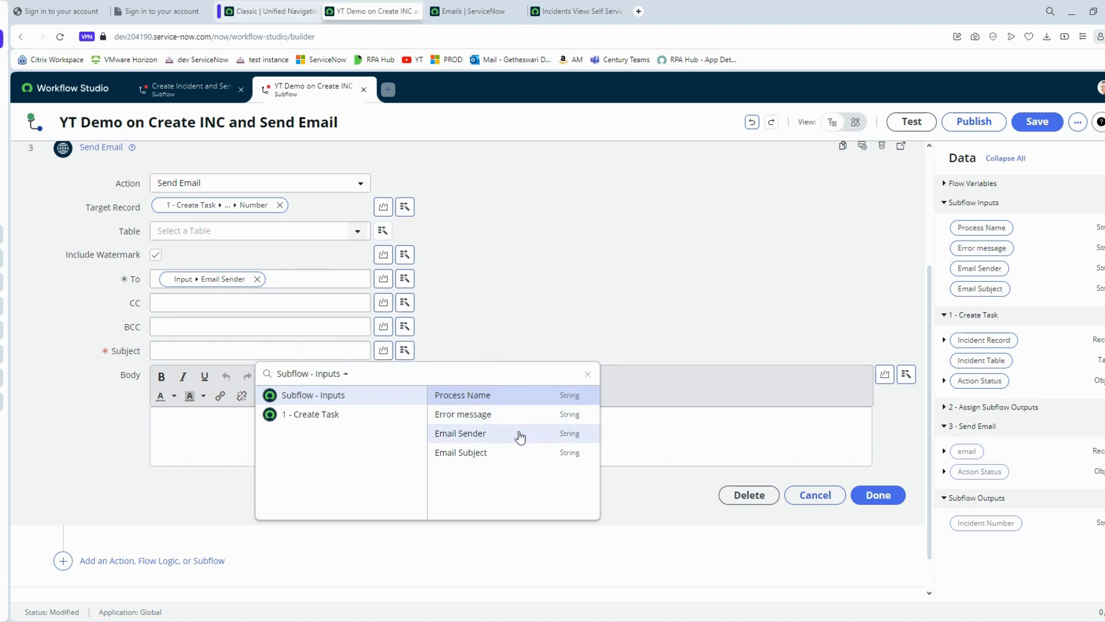
{"action": "left_click", "coordinate": [512, 452]}
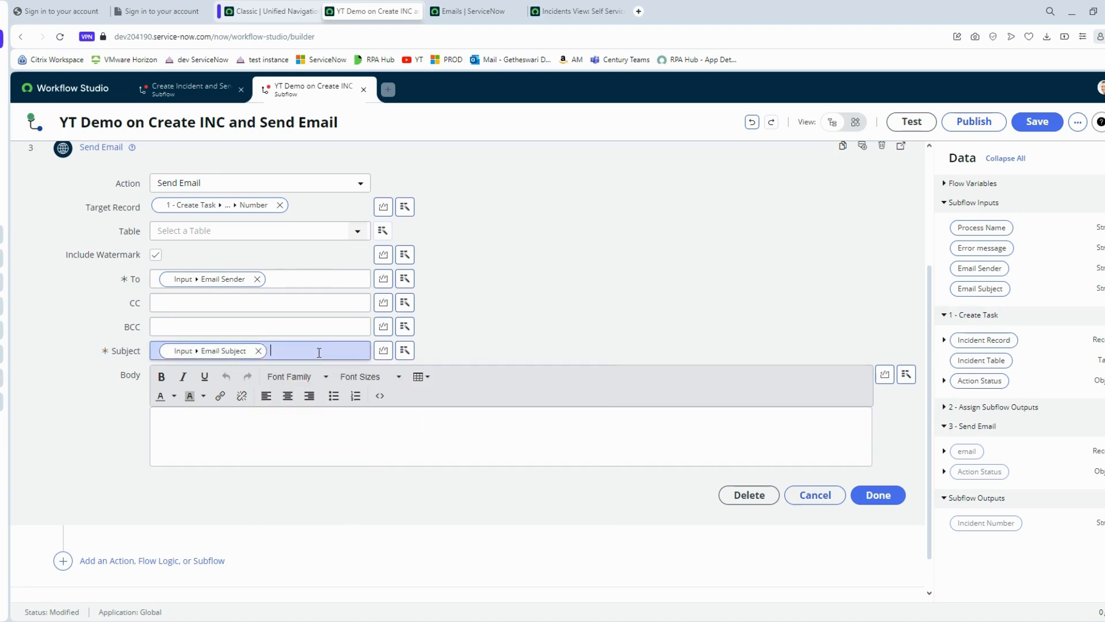
{"action": "left_click", "coordinate": [405, 350]}
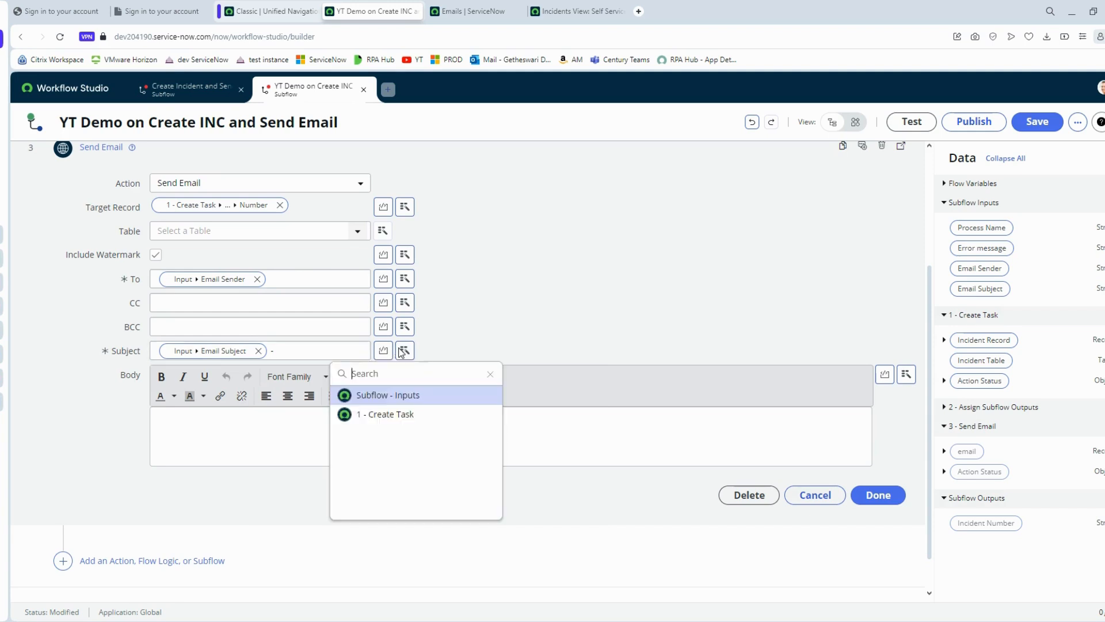
{"action": "left_click", "coordinate": [412, 415]}
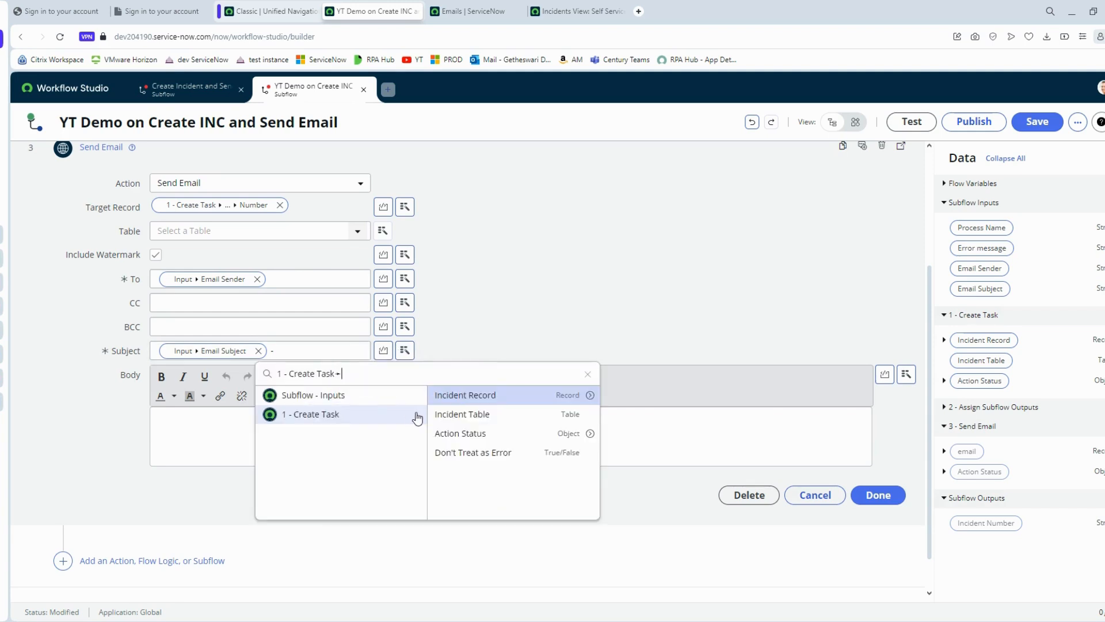
{"action": "left_click", "coordinate": [580, 397]}
{"action": "type", "text": "nu"}
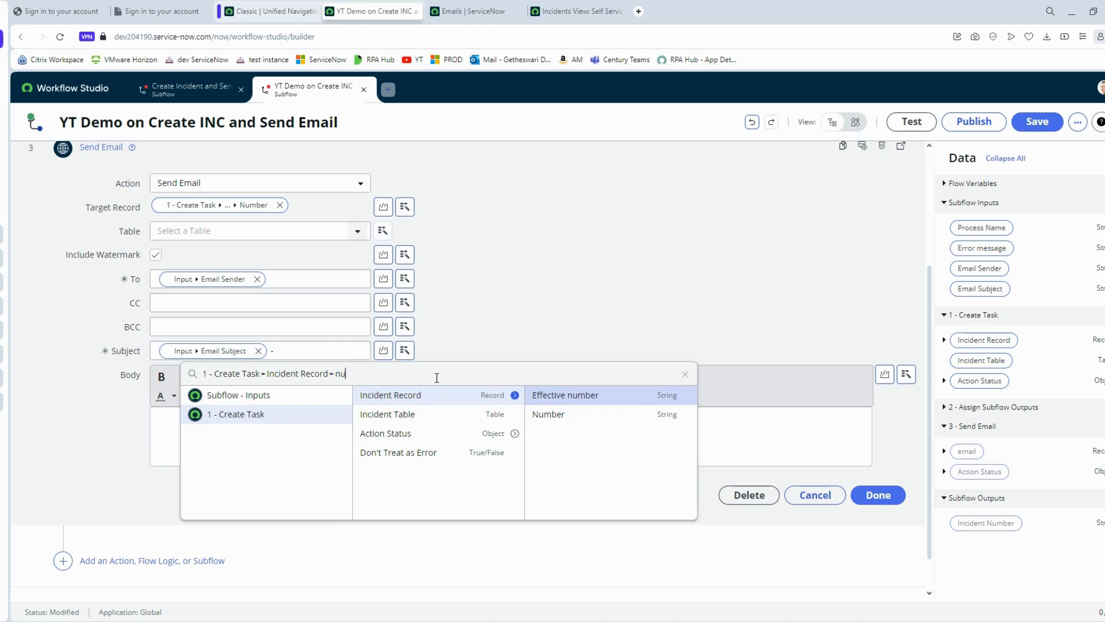
{"action": "left_click", "coordinate": [554, 414]}
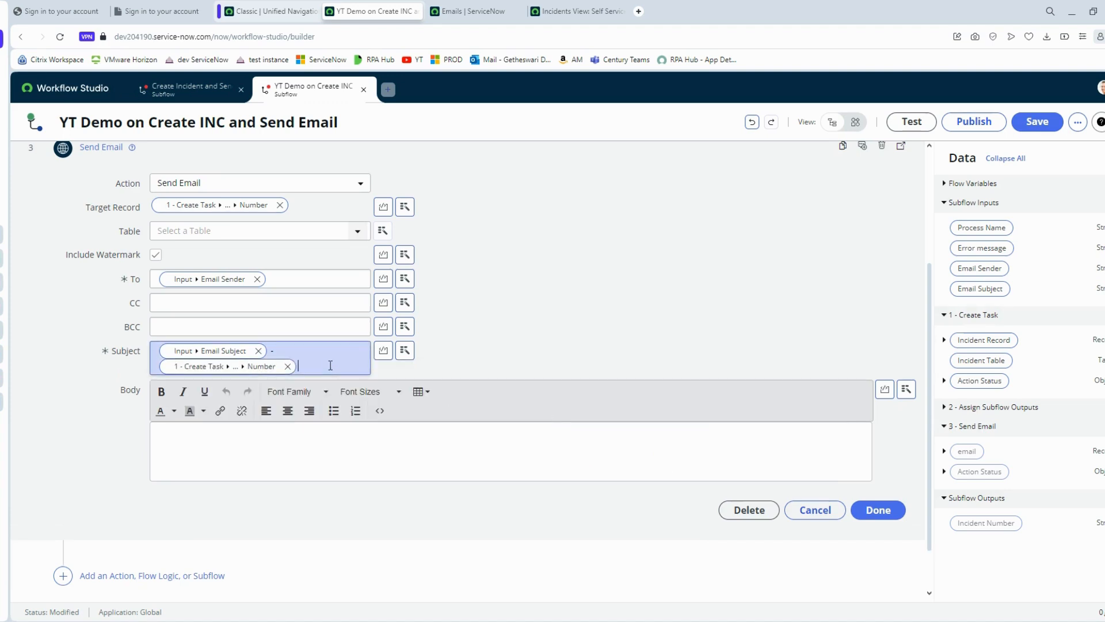
- Write the email body citing Process Name, Error Message and incident Number, then save the subflow
{"action": "left_click", "coordinate": [386, 443]}
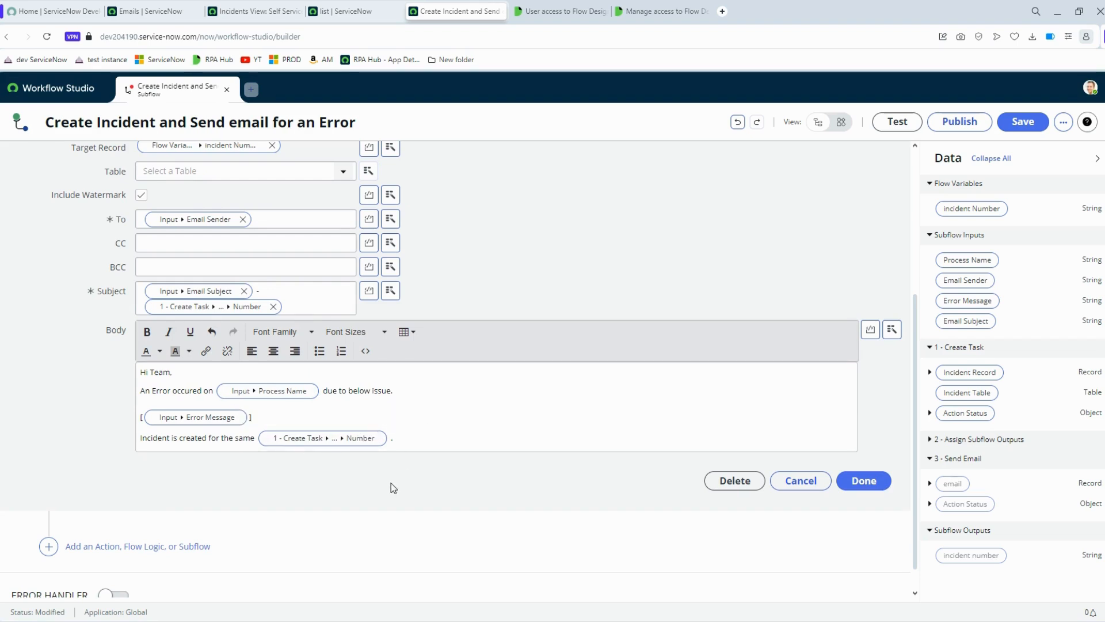
{"action": "scroll", "coordinate": [392, 482], "scroll_direction": "up", "scroll_amount": 3}
{"action": "scroll", "coordinate": [381, 483], "scroll_direction": "down", "scroll_amount": 5}
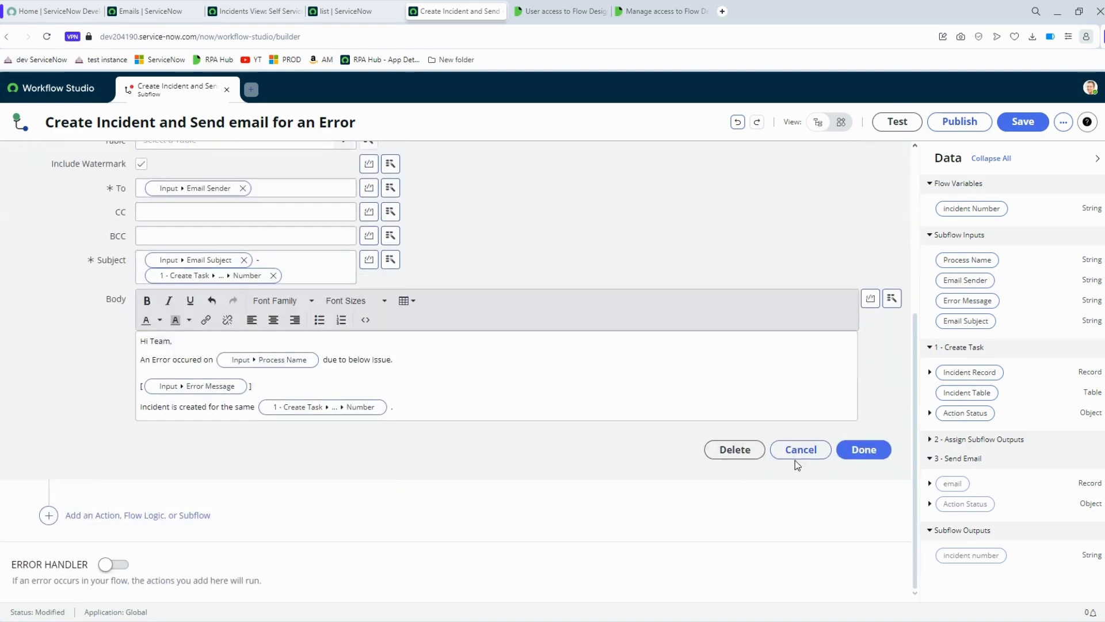
{"action": "left_click", "coordinate": [861, 450]}
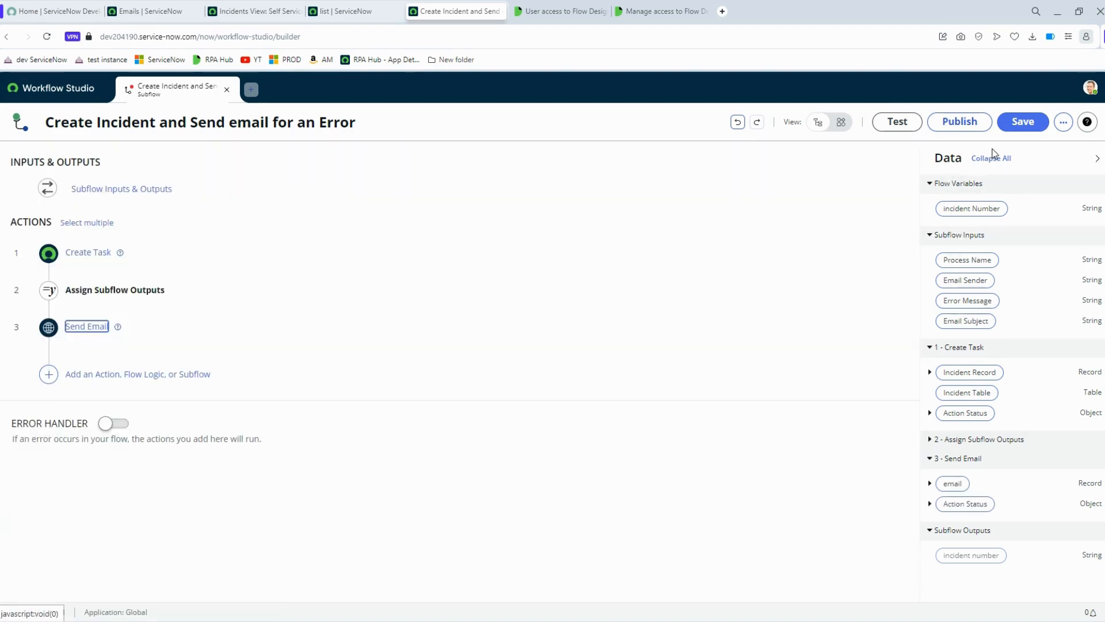
{"action": "left_click", "coordinate": [1022, 122]}
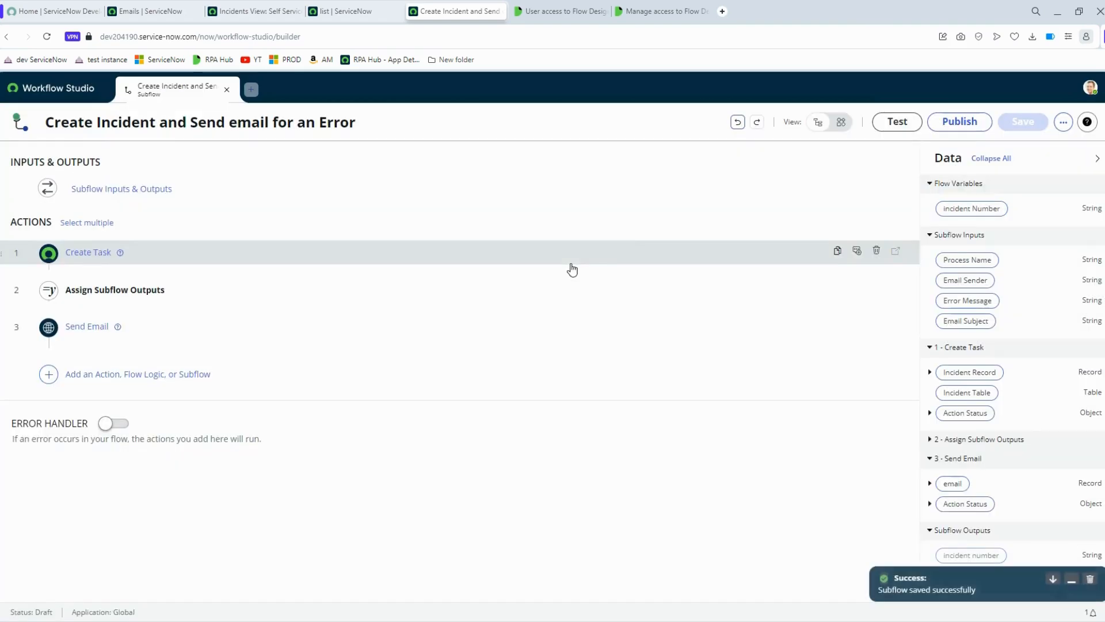
- Start a test run with Process Name 'Test process' and a sender address copied from the sent emails list
{"action": "left_click", "coordinate": [897, 121]}
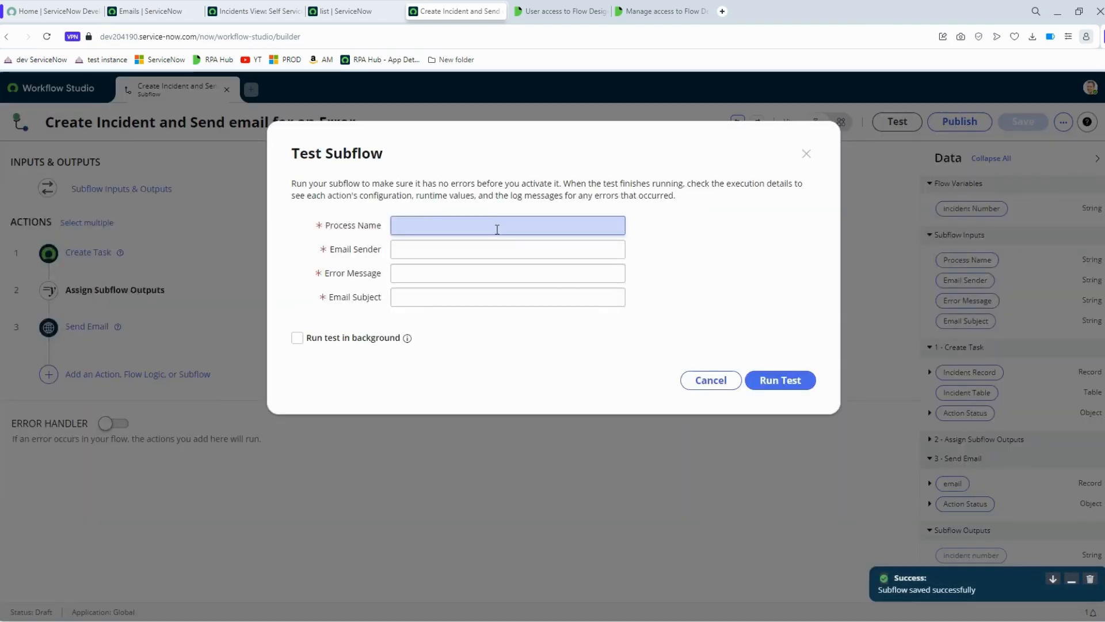
{"action": "type", "text": "T"}
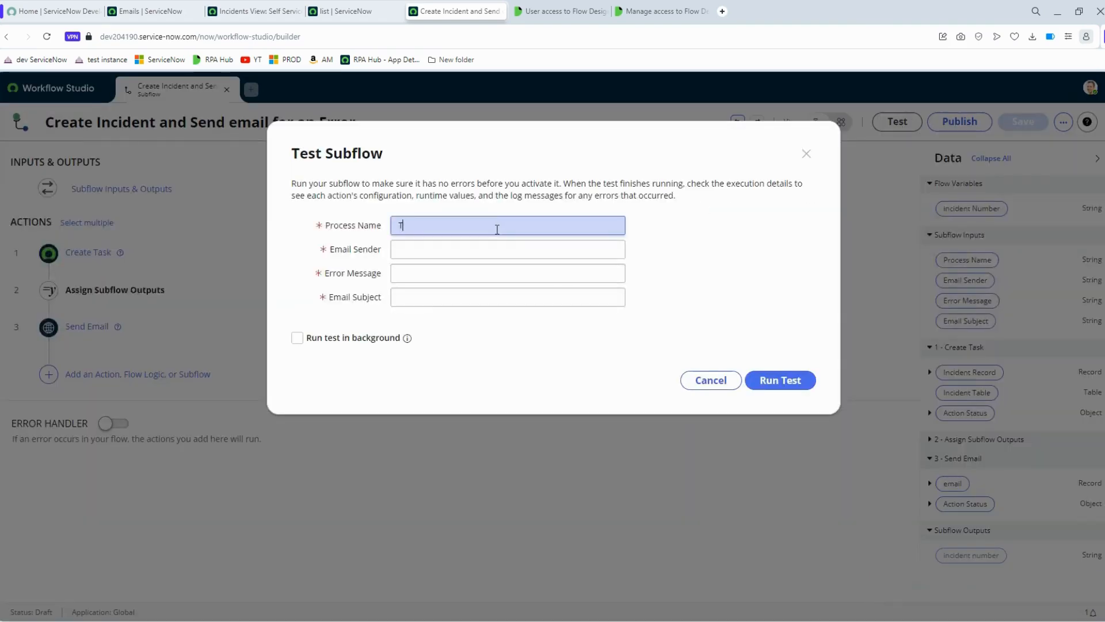
{"action": "type", "text": "est proces"}
{"action": "type", "text": "s"}
{"action": "left_click", "coordinate": [496, 242]}
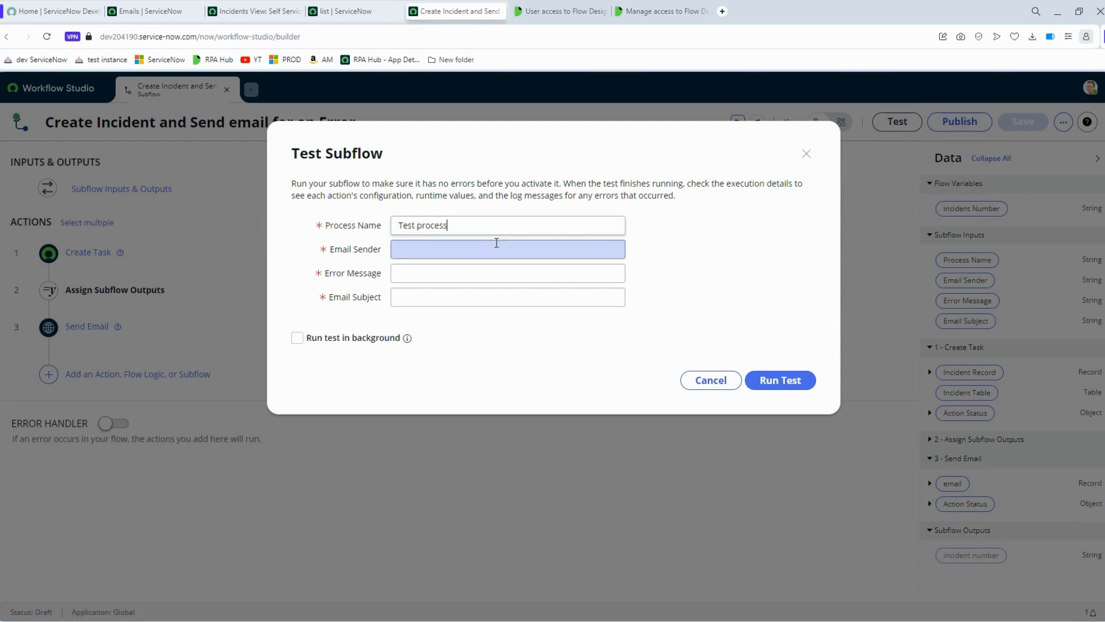
{"action": "left_click", "coordinate": [492, 265]}
{"action": "key", "text": "BackSpace"}
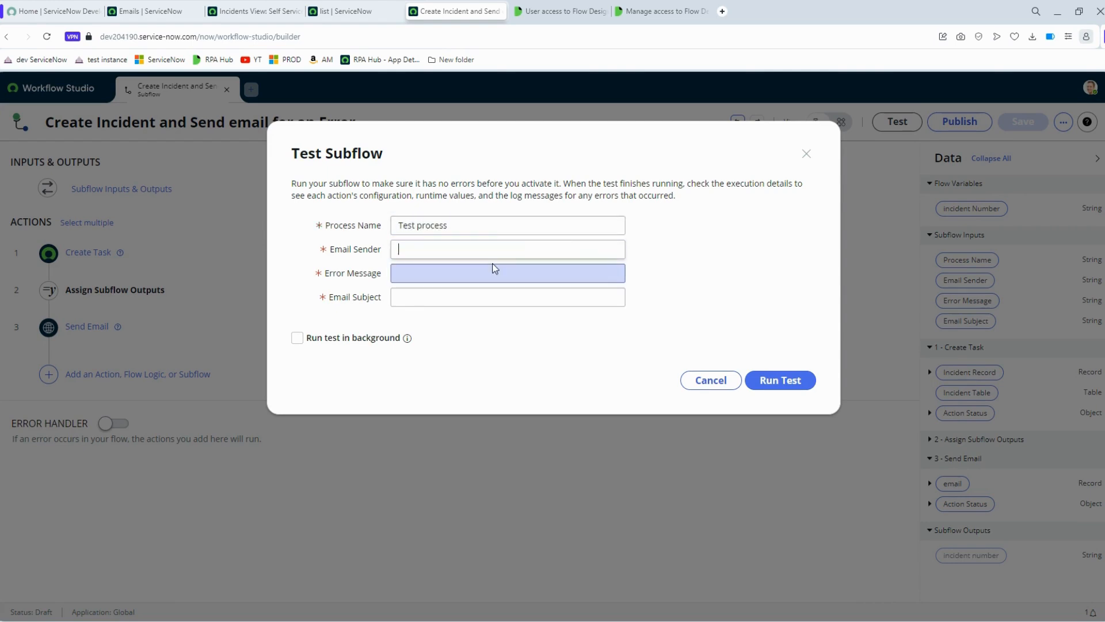
{"action": "left_click", "coordinate": [147, 11]}
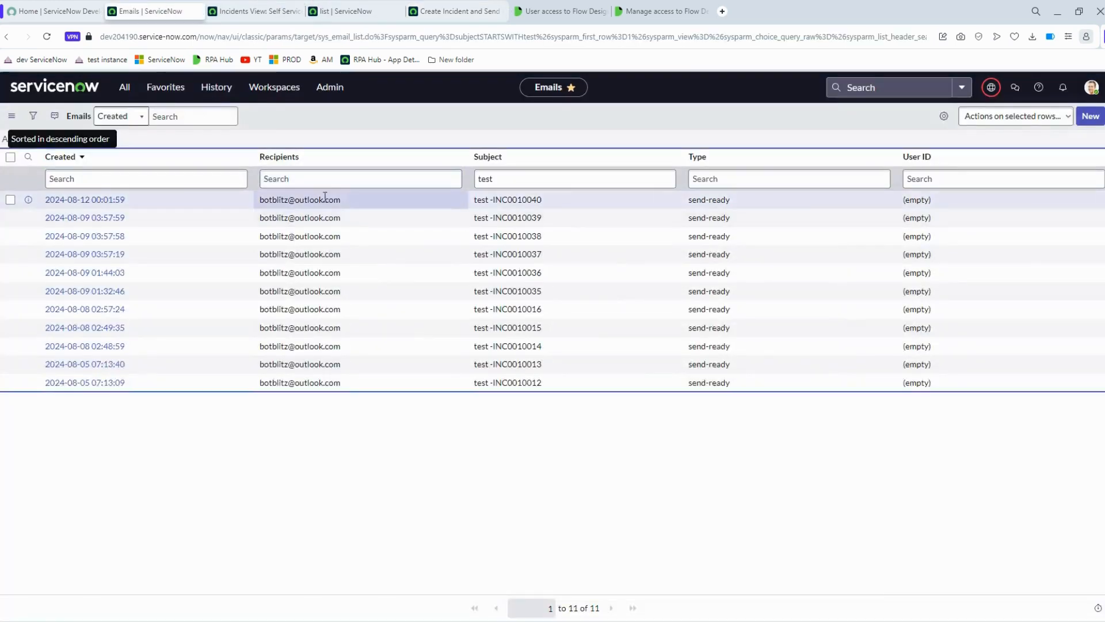
{"action": "double_click", "coordinate": [269, 199]}
{"action": "key", "text": "ctrl+c"}
{"action": "left_click", "coordinate": [455, 11]}
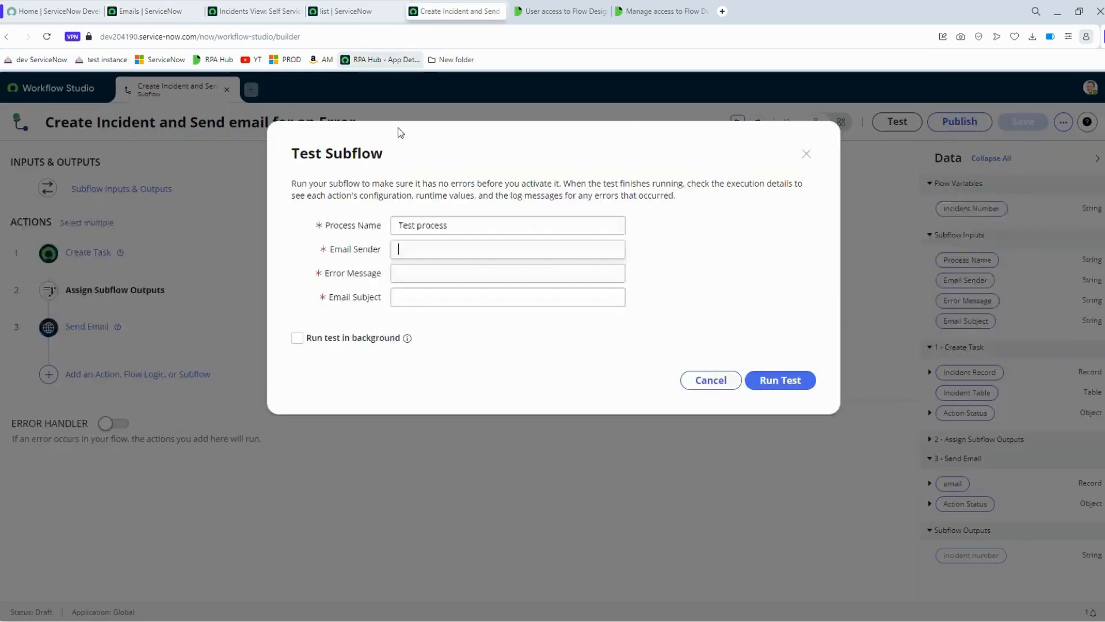
{"action": "key", "text": "ctrl+v"}
- Enter Error Message 'Abc not found' and Email Subject 'Exception', then run the test
{"action": "left_click", "coordinate": [431, 275]}
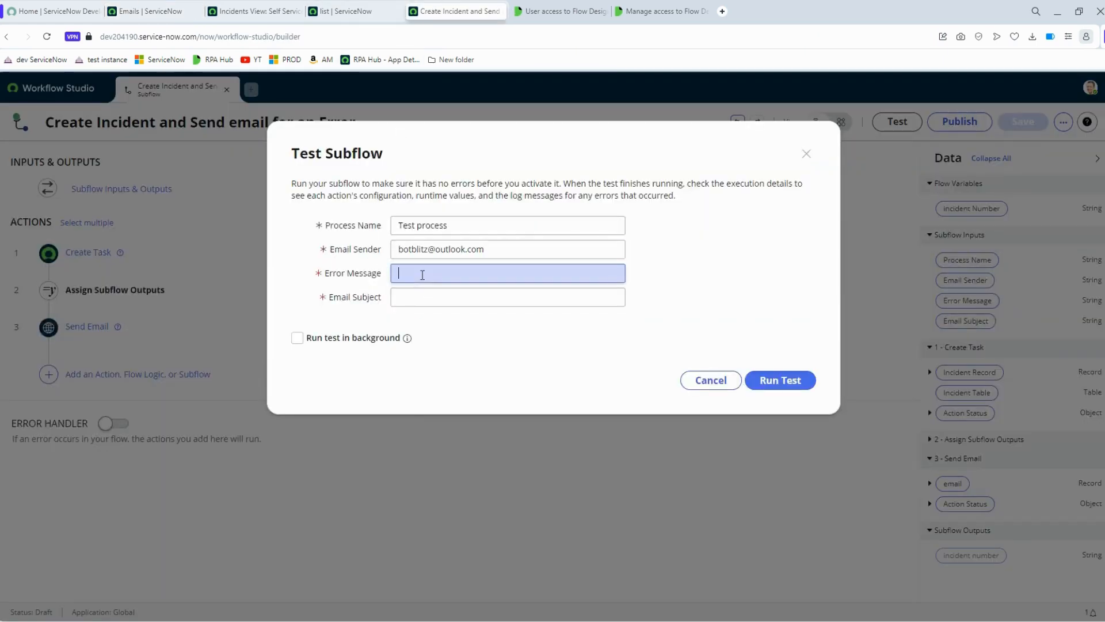
{"action": "type", "text": "Abc not"}
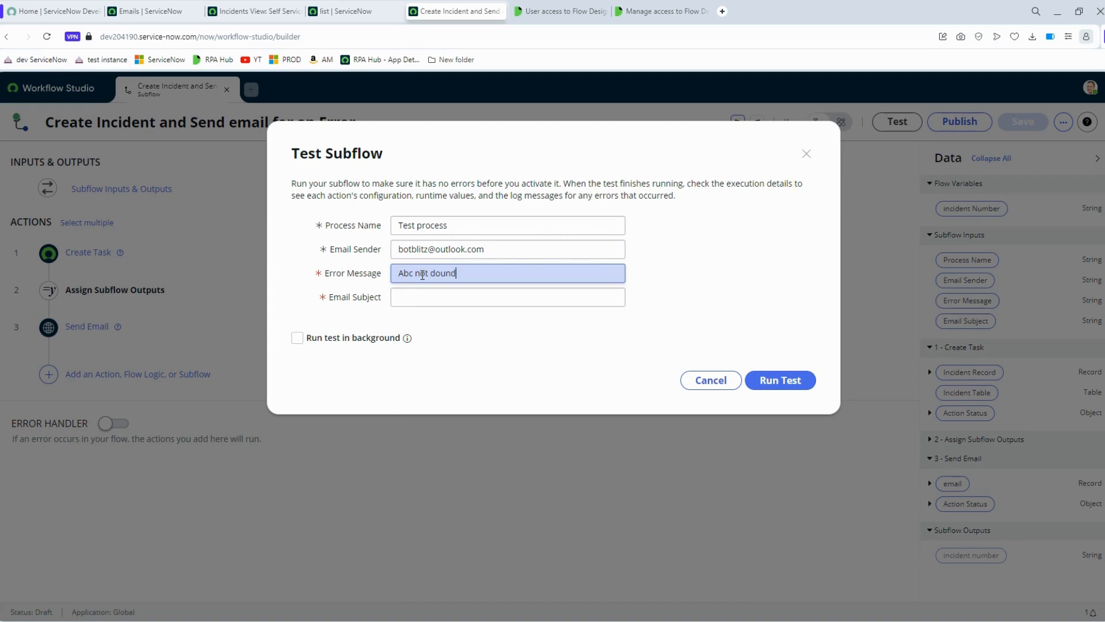
{"action": "type", "text": " found"}
{"action": "left_click", "coordinate": [424, 304]}
{"action": "type", "text": "Exception"}
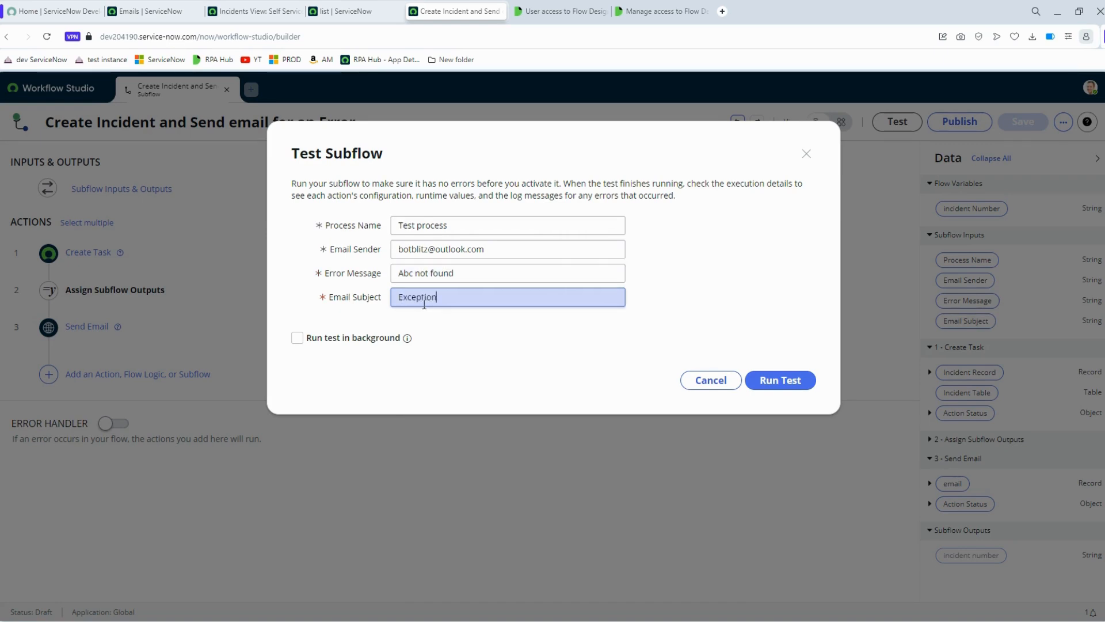
{"action": "left_click", "coordinate": [793, 381]}
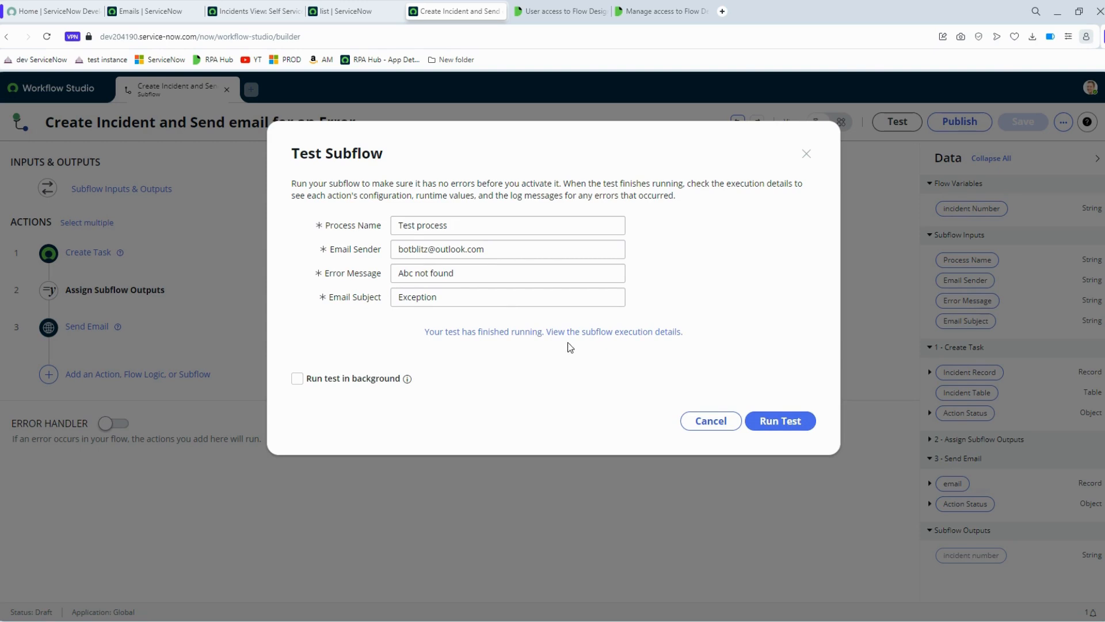
{"action": "left_click", "coordinate": [558, 334]}
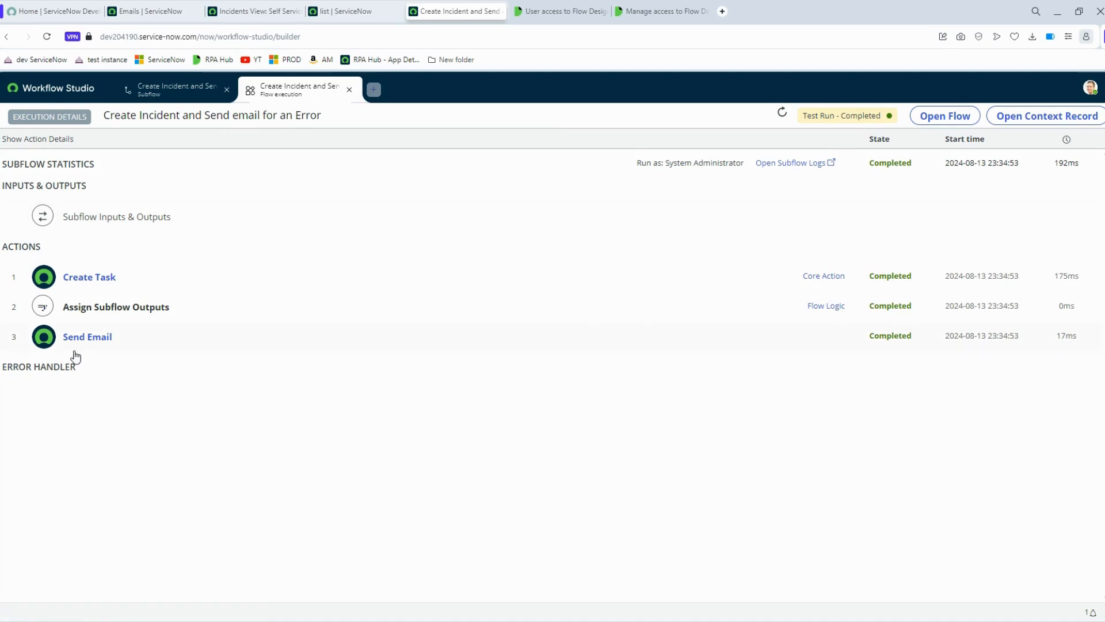
- Expand Create Task's runtime details and open incident INC0010045 in a new tab
{"action": "left_click", "coordinate": [90, 278]}
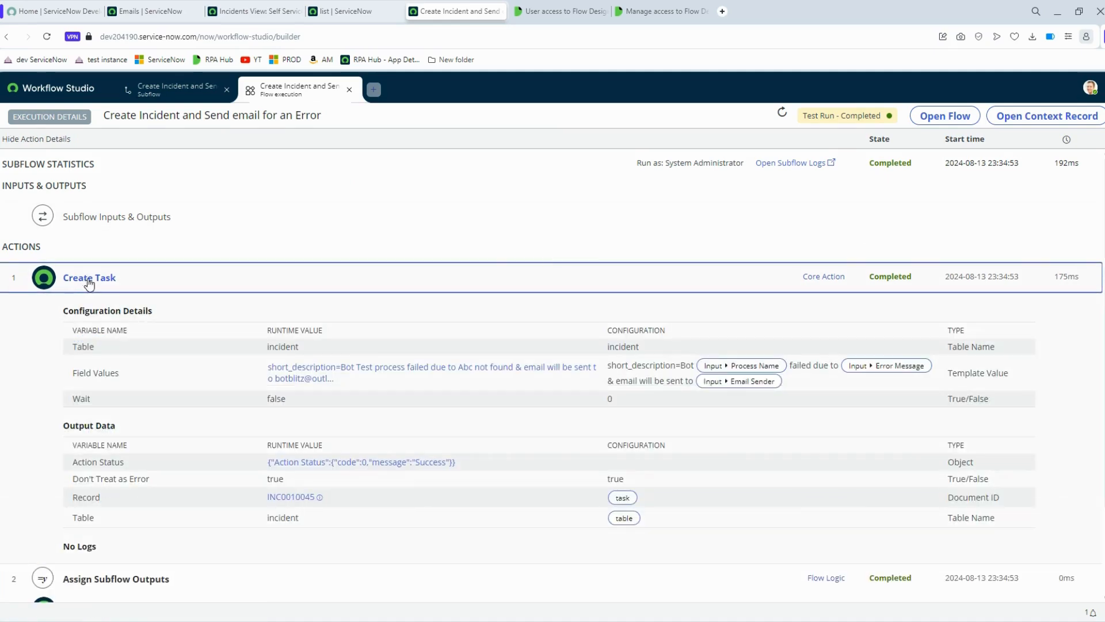
{"action": "scroll", "coordinate": [331, 403], "scroll_direction": "down", "scroll_amount": 1}
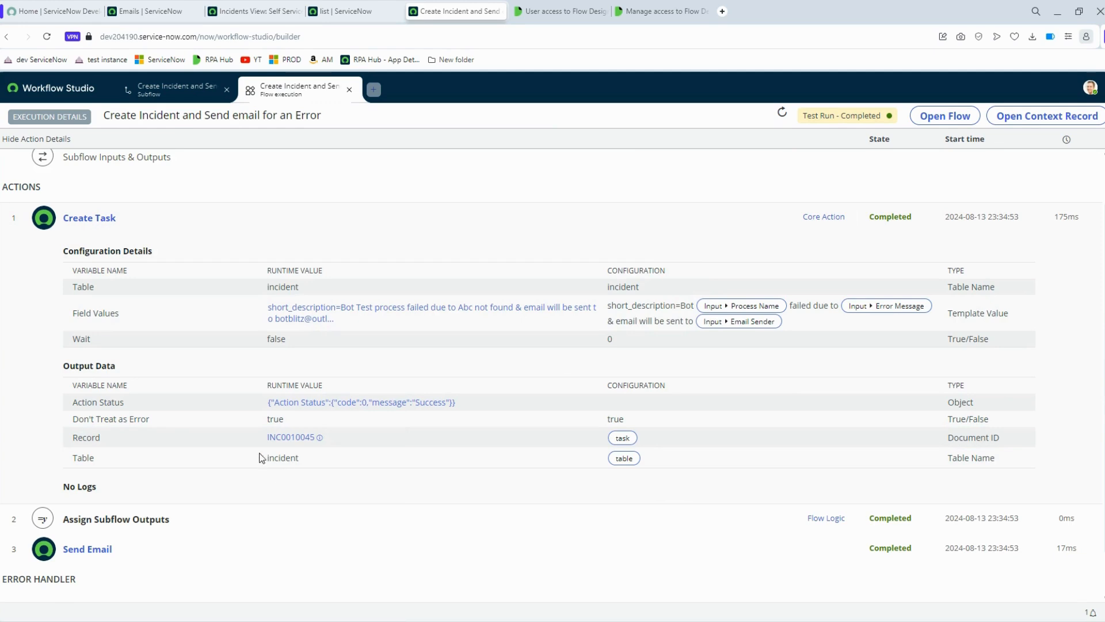
{"action": "left_click", "coordinate": [320, 439]}
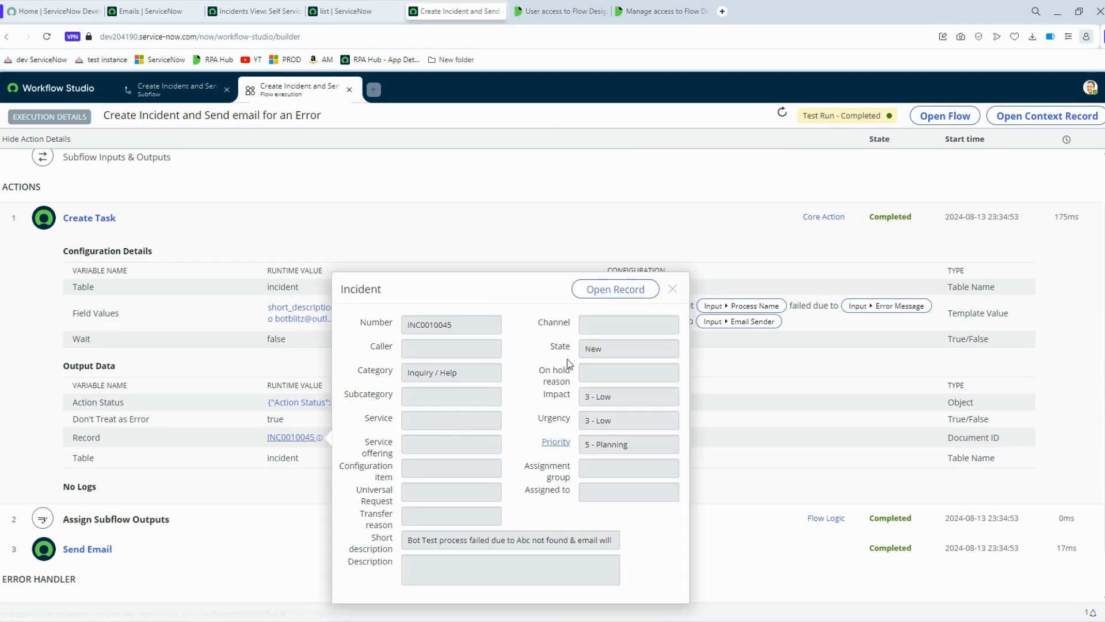
{"action": "left_click", "coordinate": [609, 291]}
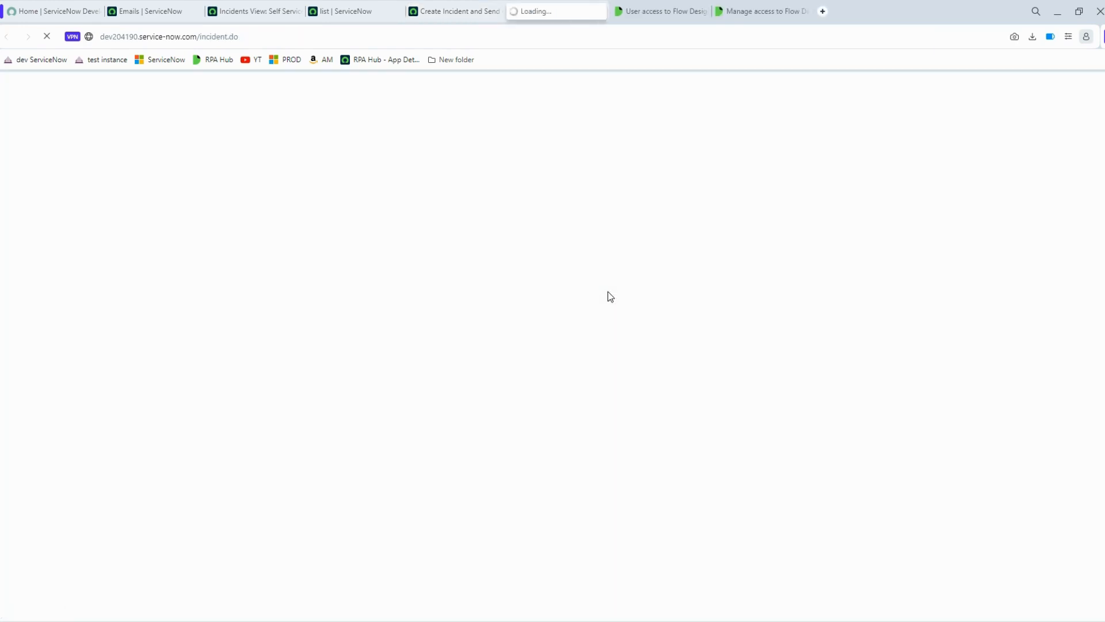
{"action": "left_click", "coordinate": [498, 8]}
- Expand the Assign Subflow Outputs and Send Email steps to check the INC0010045 values
{"action": "scroll", "coordinate": [393, 475], "scroll_direction": "down", "scroll_amount": 1}
{"action": "left_click", "coordinate": [151, 467]}
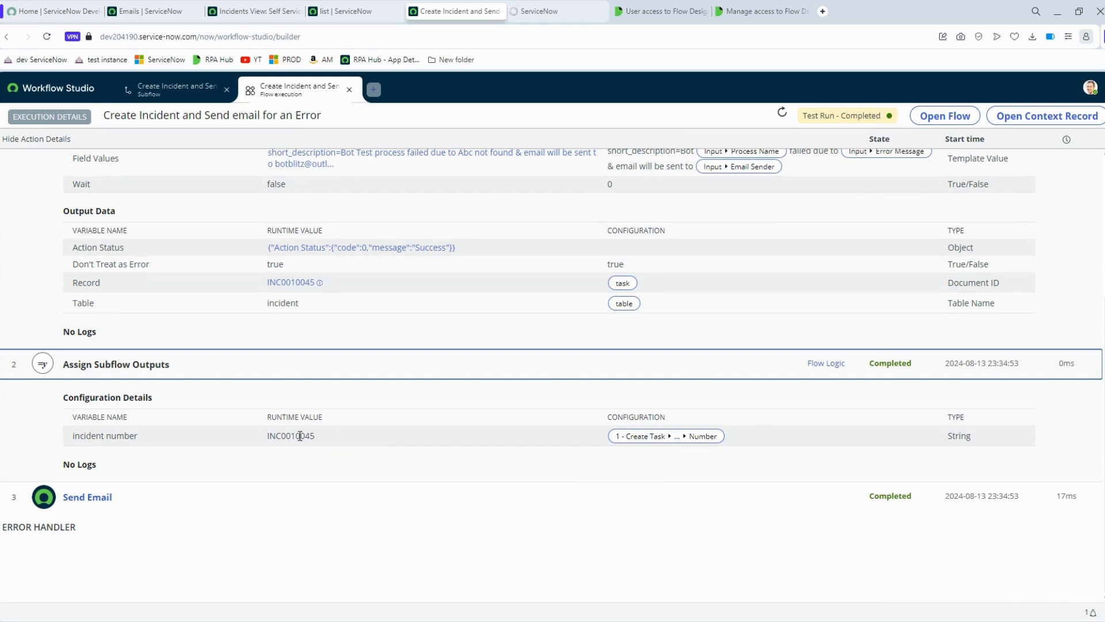
{"action": "left_click_drag", "start_coordinate": [298, 435], "coordinate": [322, 436]}
{"action": "left_click", "coordinate": [75, 499]}
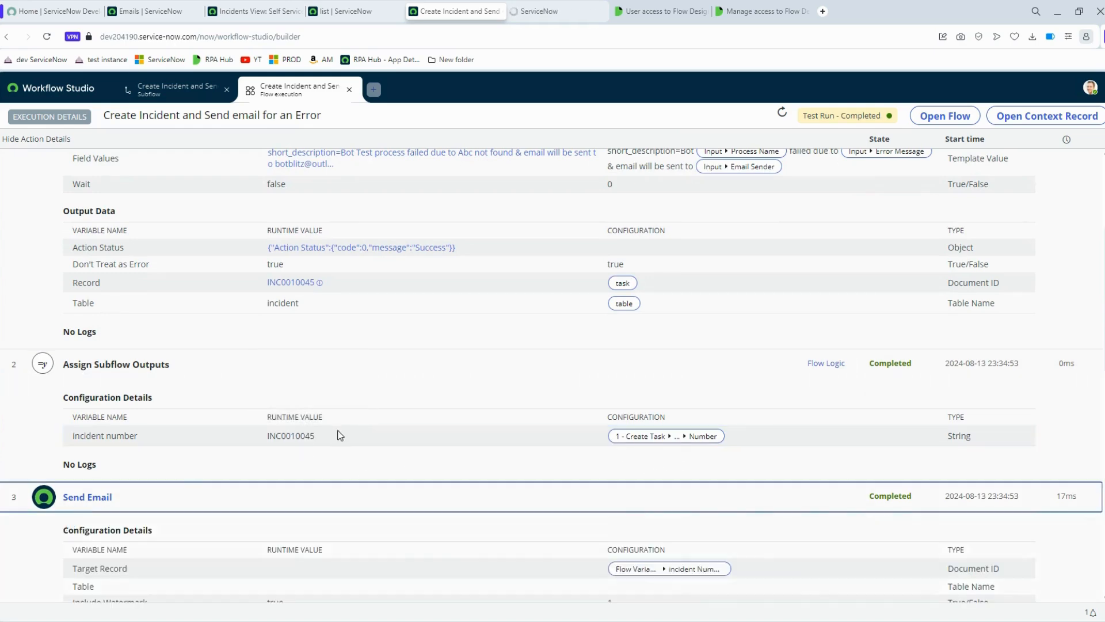
{"action": "scroll", "coordinate": [340, 436], "scroll_direction": "down", "scroll_amount": 7}
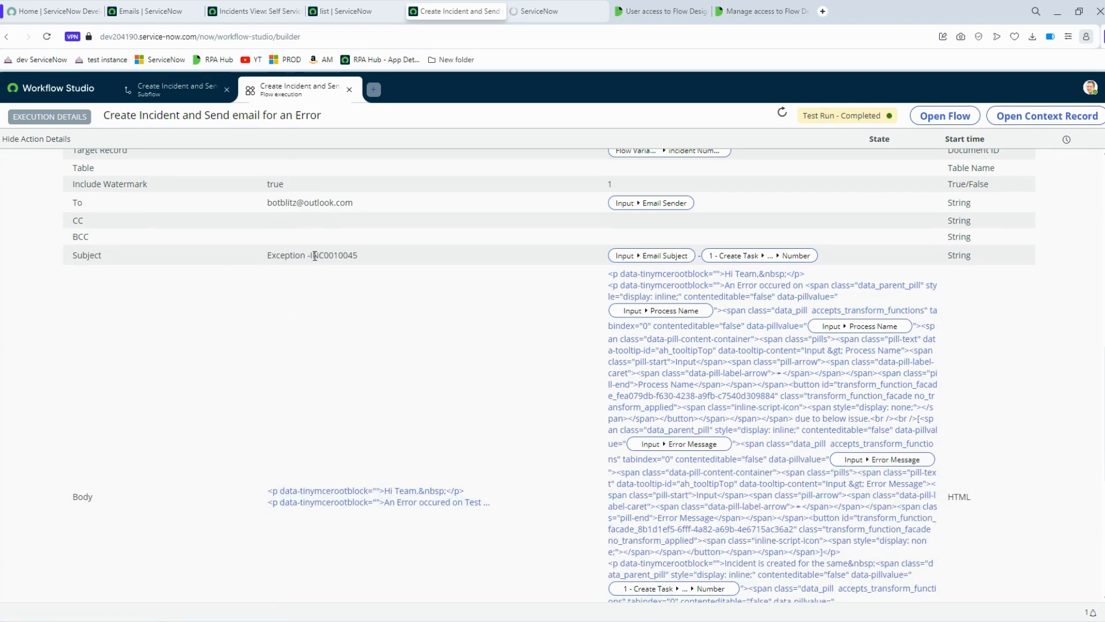
- Review the rendered email body showing Test process, Abc not found and INC0010045, then close it
{"action": "left_click_drag", "start_coordinate": [321, 256], "coordinate": [366, 379]}
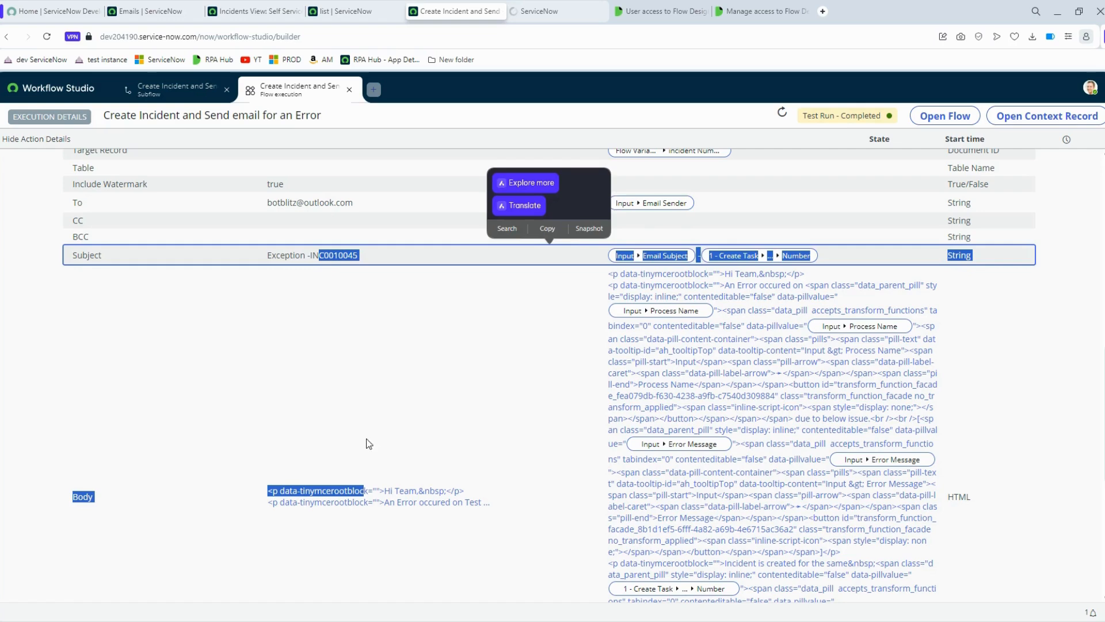
{"action": "left_click", "coordinate": [381, 490]}
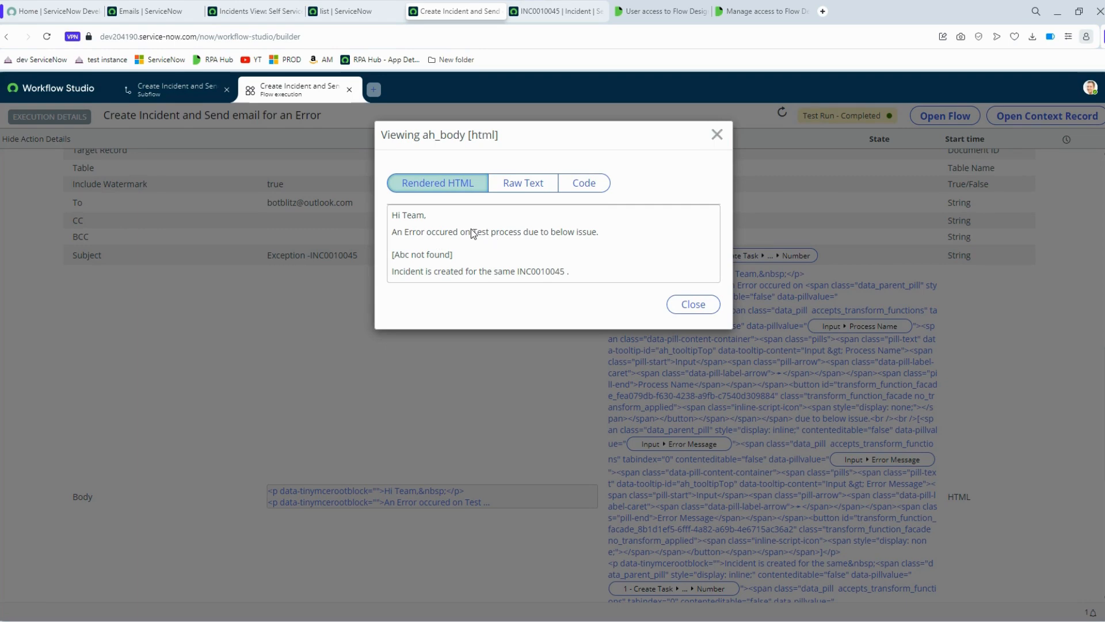
{"action": "left_click_drag", "start_coordinate": [472, 232], "coordinate": [523, 232]}
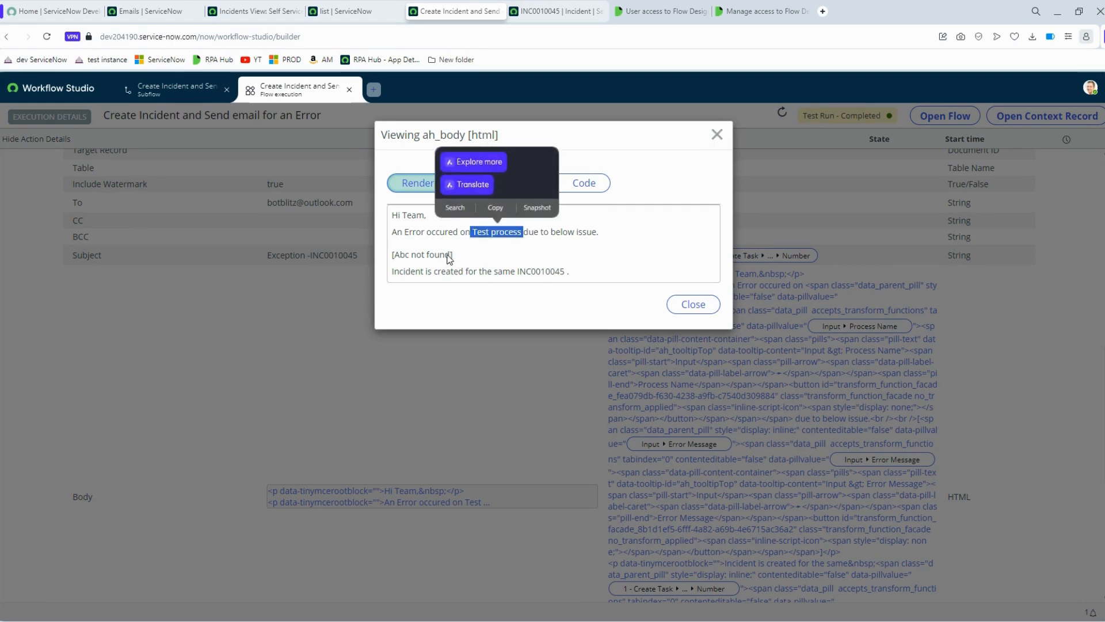
{"action": "left_click_drag", "start_coordinate": [447, 255], "coordinate": [522, 274]}
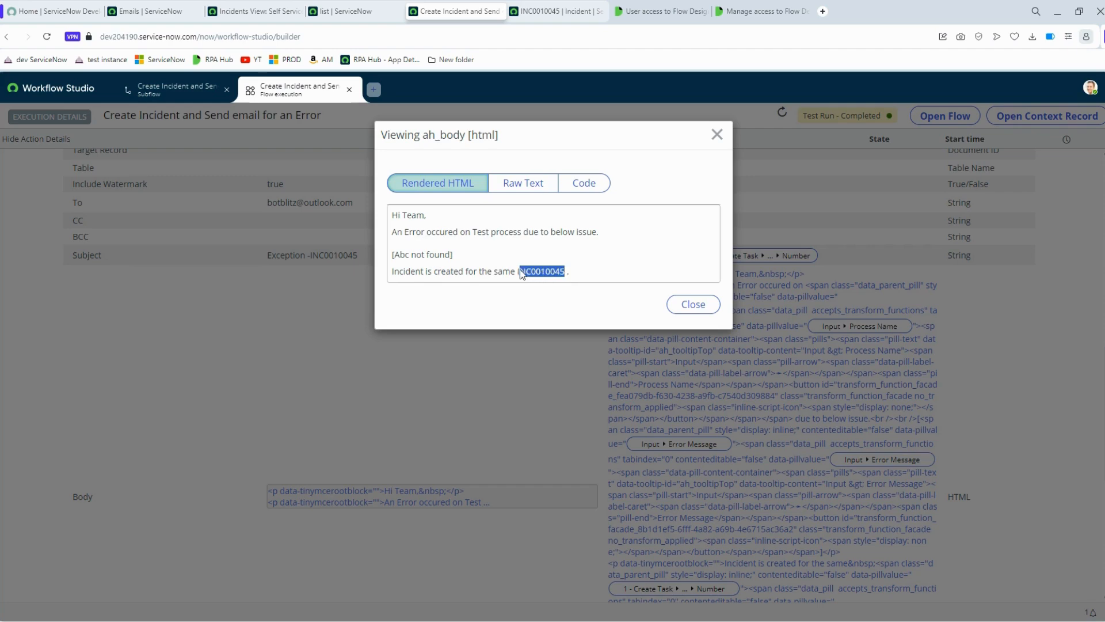
{"action": "left_click", "coordinate": [694, 304]}
{"action": "left_click", "coordinate": [567, 13]}
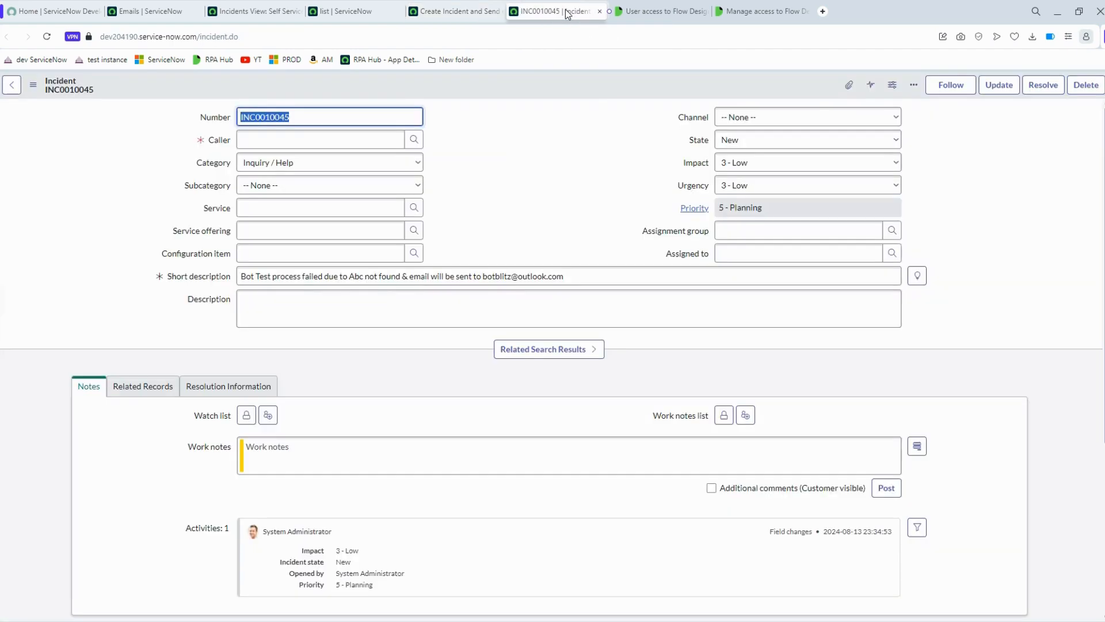
{"action": "scroll", "coordinate": [518, 323], "scroll_direction": "down", "scroll_amount": 5}
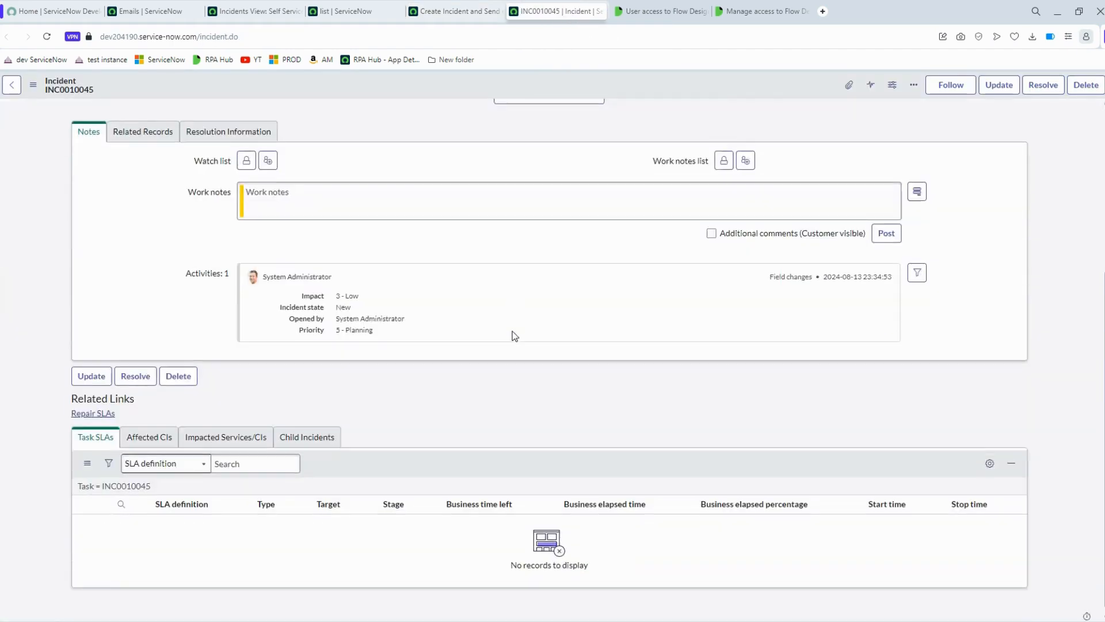
{"action": "scroll", "coordinate": [513, 336], "scroll_direction": "up", "scroll_amount": 5}
{"action": "left_click", "coordinate": [434, 196]}
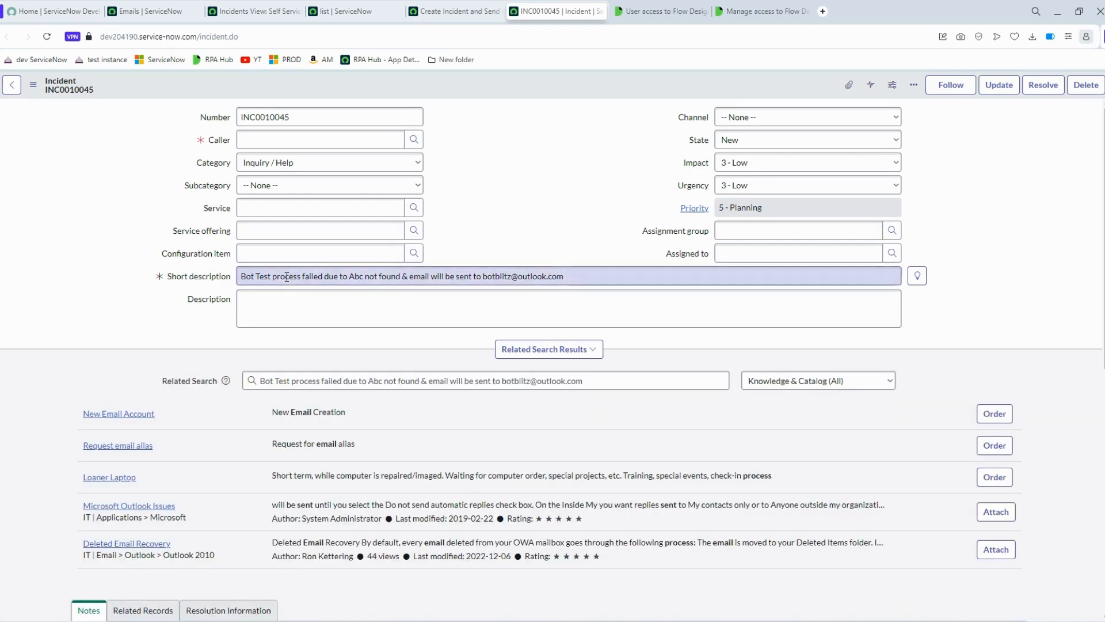
{"action": "left_click_drag", "start_coordinate": [285, 277], "coordinate": [556, 279]}
{"action": "left_click", "coordinate": [575, 289]}
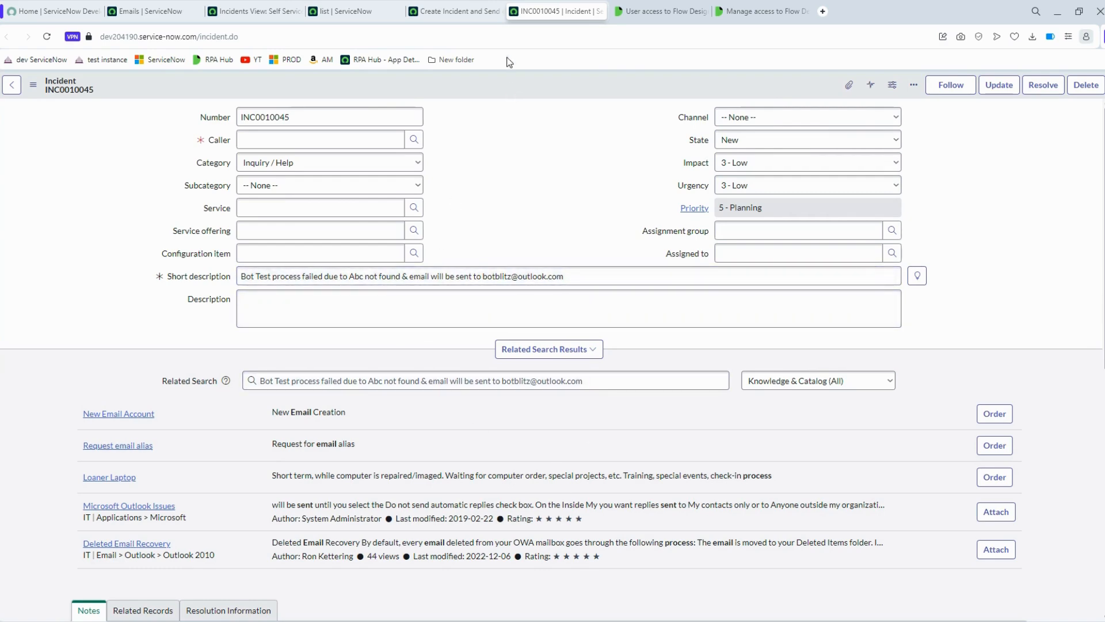
{"action": "left_click", "coordinate": [124, 13]}
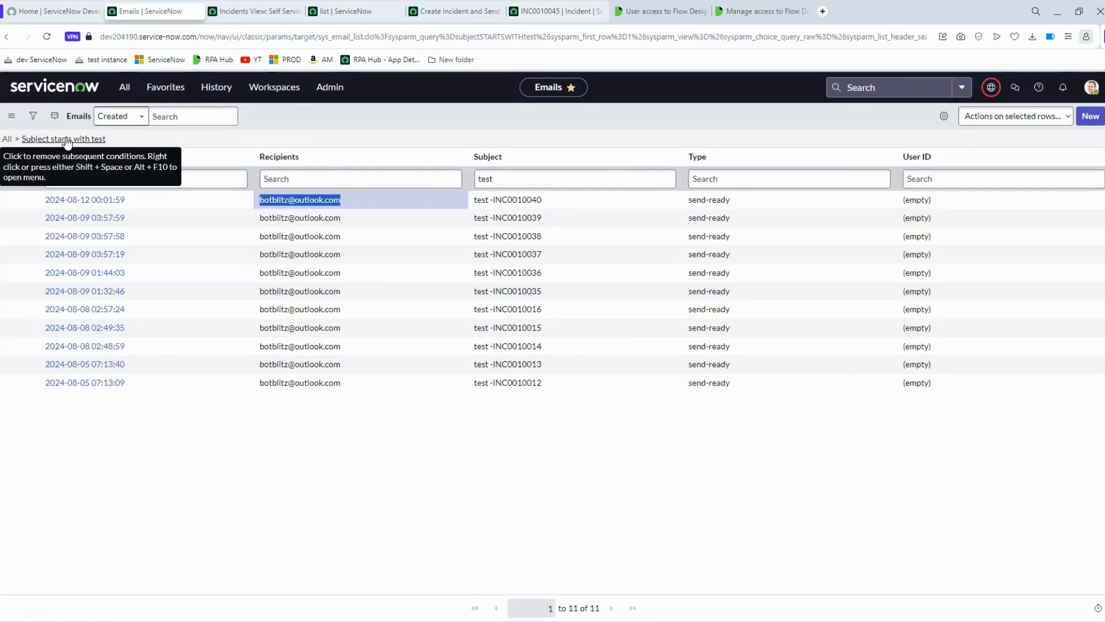
- Remove the subject filter from the Emails list and check the newest email, Exception -INC0010045
{"action": "left_click", "coordinate": [7, 138]}
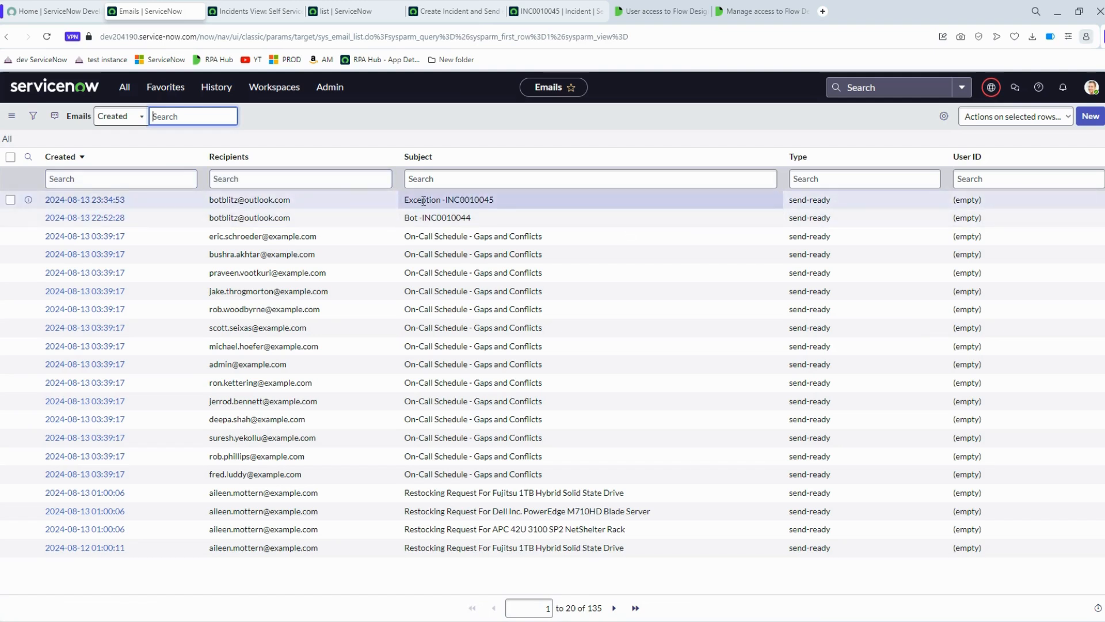
{"action": "left_click_drag", "start_coordinate": [424, 200], "coordinate": [502, 202]}
{"action": "left_click_drag", "start_coordinate": [204, 205], "coordinate": [316, 205]}
{"action": "left_click", "coordinate": [270, 156]}
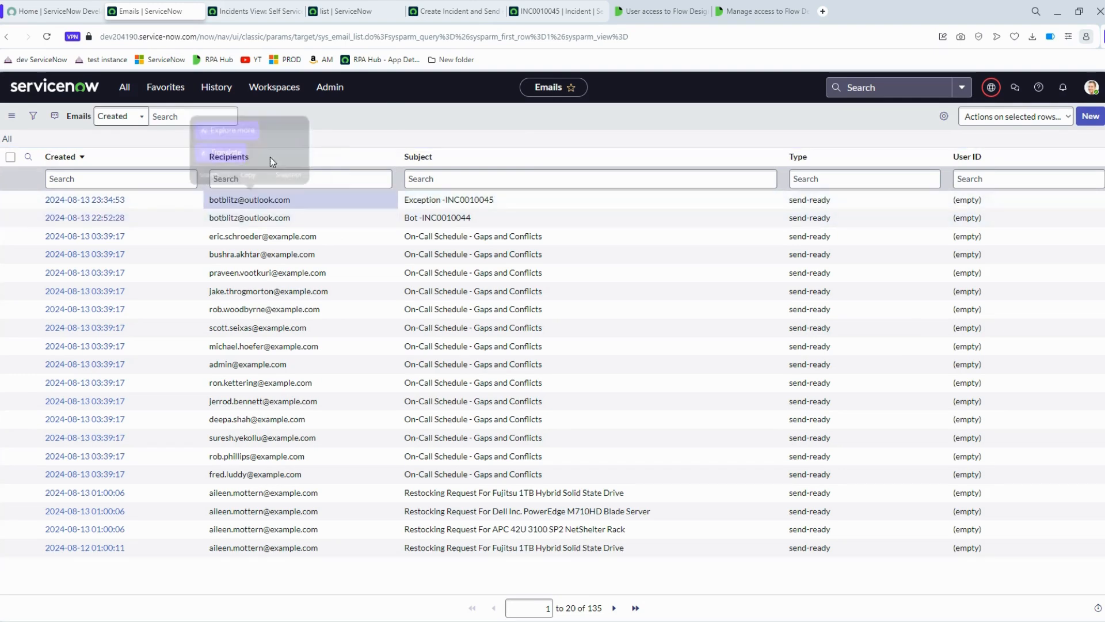
- Open the Exception -INC0010045 email record, review its error body, and return to Workflow Studio
{"action": "left_click", "coordinate": [110, 202]}
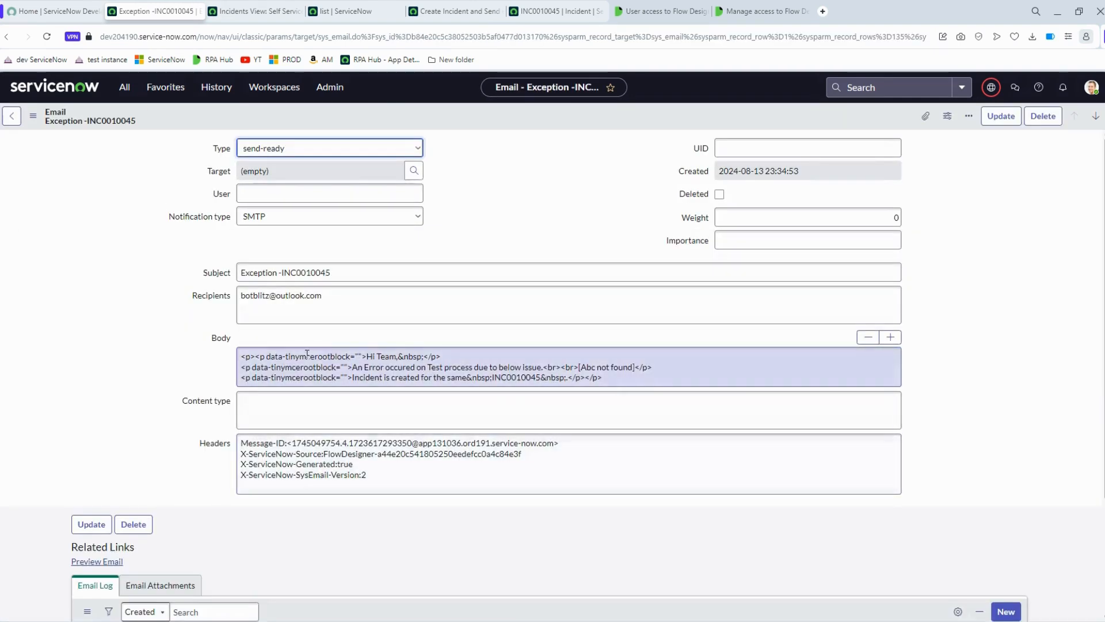
{"action": "scroll", "coordinate": [342, 387], "scroll_direction": "down", "scroll_amount": 3}
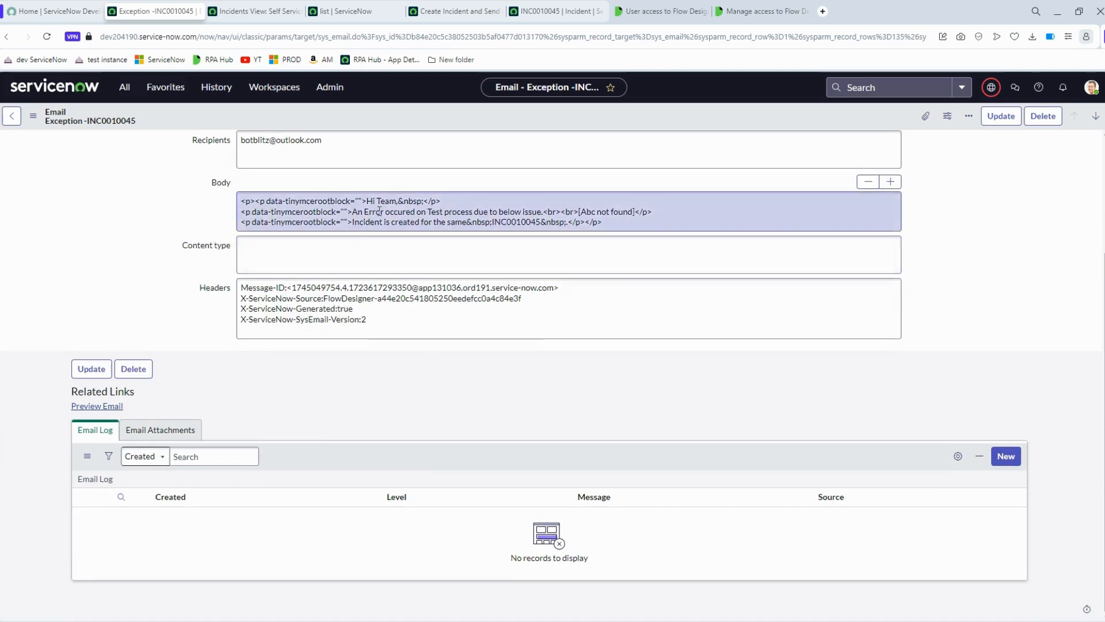
{"action": "left_click_drag", "start_coordinate": [353, 211], "coordinate": [553, 211]}
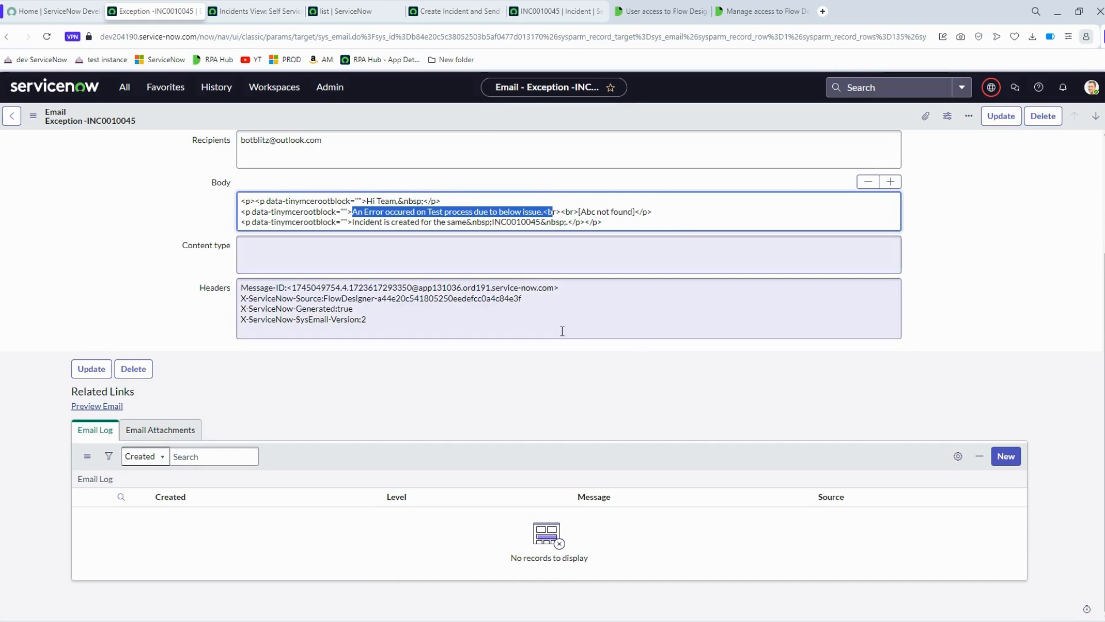
{"action": "scroll", "coordinate": [611, 313], "scroll_direction": "up", "scroll_amount": 2}
{"action": "left_click_drag", "start_coordinate": [608, 341], "coordinate": [447, 4]}
{"action": "left_click", "coordinate": [447, 4]}
- Cancel the finished Test Subflow dialog, reopen the test, and cancel it without running
{"action": "scroll", "coordinate": [143, 281], "scroll_direction": "up", "scroll_amount": 5}
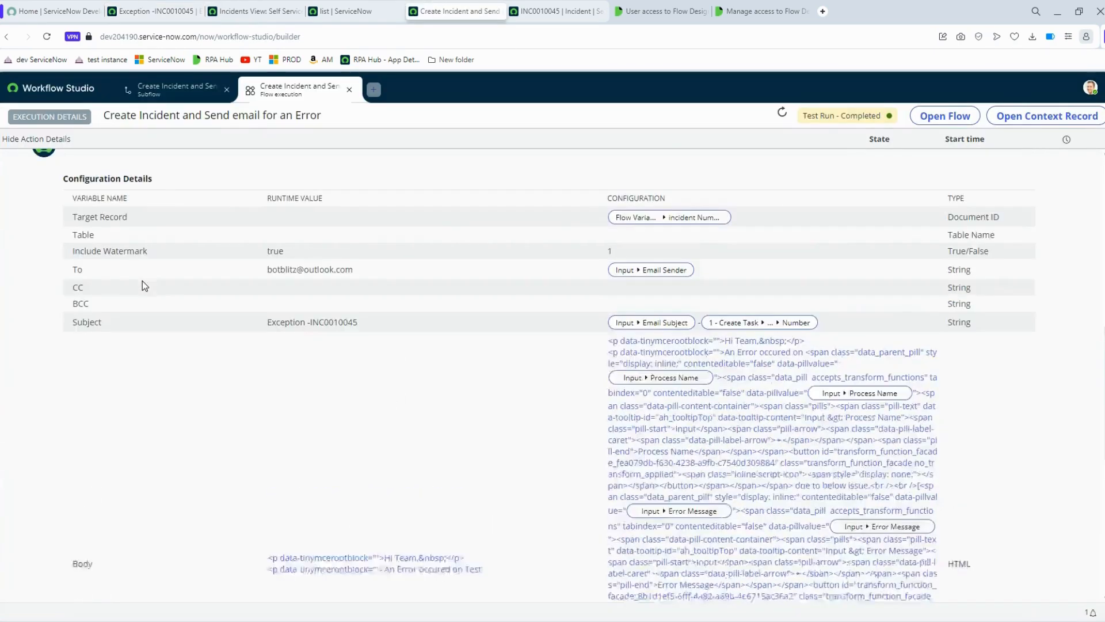
{"action": "left_click", "coordinate": [157, 98]}
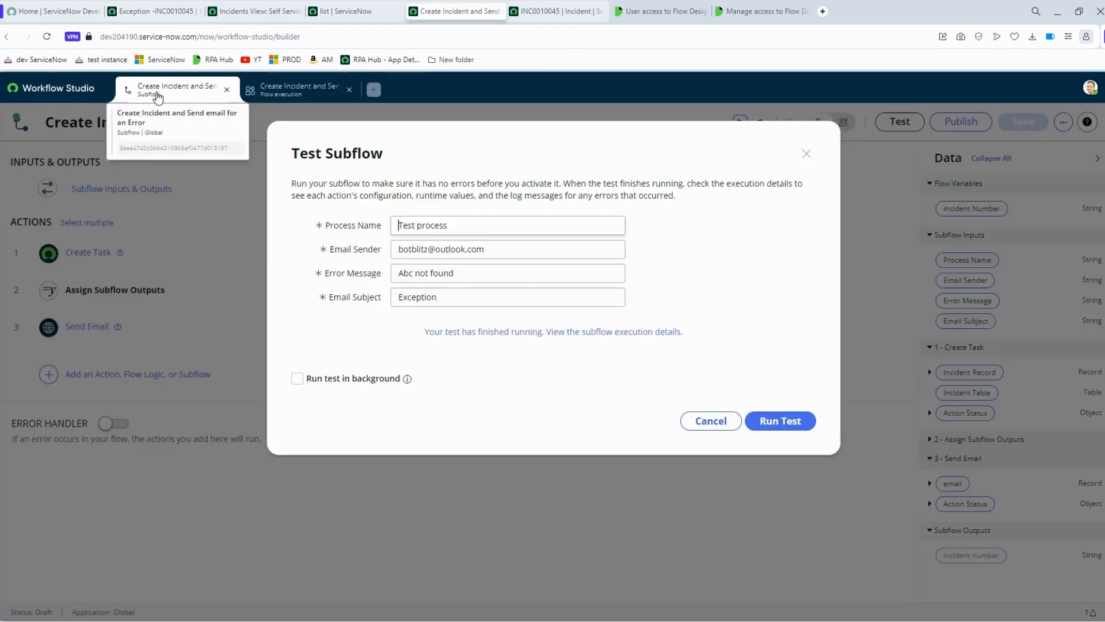
{"action": "left_click", "coordinate": [730, 422]}
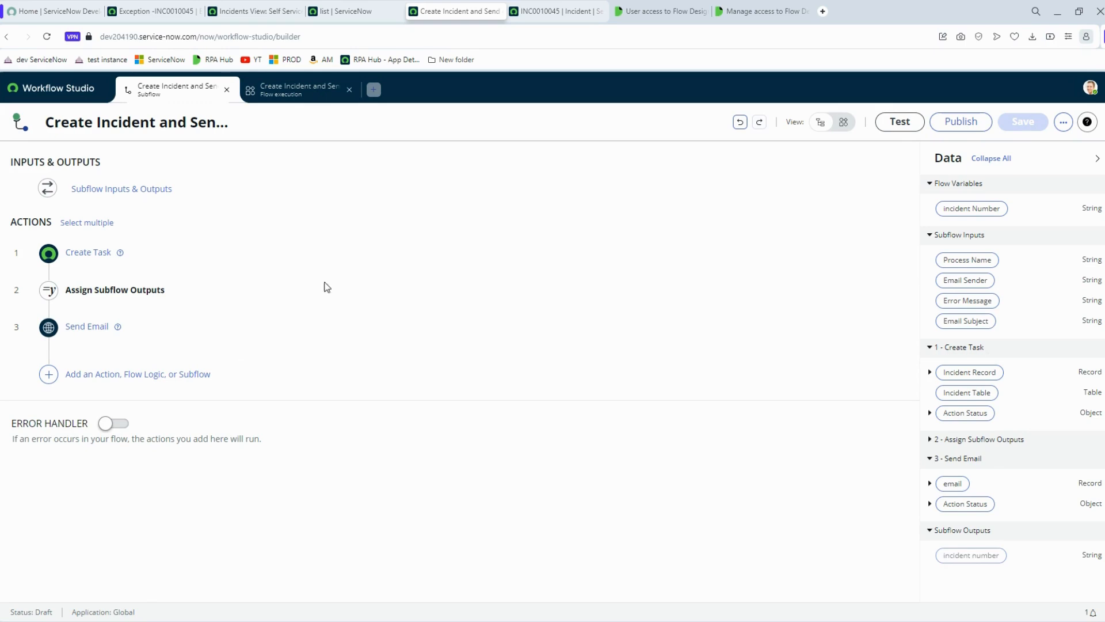
{"action": "left_click", "coordinate": [900, 121]}
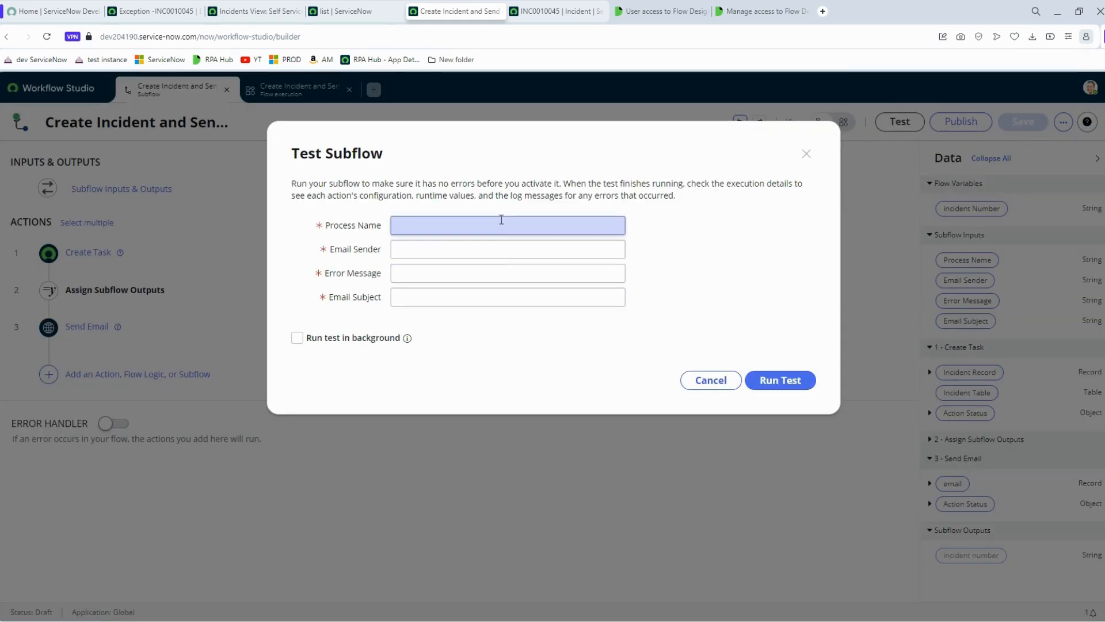
{"action": "left_click", "coordinate": [727, 385]}
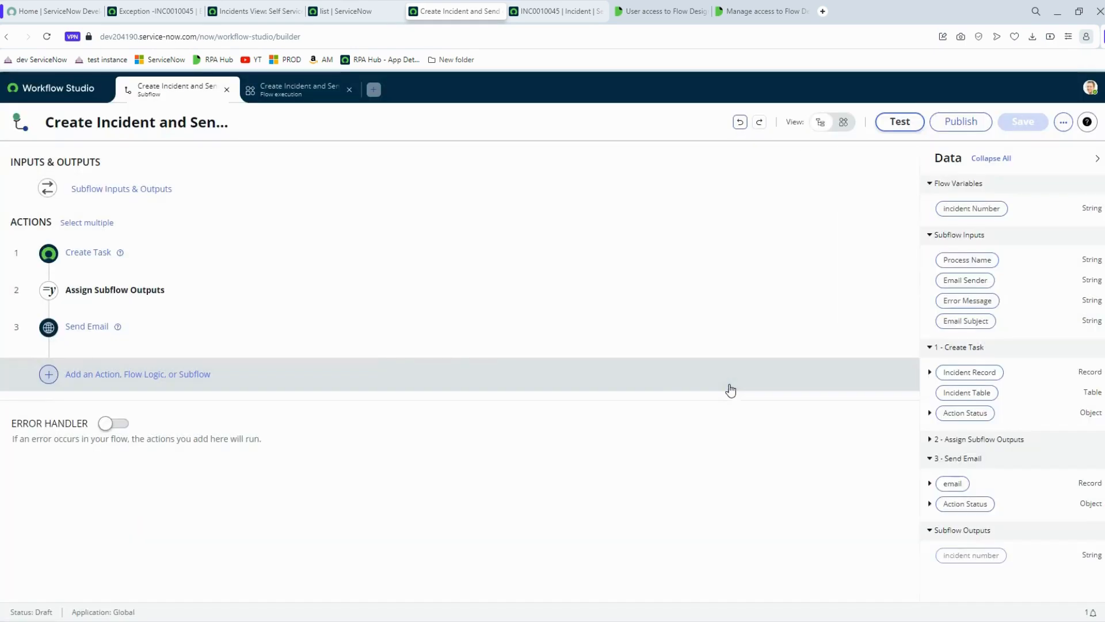